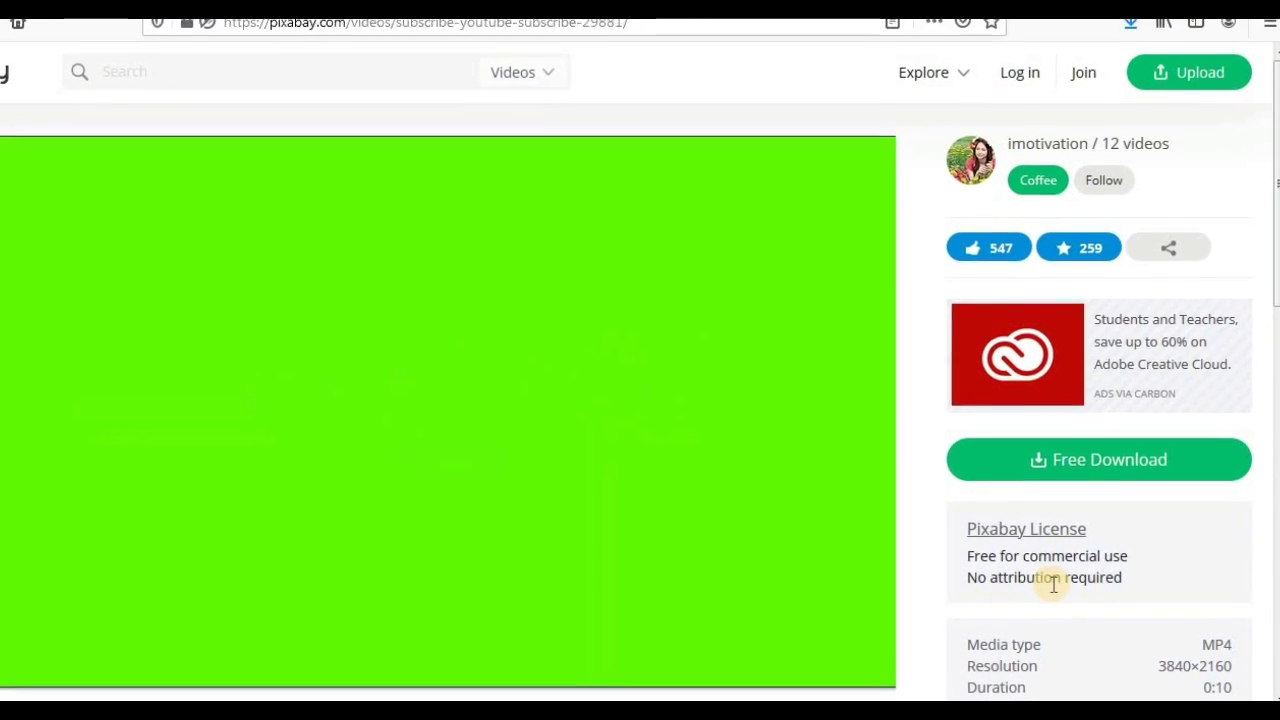
Download the green-screen Subscribe video from Pixabay at 3840×2160 and save the MP4 file
left_click(1054, 468)
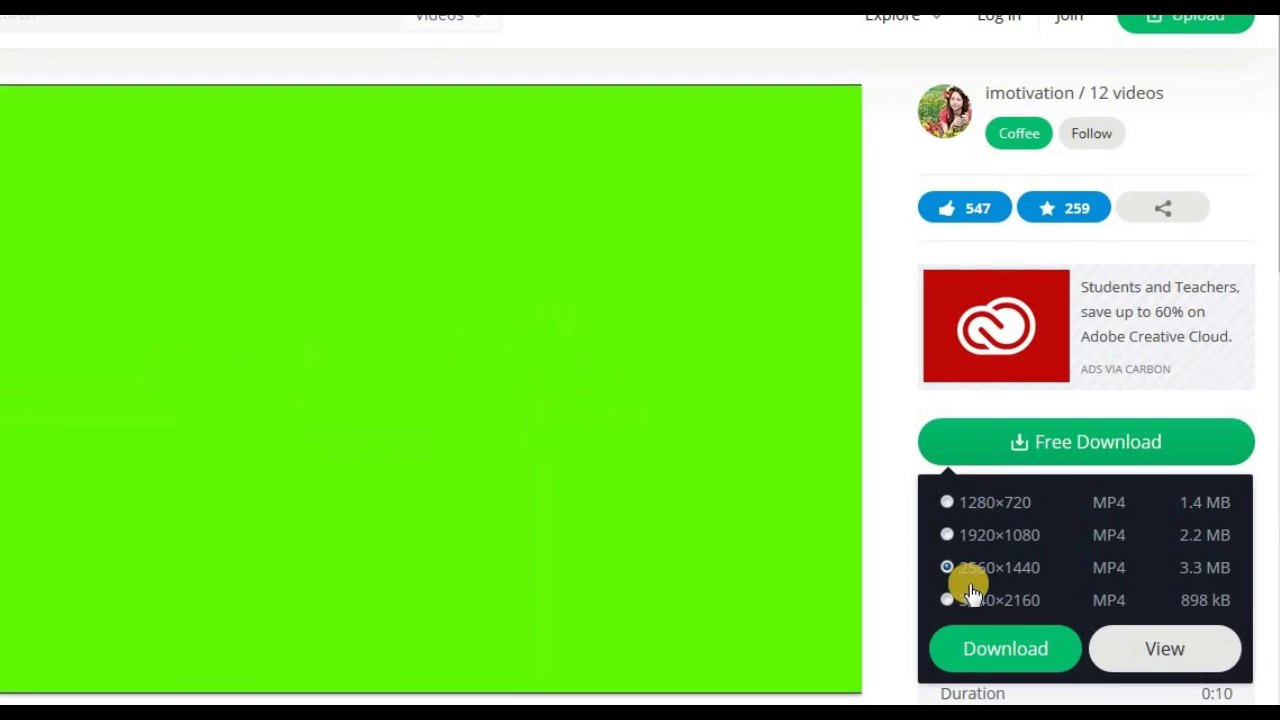
left_click(960, 599)
left_click(990, 650)
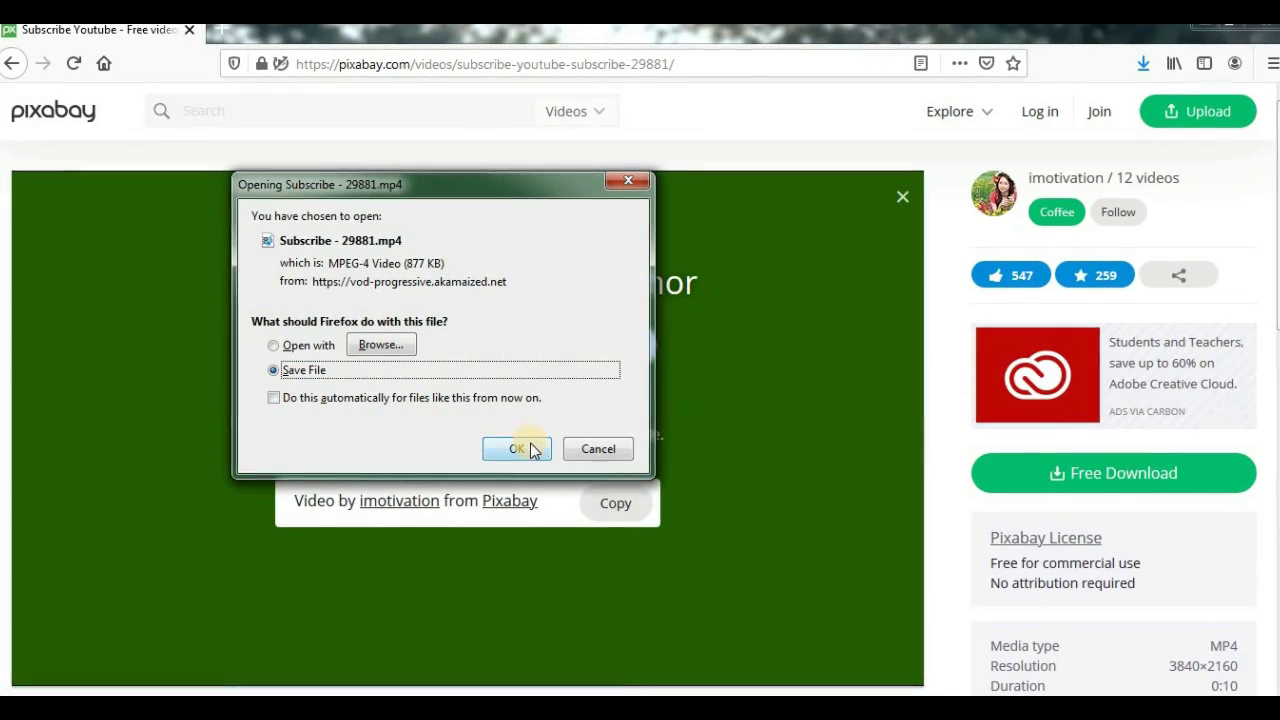
left_click(516, 449)
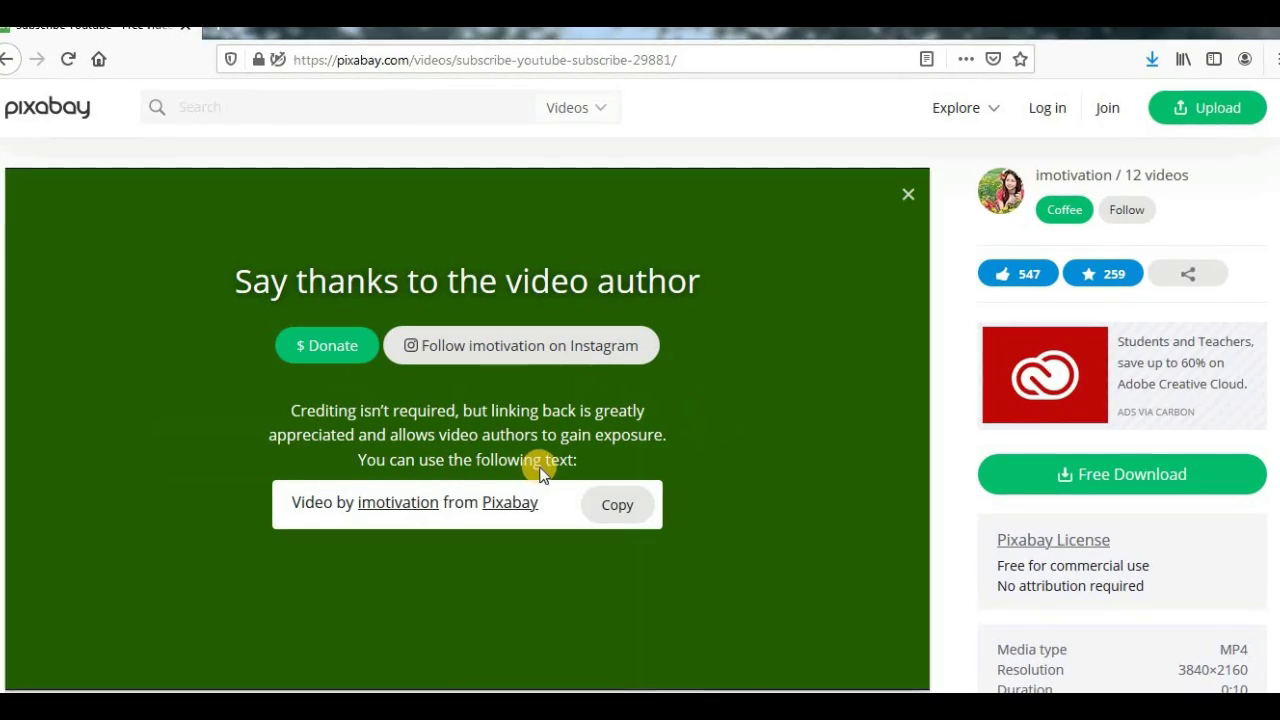
Show the downloaded Subscribe - 29881 file in its containing folder and maximize the folder window
left_click(1157, 60)
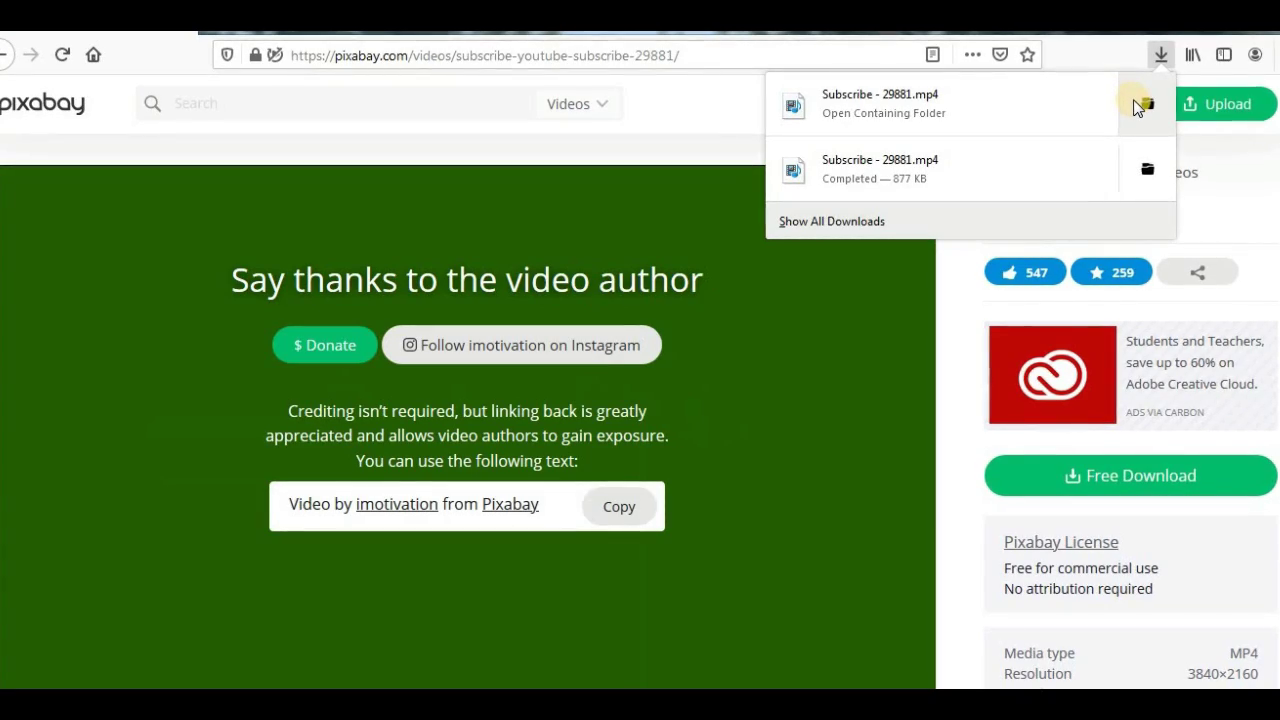
left_click(1145, 104)
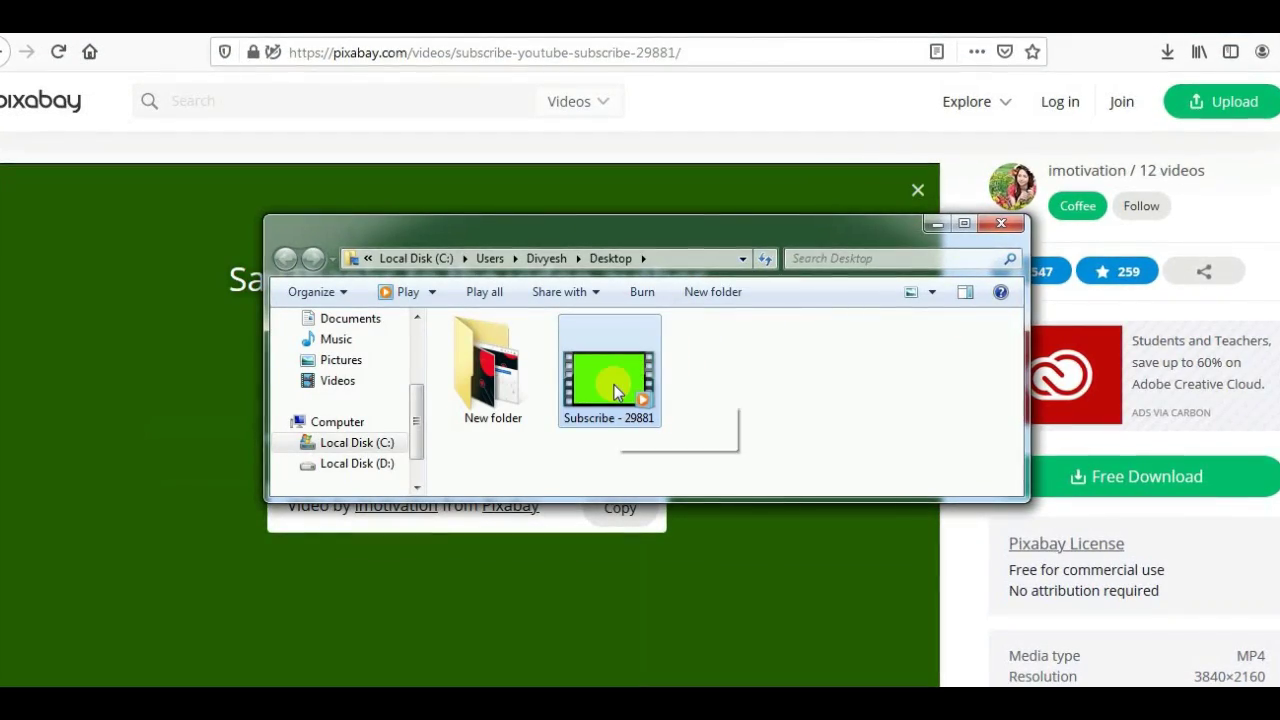
left_click(968, 224)
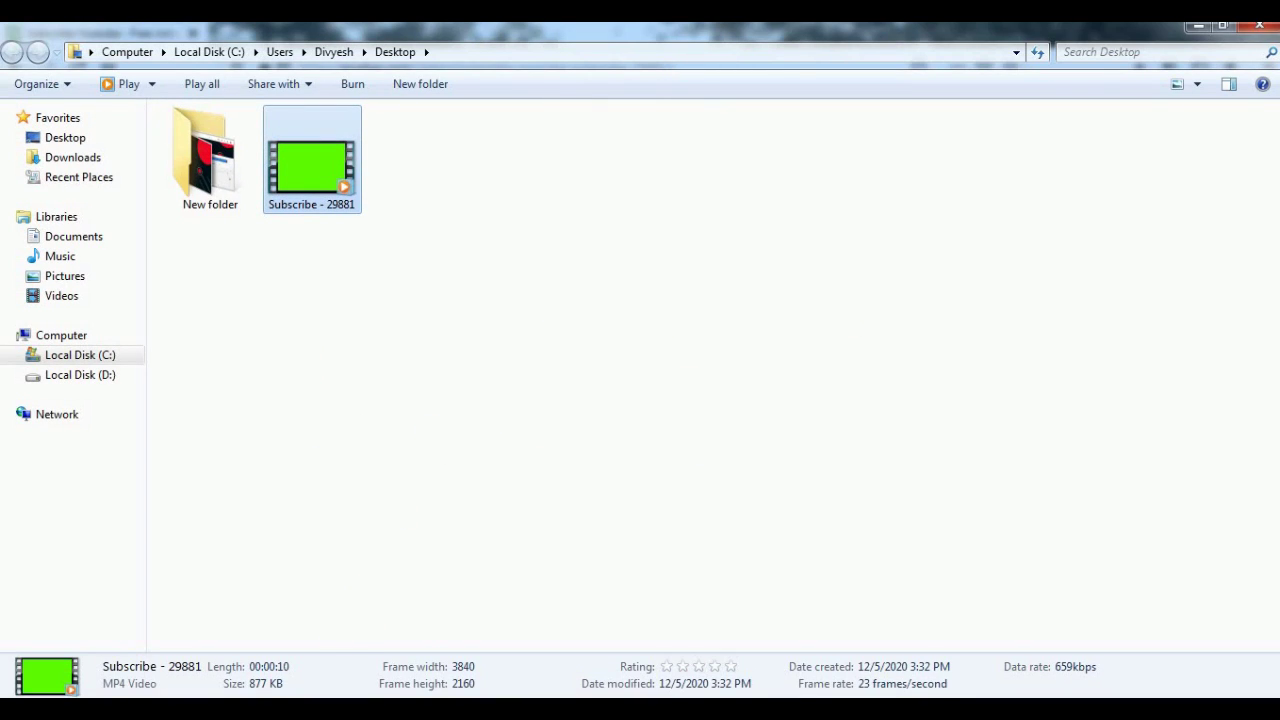
Switch to Filmora and import the Subscribe - 29881 video from the desktop into the media library
left_click(417, 612)
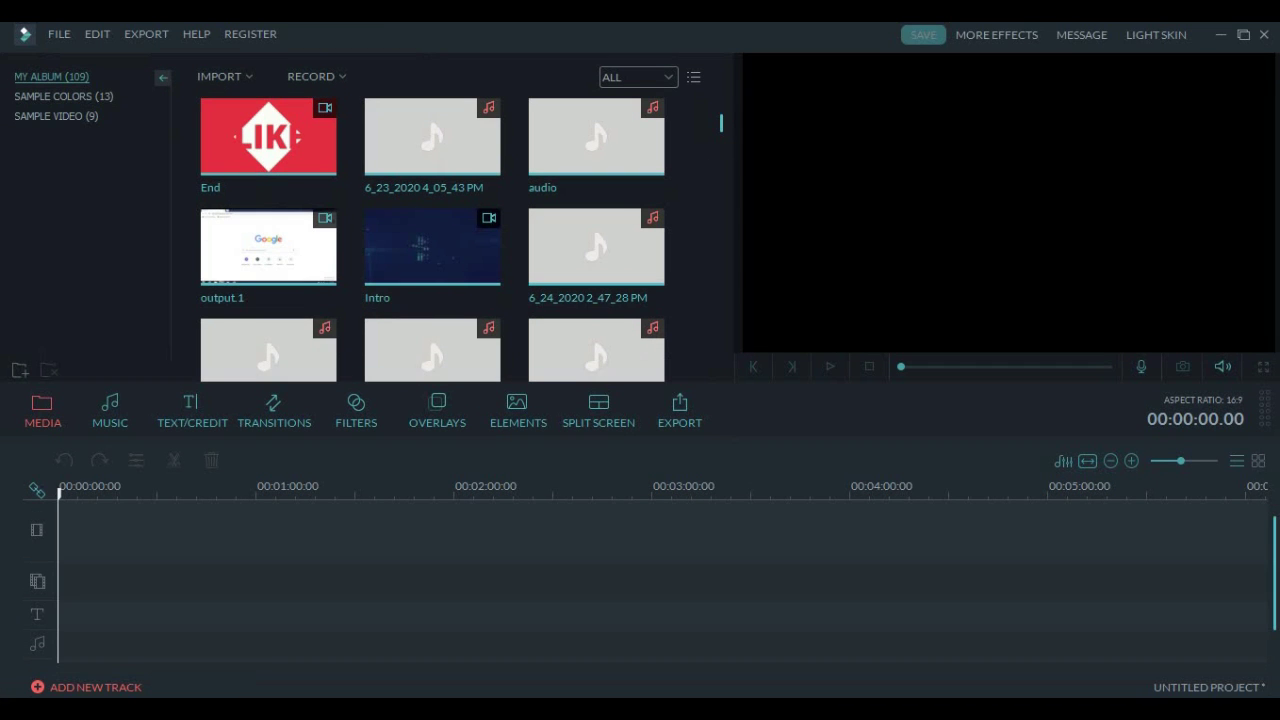
scroll(591, 255, "down", 20)
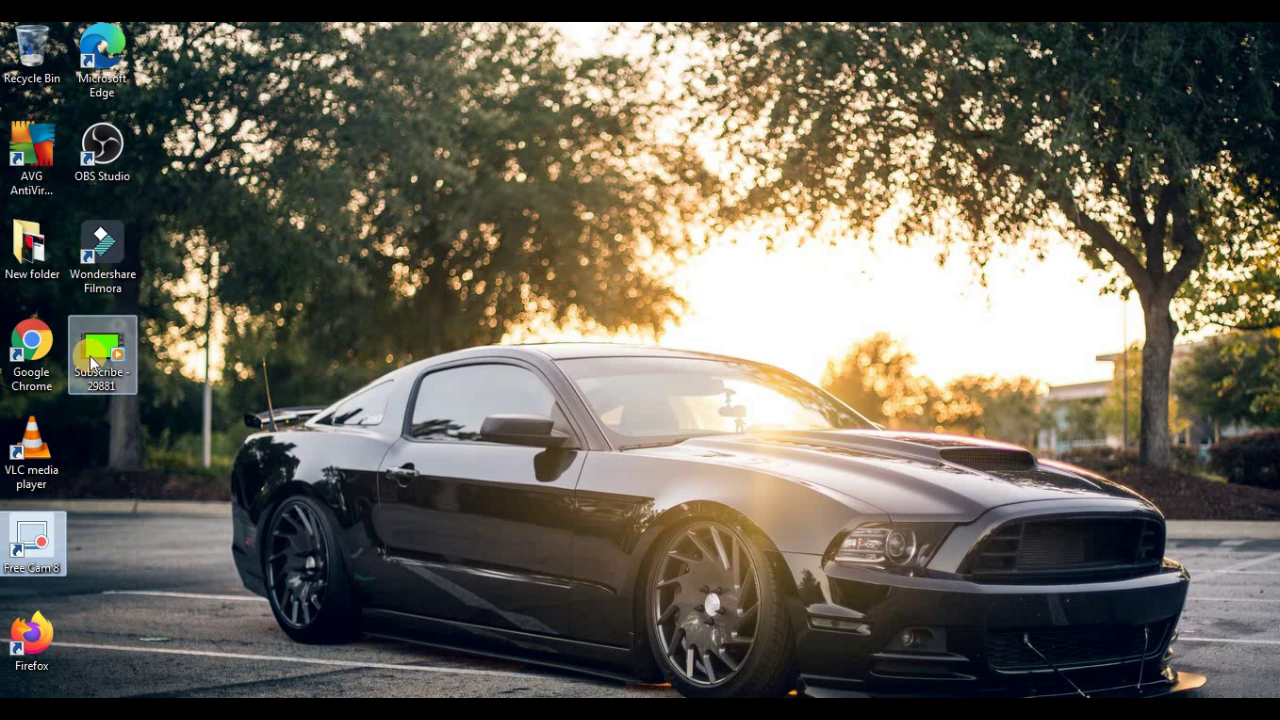
left_click_drag(100, 345, 392, 592)
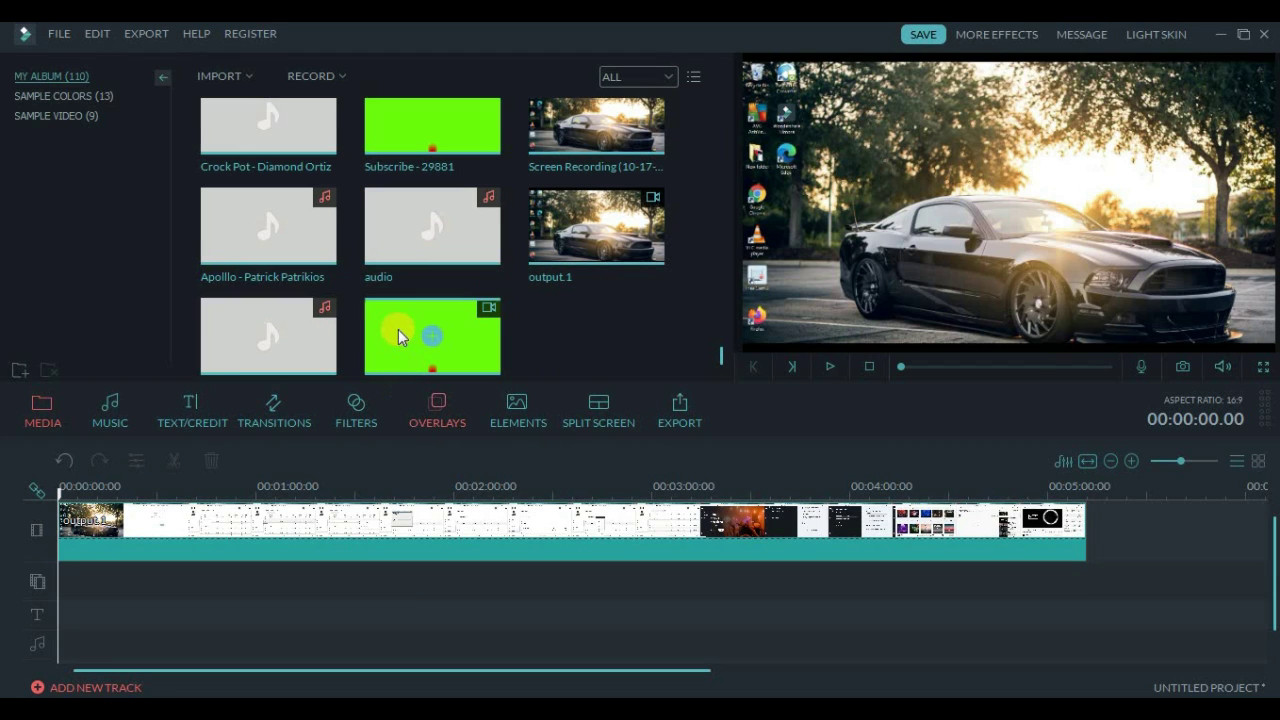
Place the green Subscribe clip on the overlay track below the main video, starting at about 8 seconds
left_click(87, 582)
left_click(87, 582)
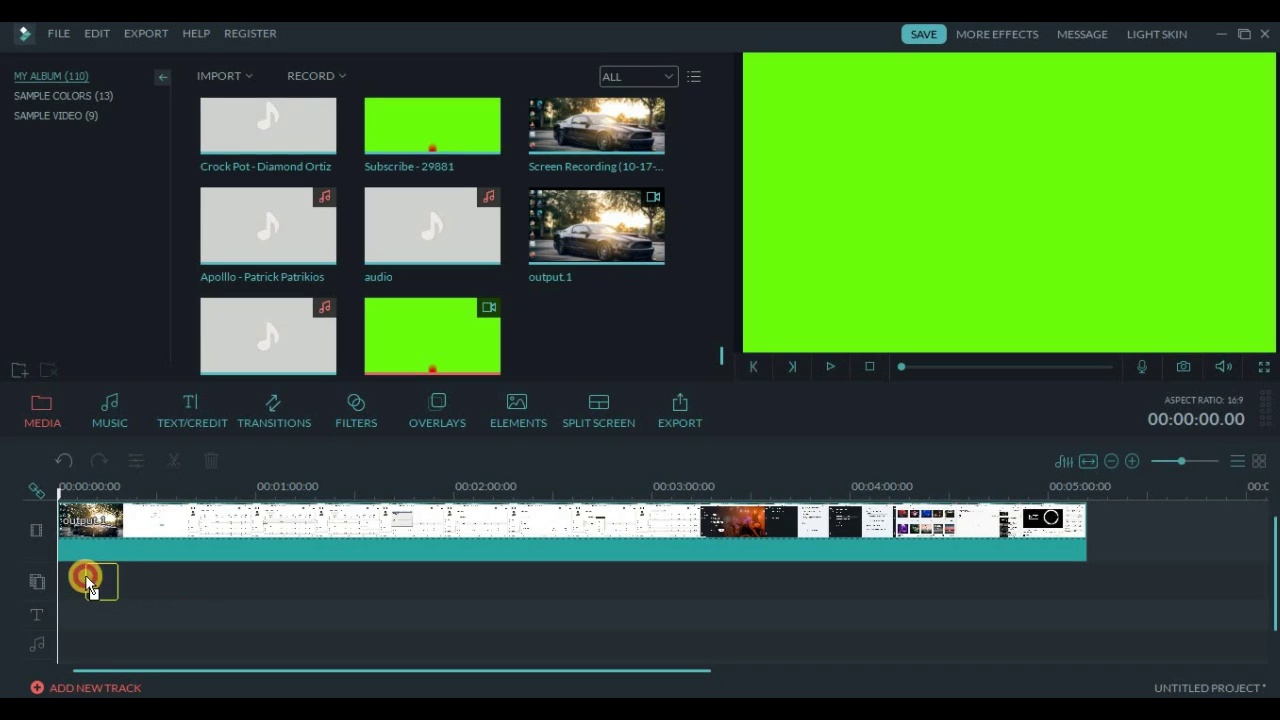
left_click(299, 575)
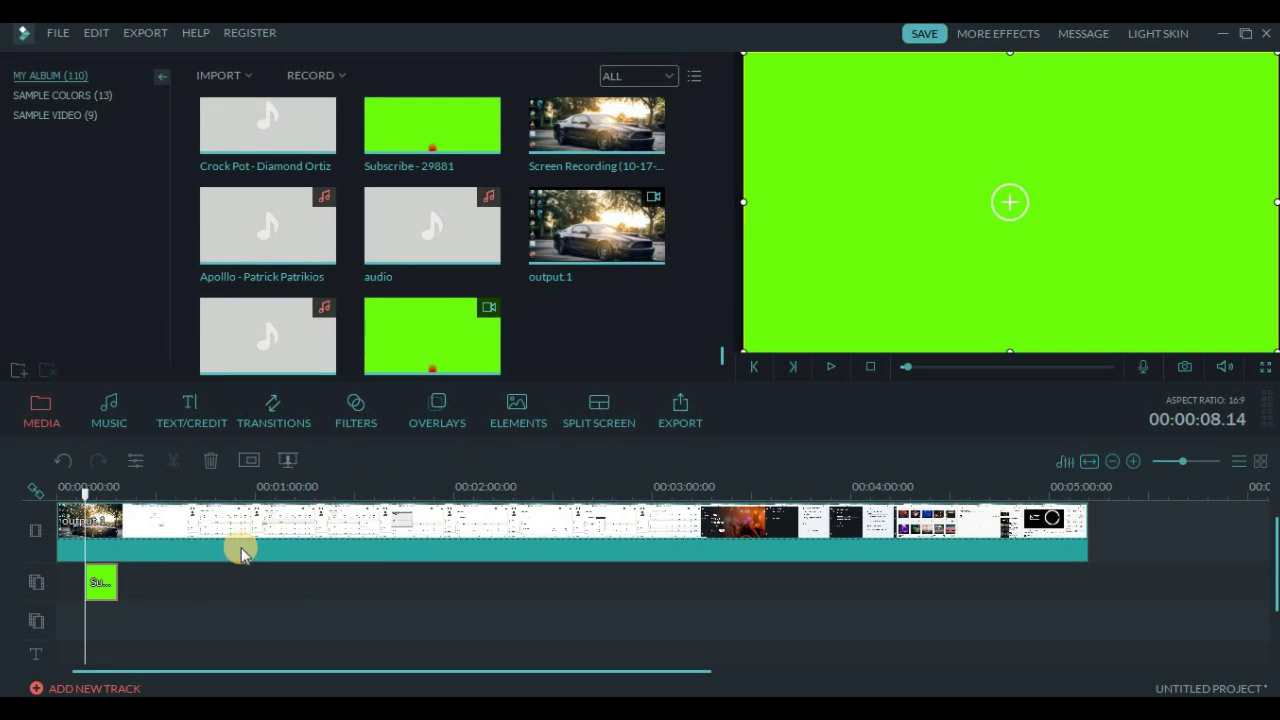
Make the Subscribe clip's green background transparent with Green Screen and shrink the overlay into the video frame's lower-right corner
right_click(112, 580)
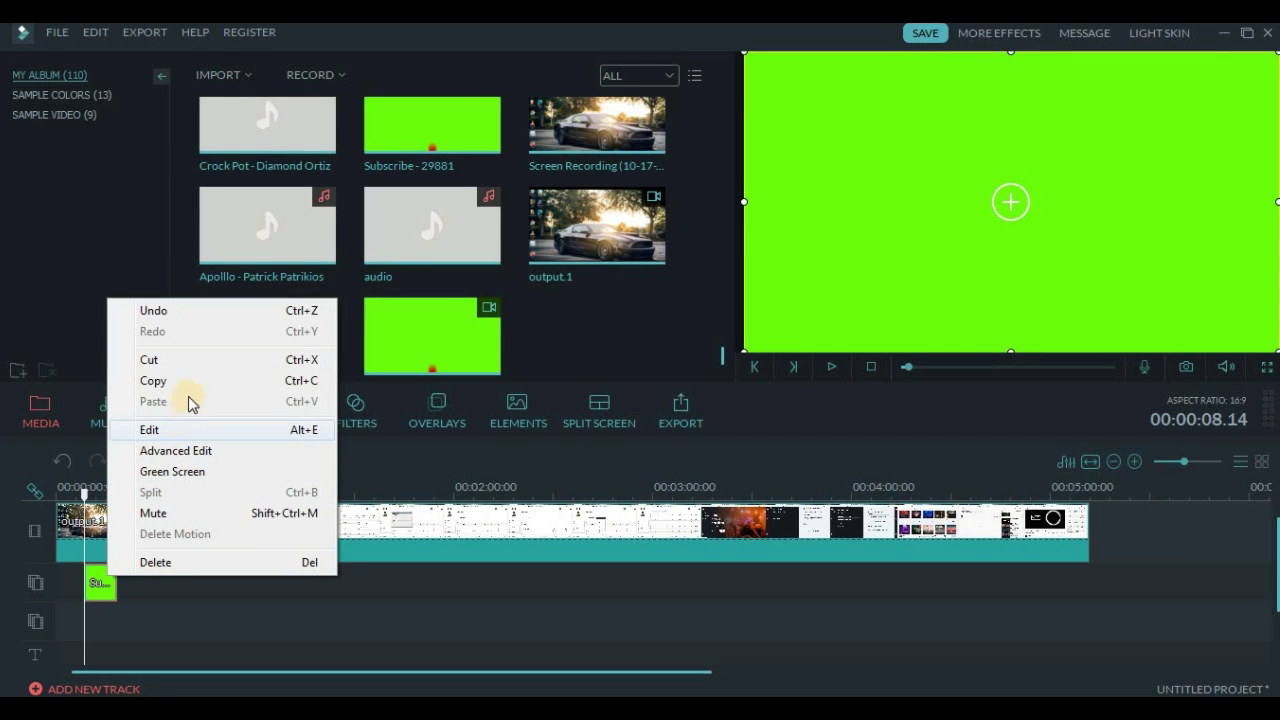
left_click(191, 468)
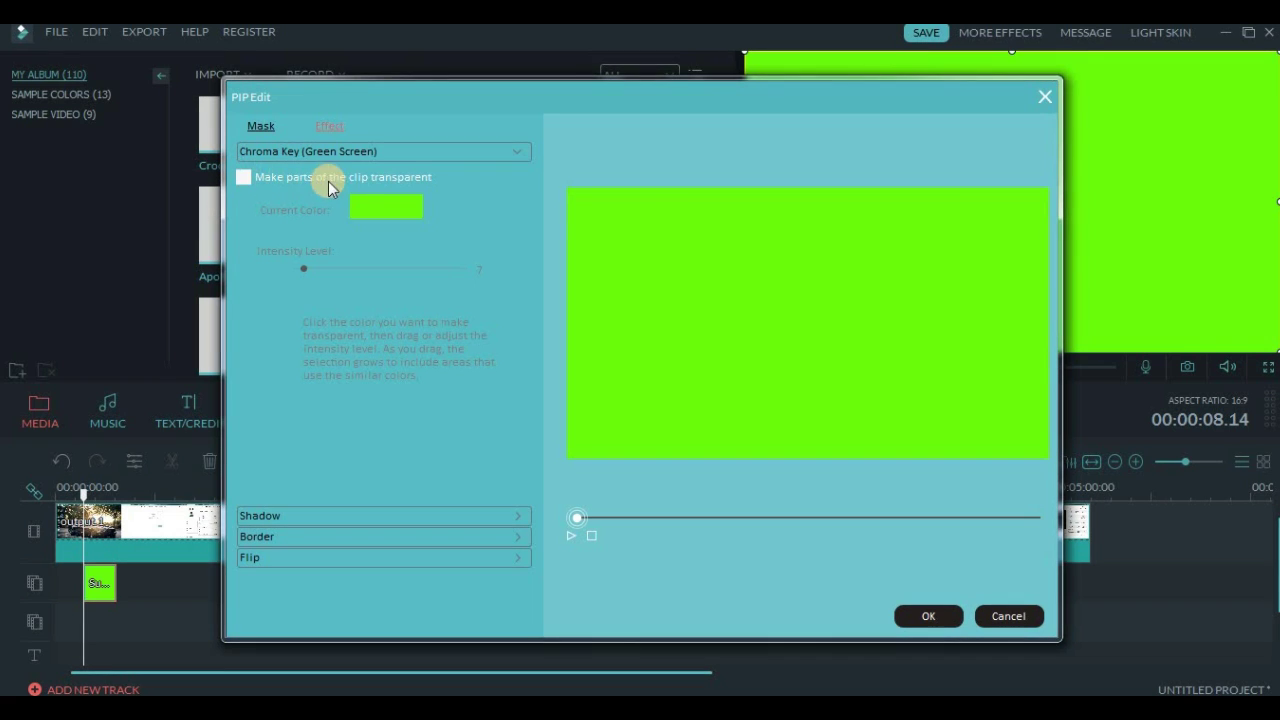
left_click(242, 180)
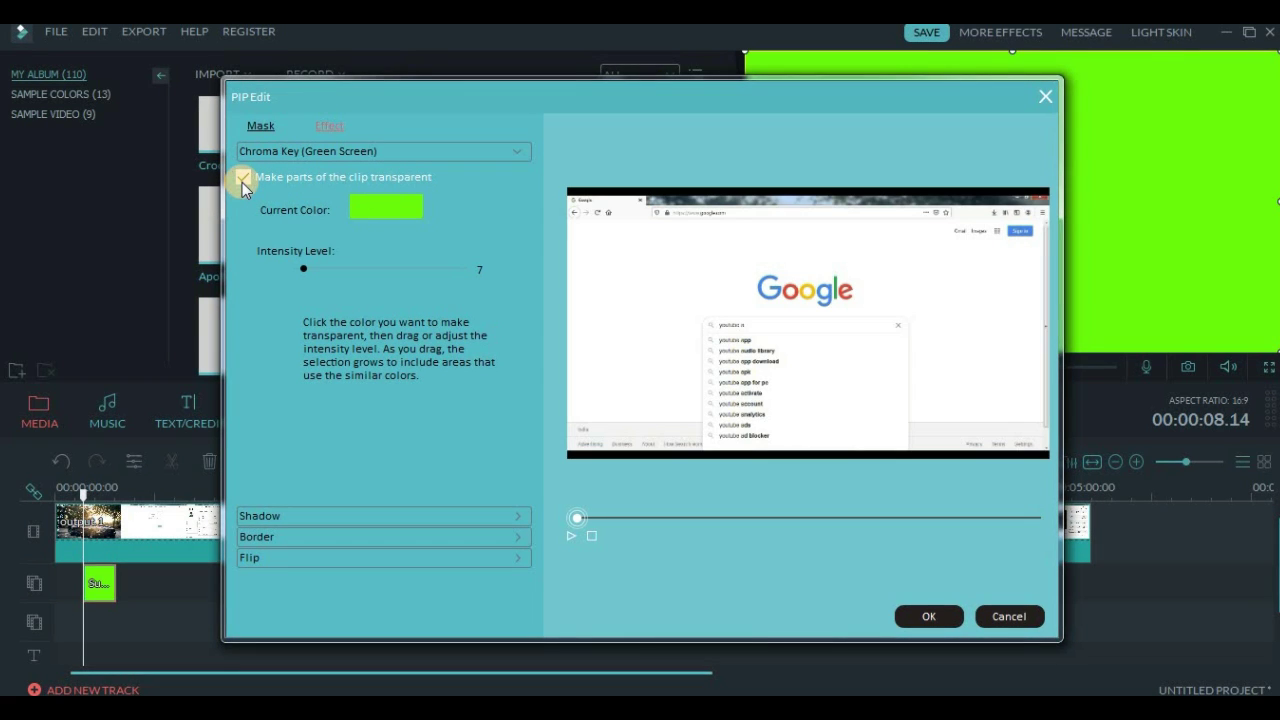
left_click(927, 618)
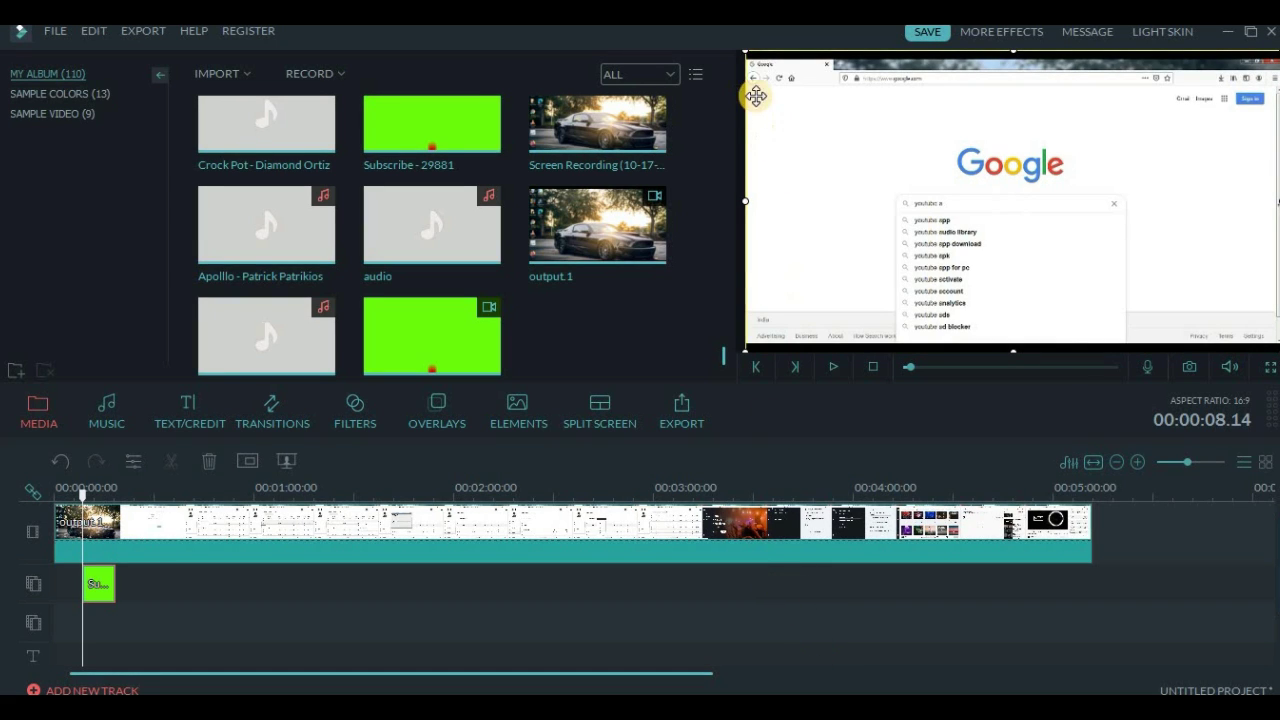
left_click_drag(744, 50, 1174, 269)
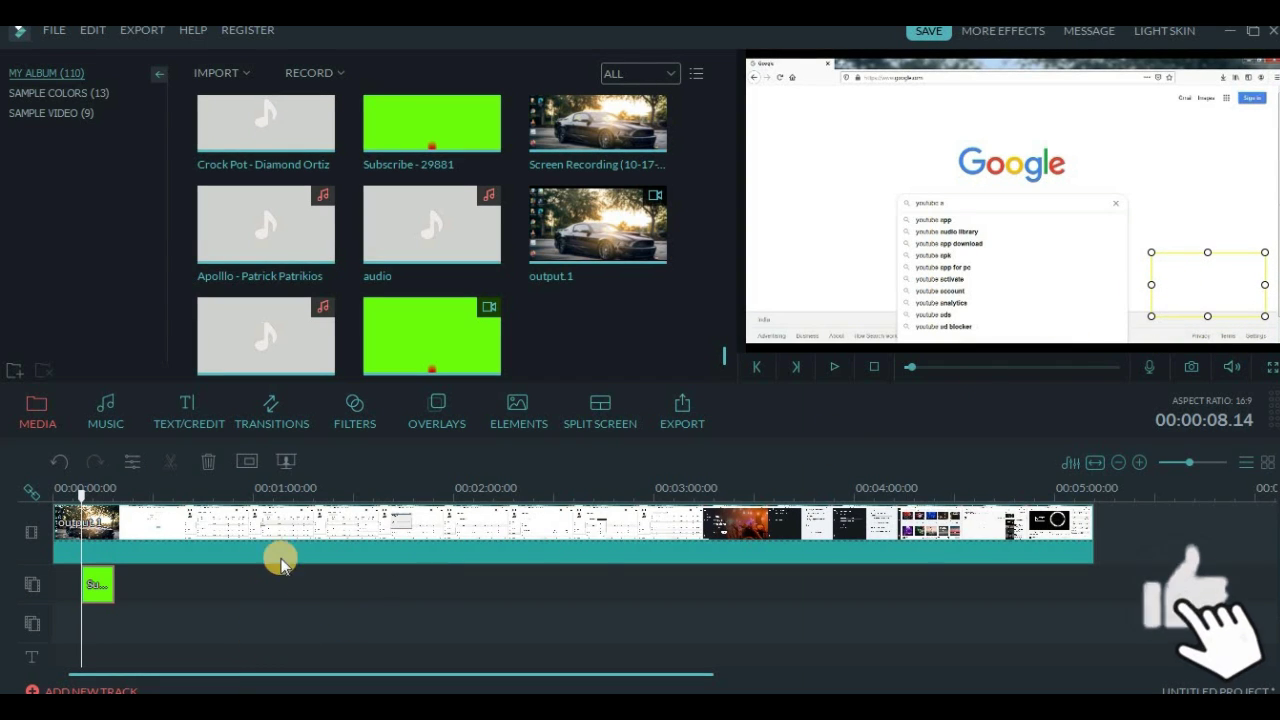
Play the preview to check the Subscribe overlay on the main video and open the export options
left_click(838, 368)
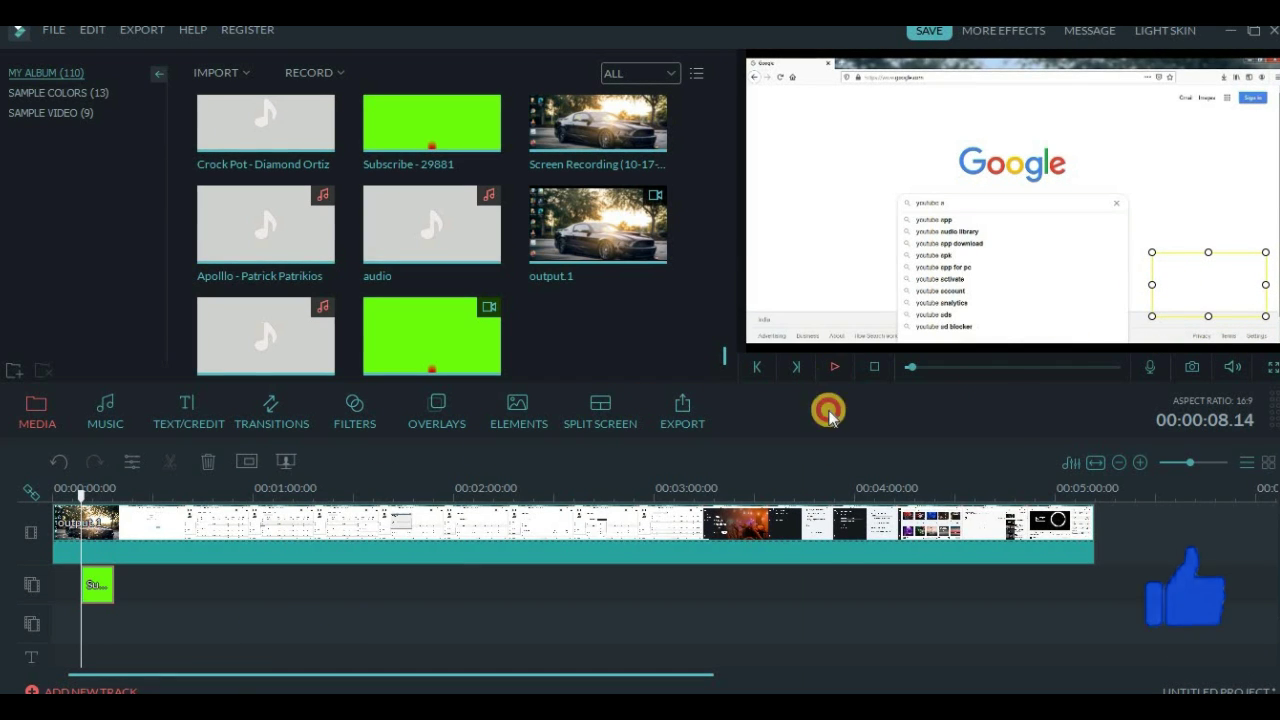
left_click(643, 422)
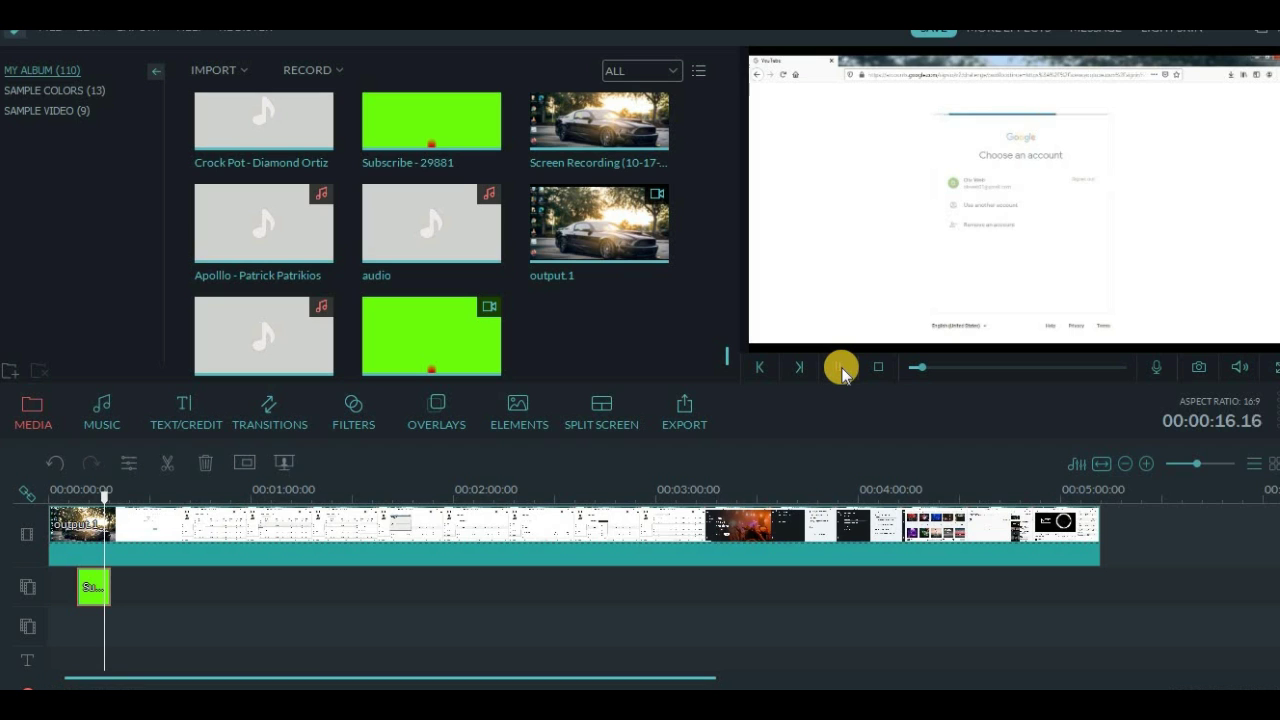
left_click(841, 370)
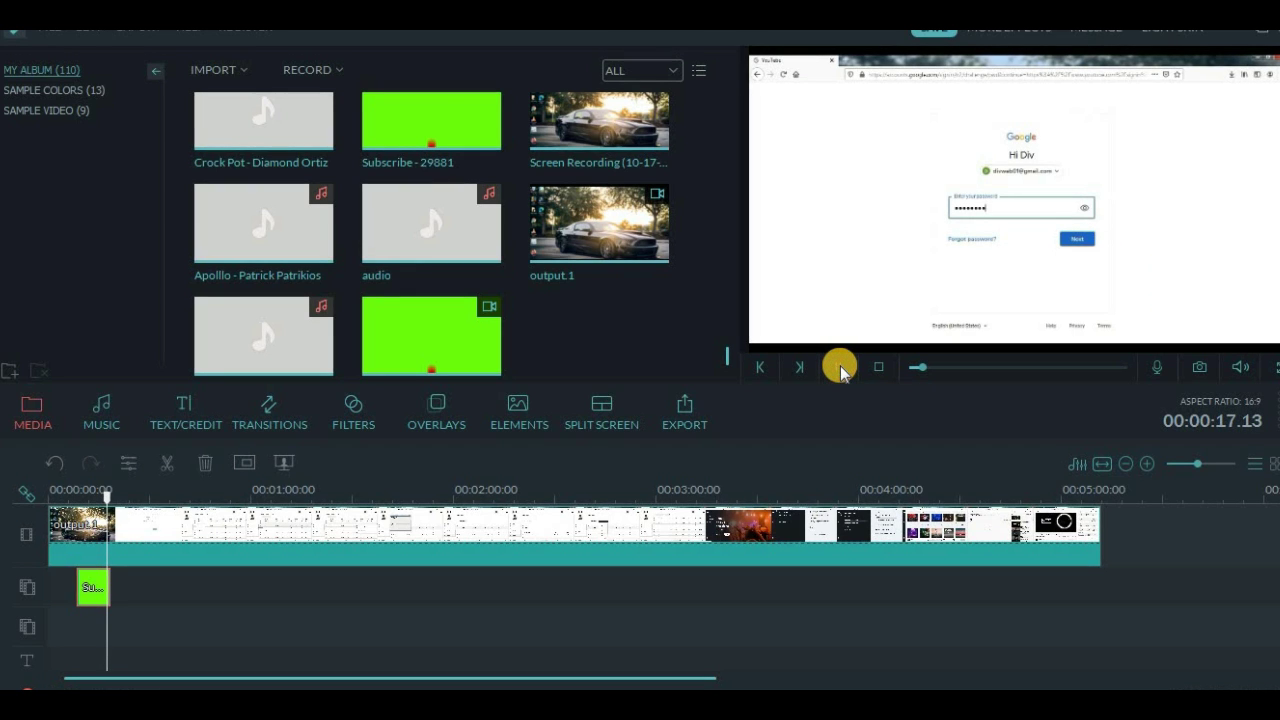
left_click(686, 412)
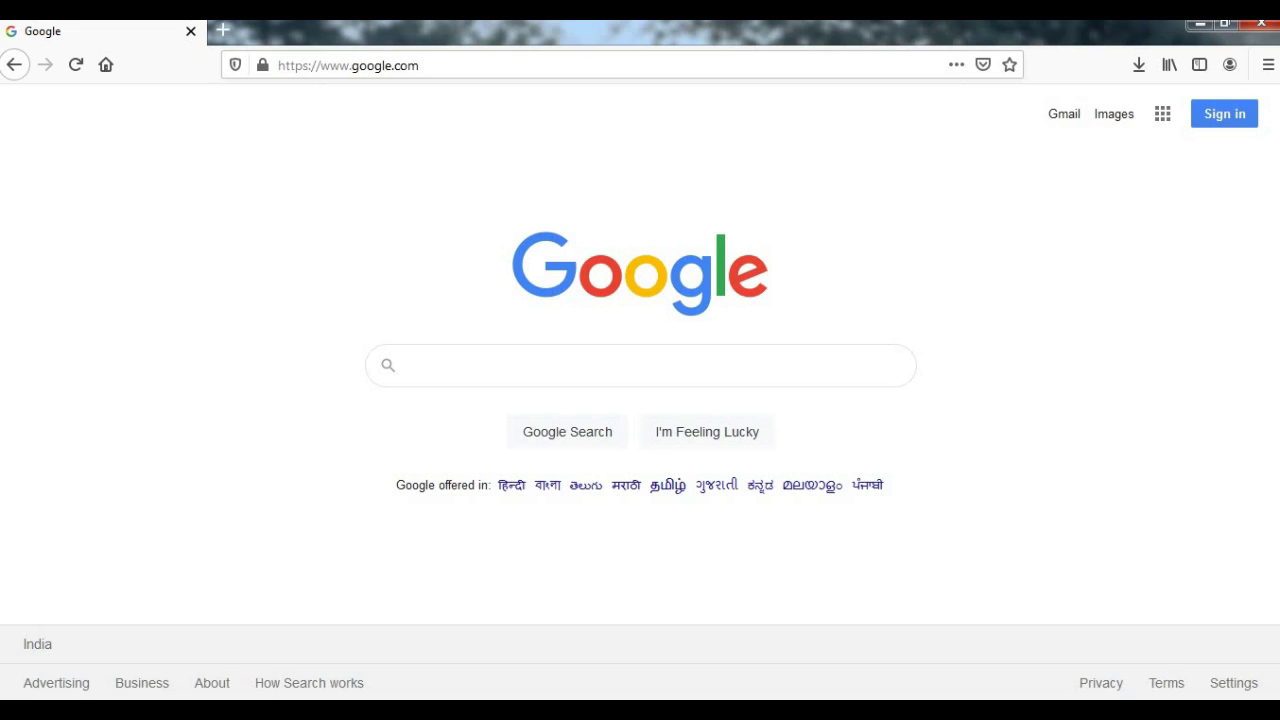
Switch to Firefox, search Google for "canva" and open the Canva website
type("canva")
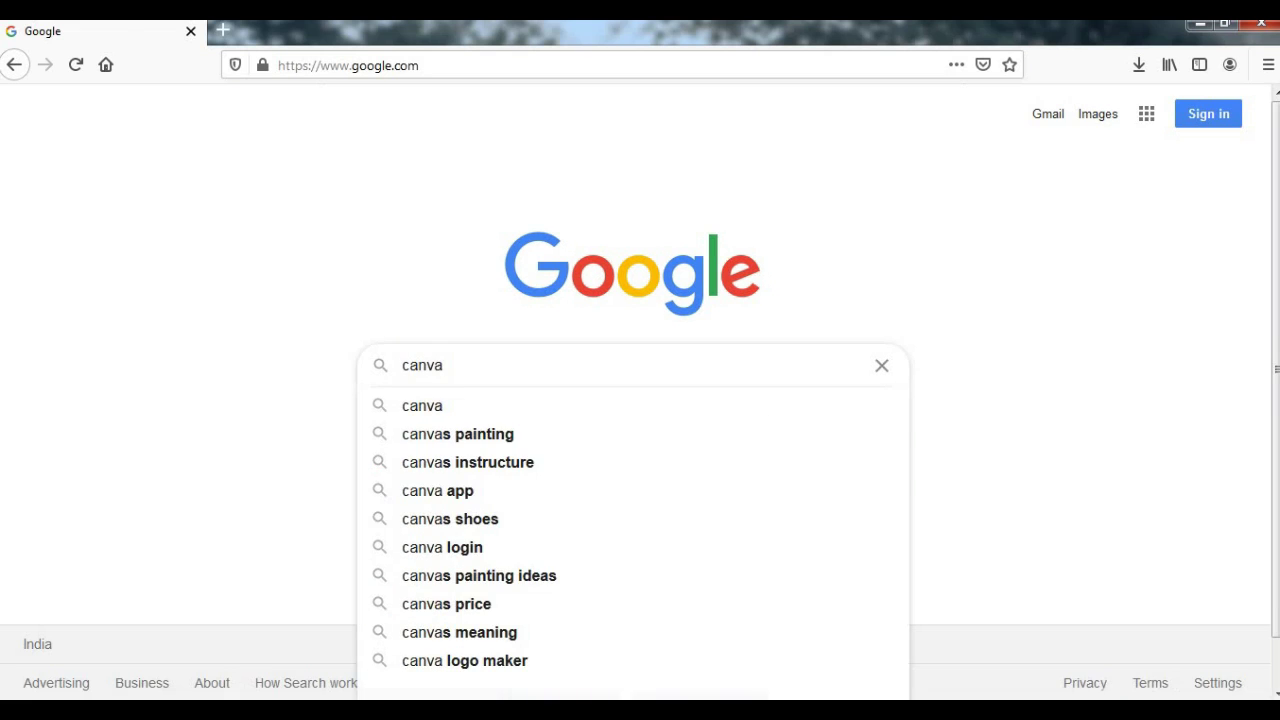
key("Return")
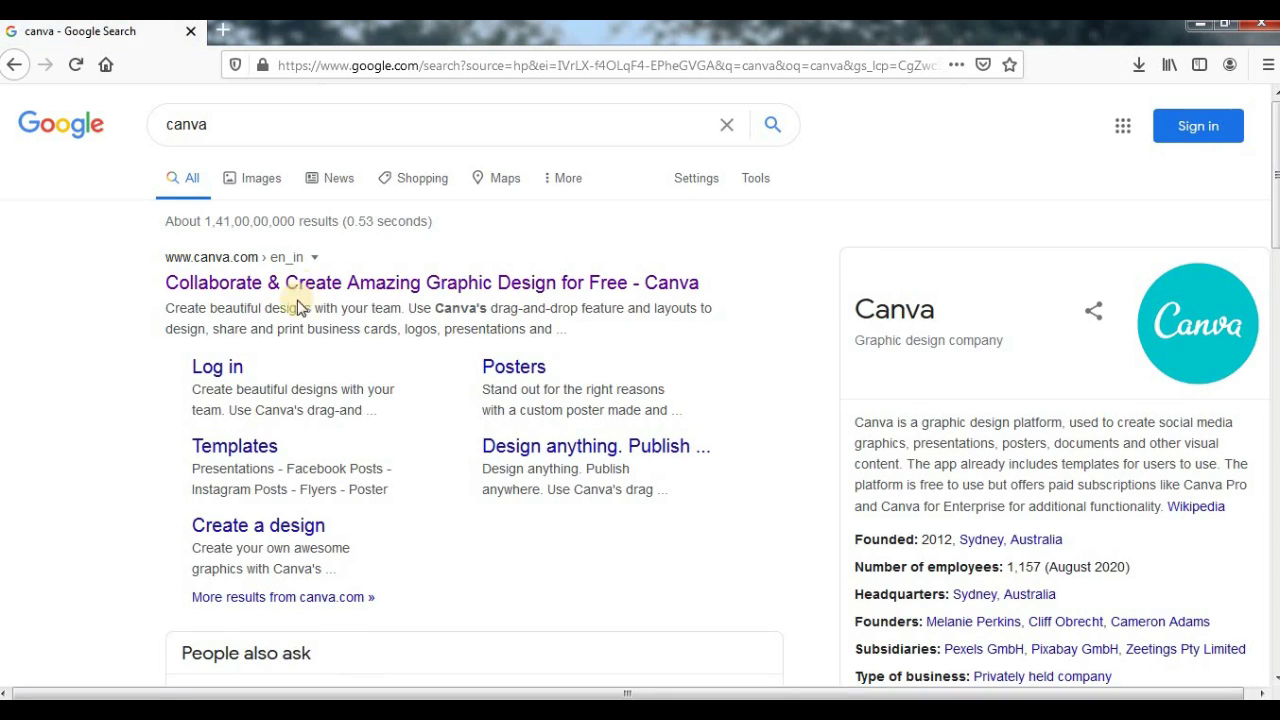
left_click(302, 284)
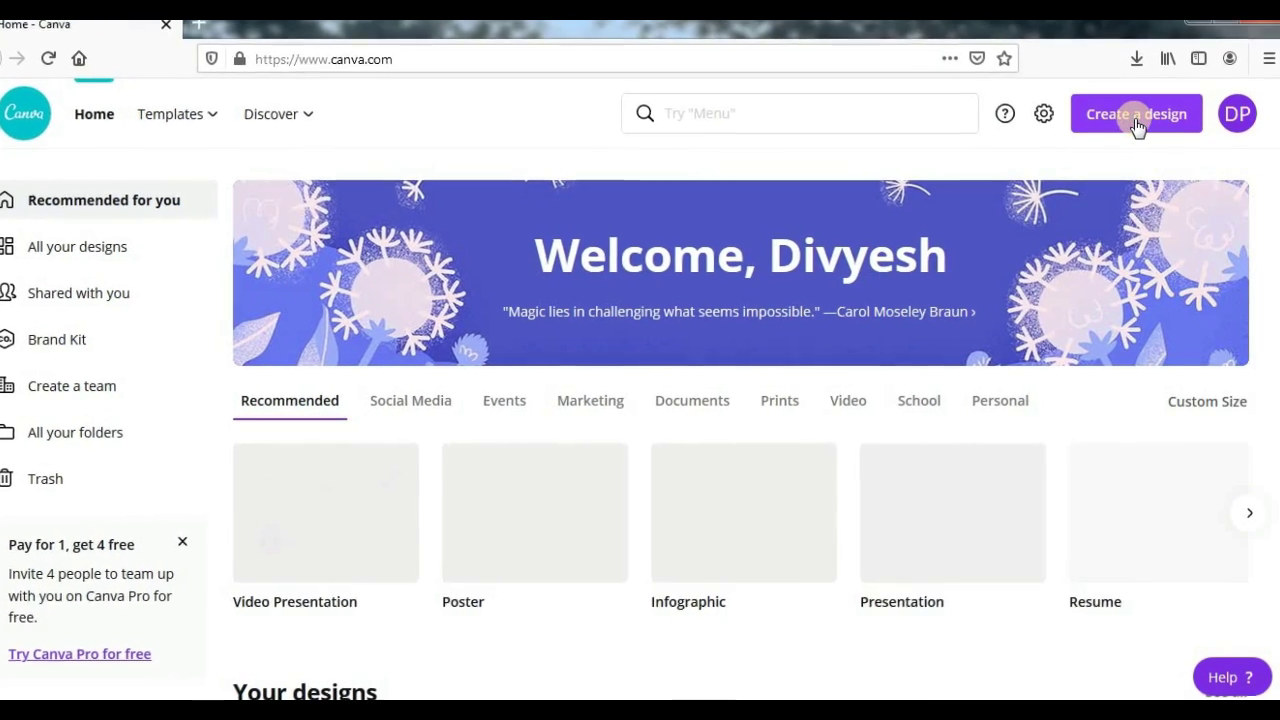
Create a new Canva design with a custom size of 150 × 150 px
left_click(1135, 122)
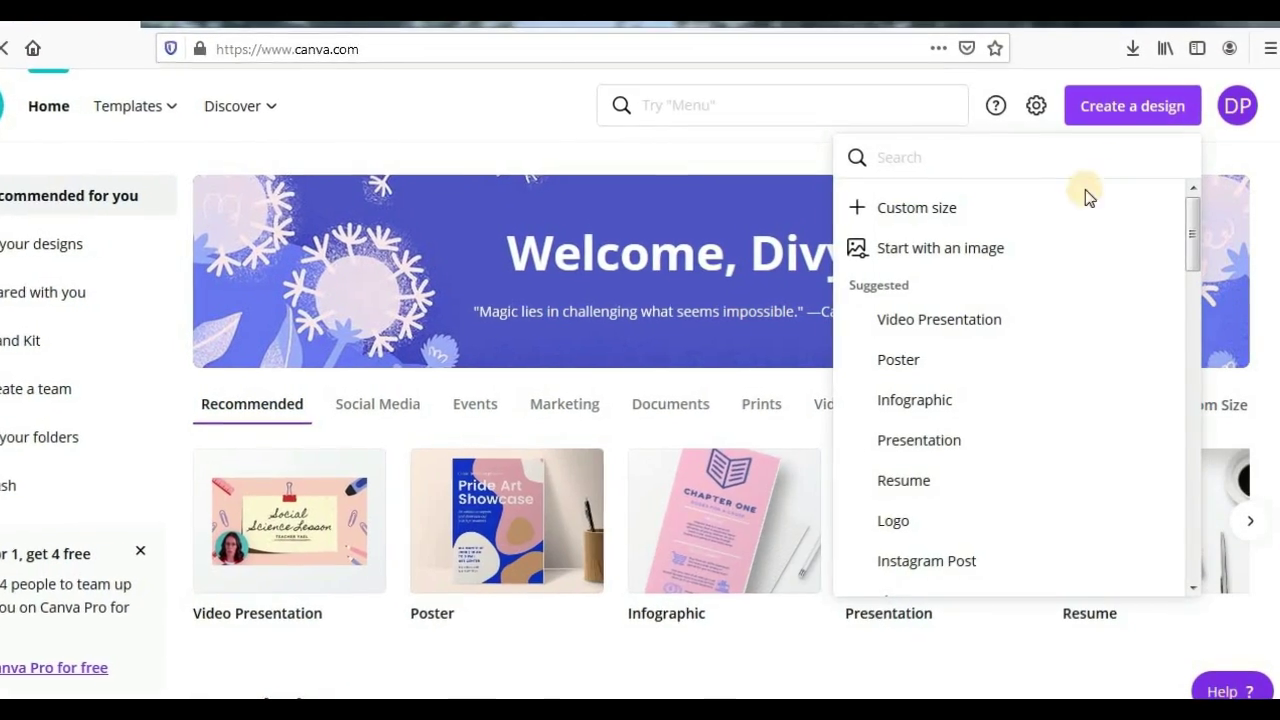
left_click(1058, 216)
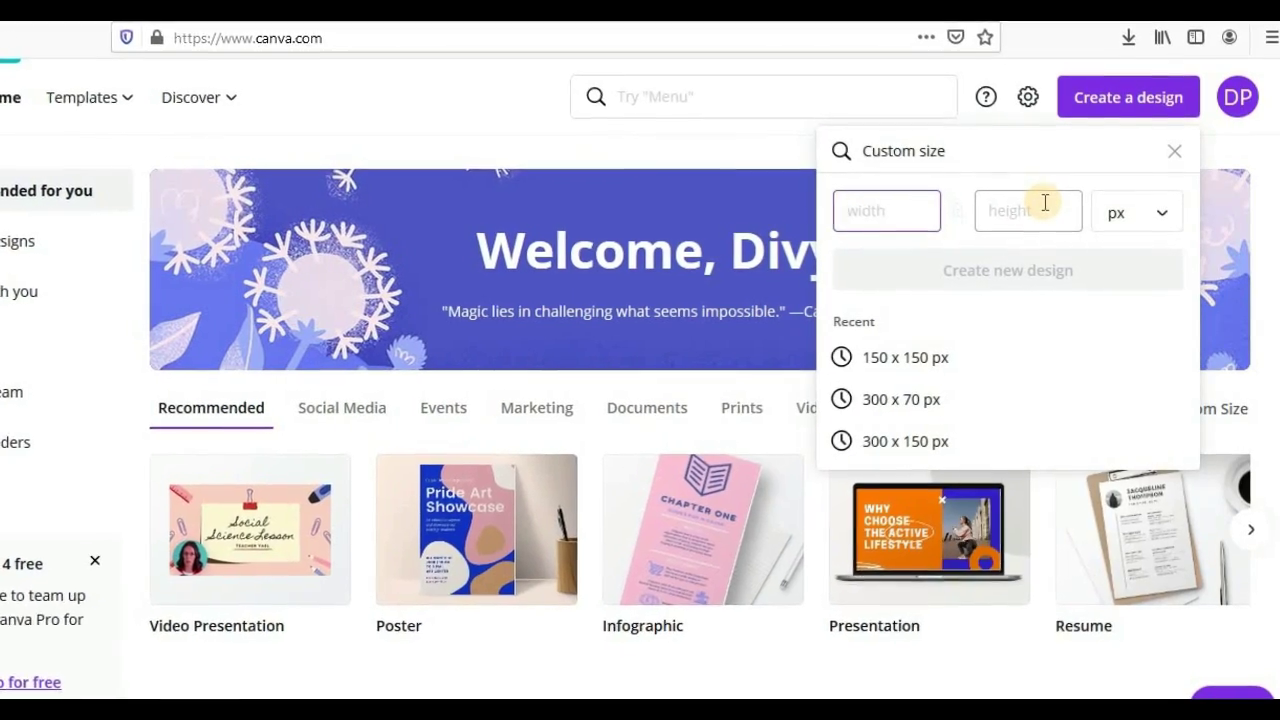
type("150")
left_click(1040, 201)
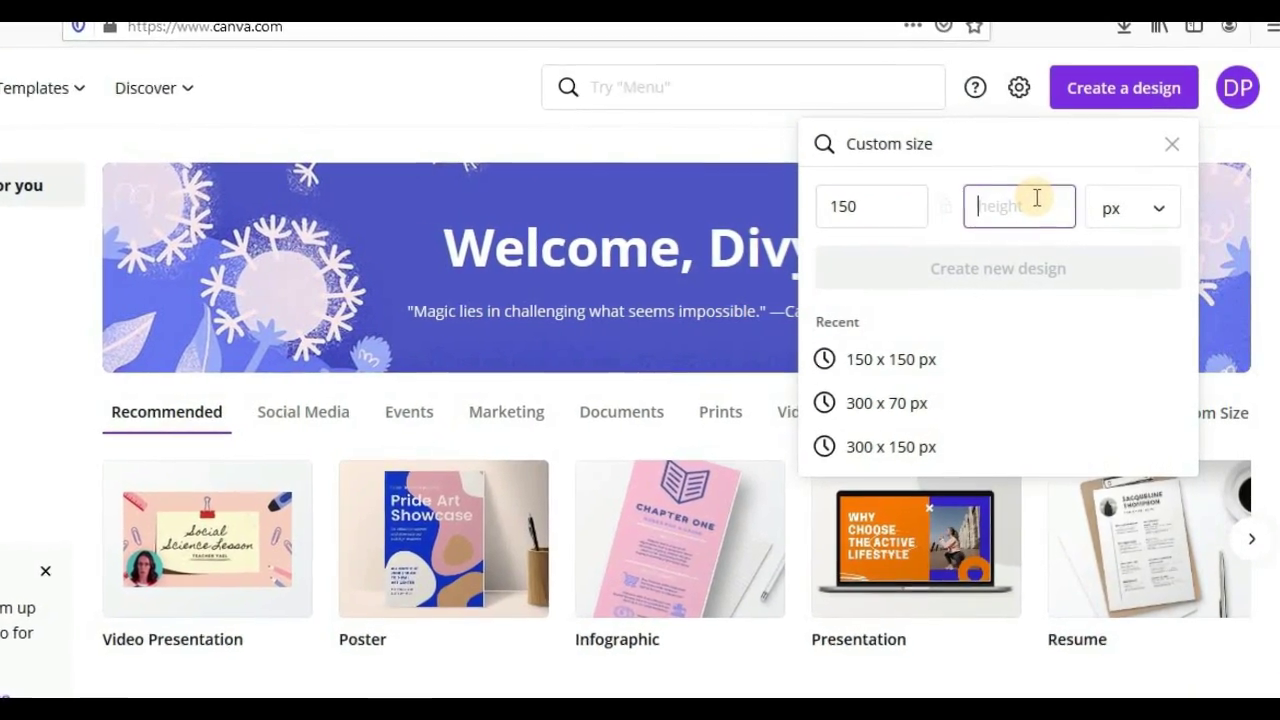
type("150")
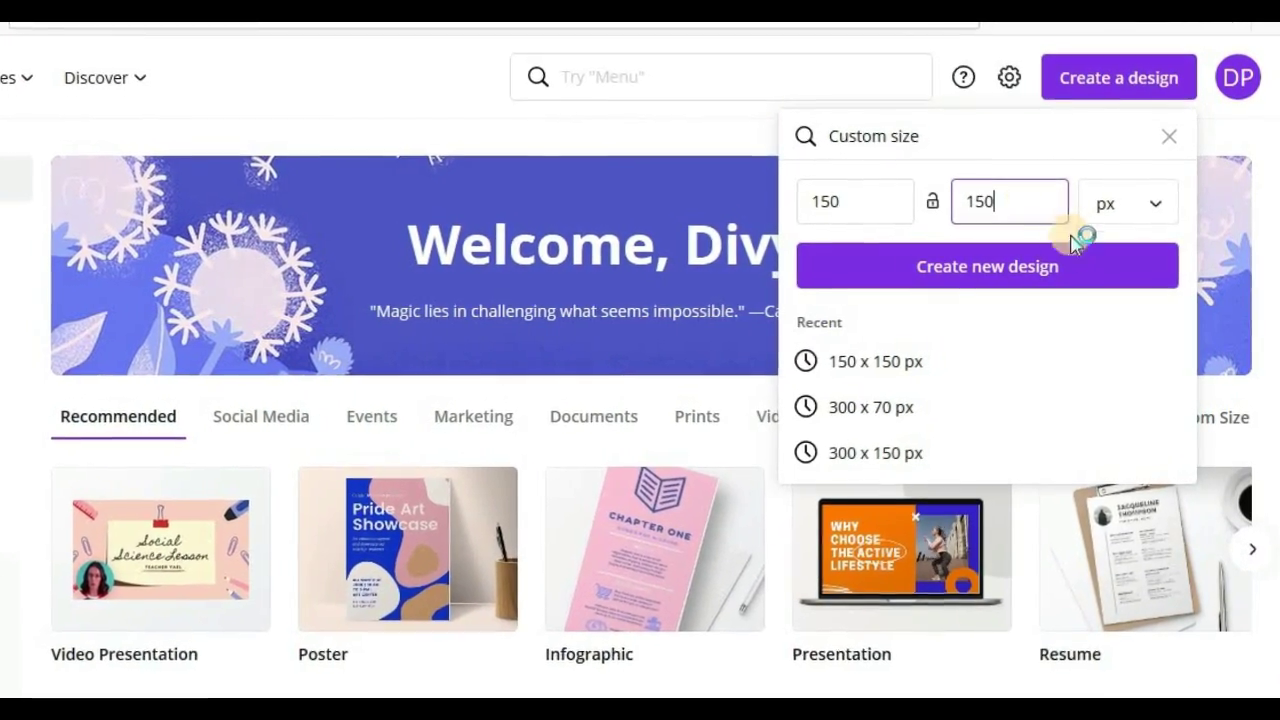
left_click(1060, 267)
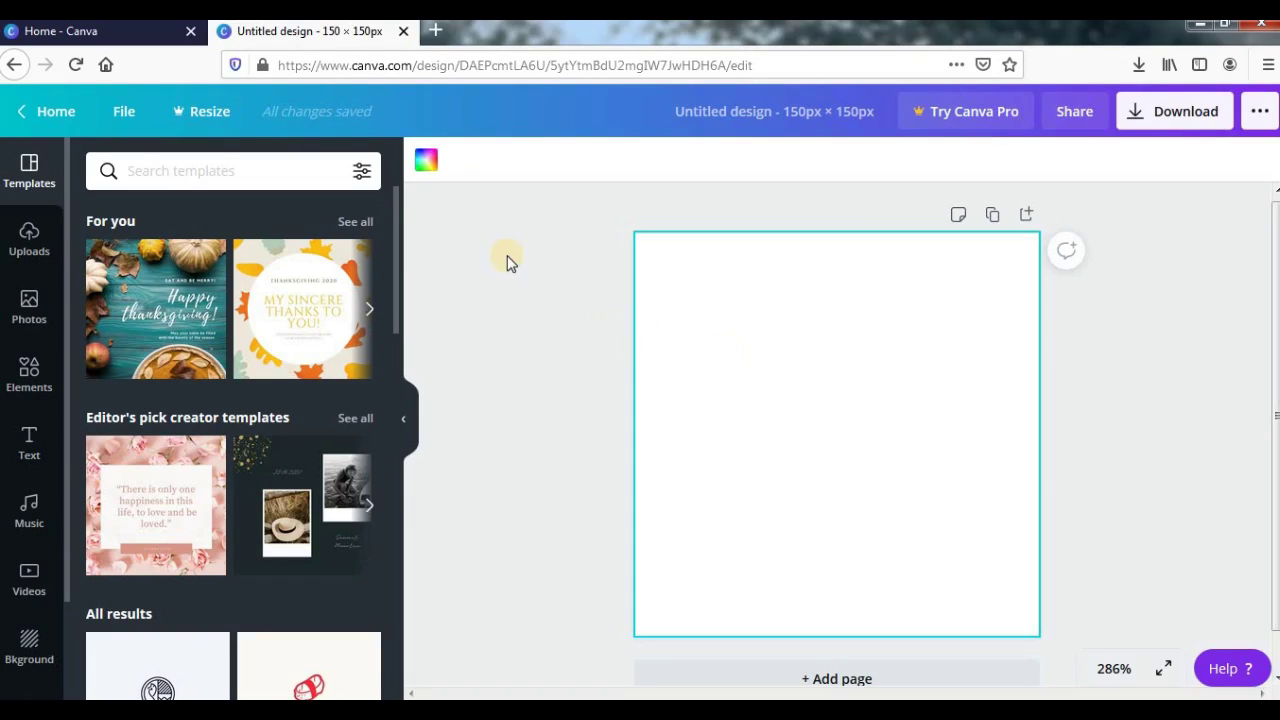
Set the design's background color to pure red #FF0000
left_click(427, 162)
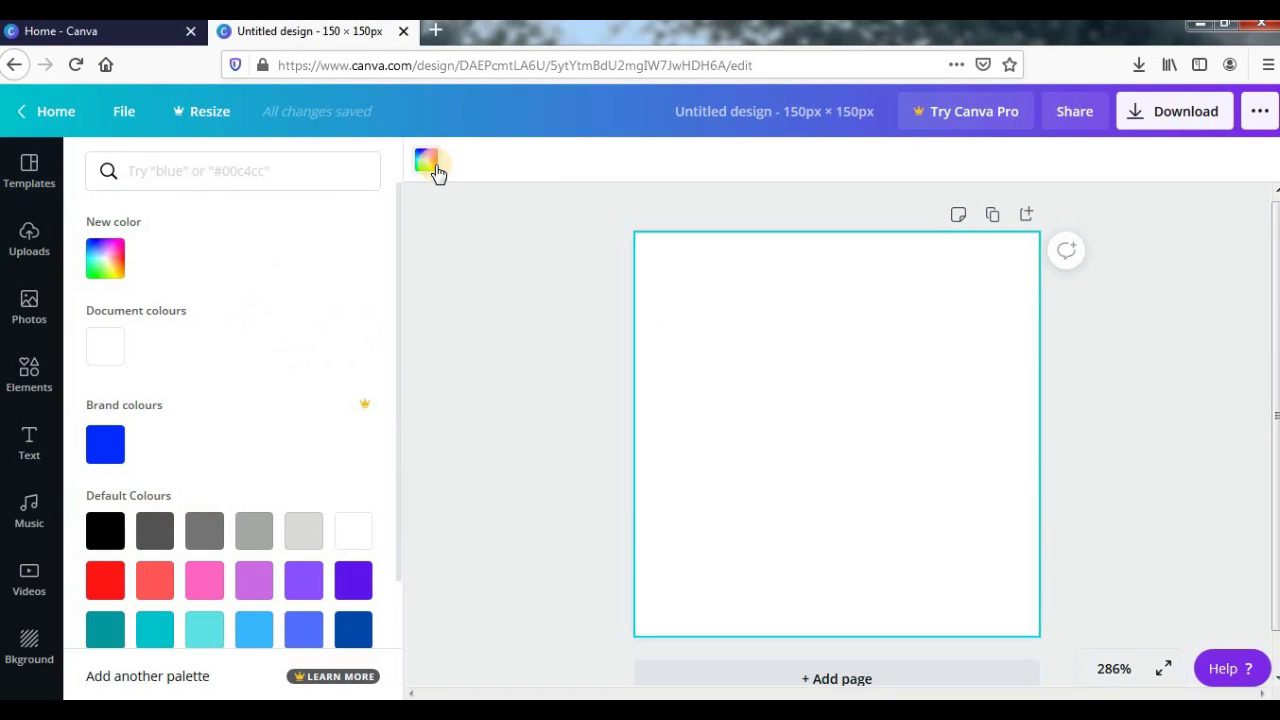
left_click(101, 582)
left_click(106, 260)
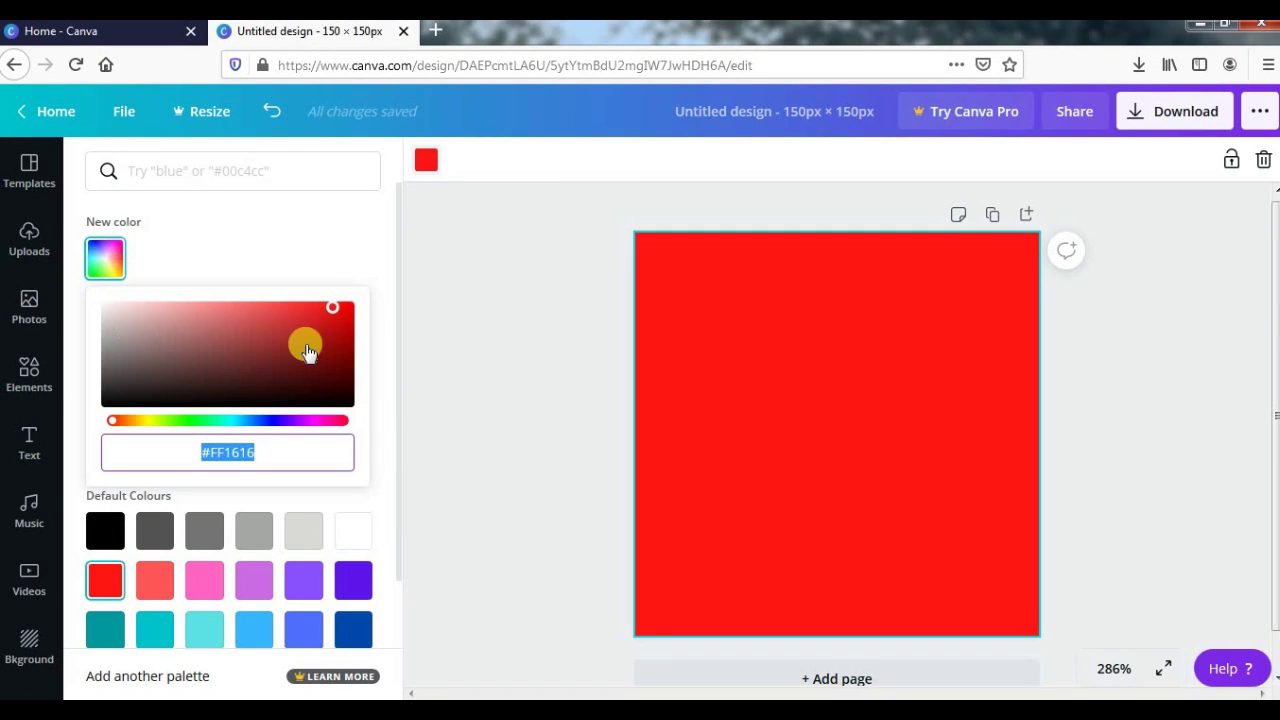
left_click_drag(335, 318, 411, 303)
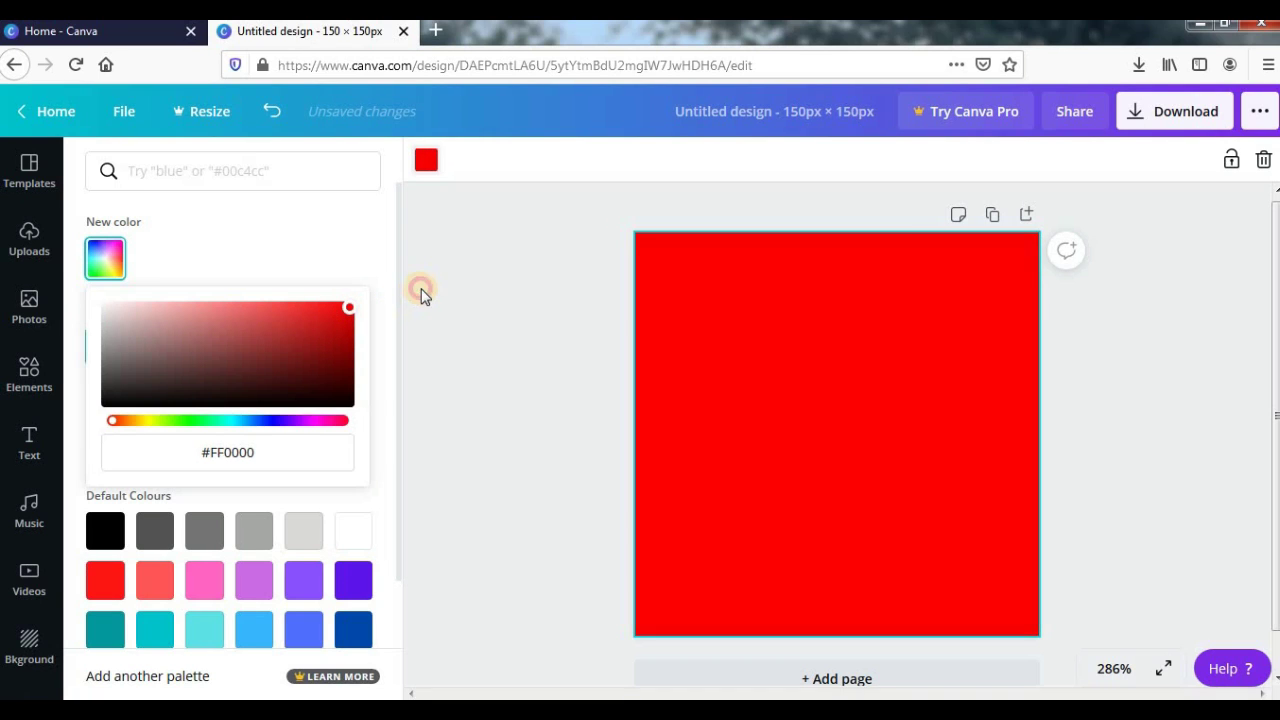
left_click(469, 306)
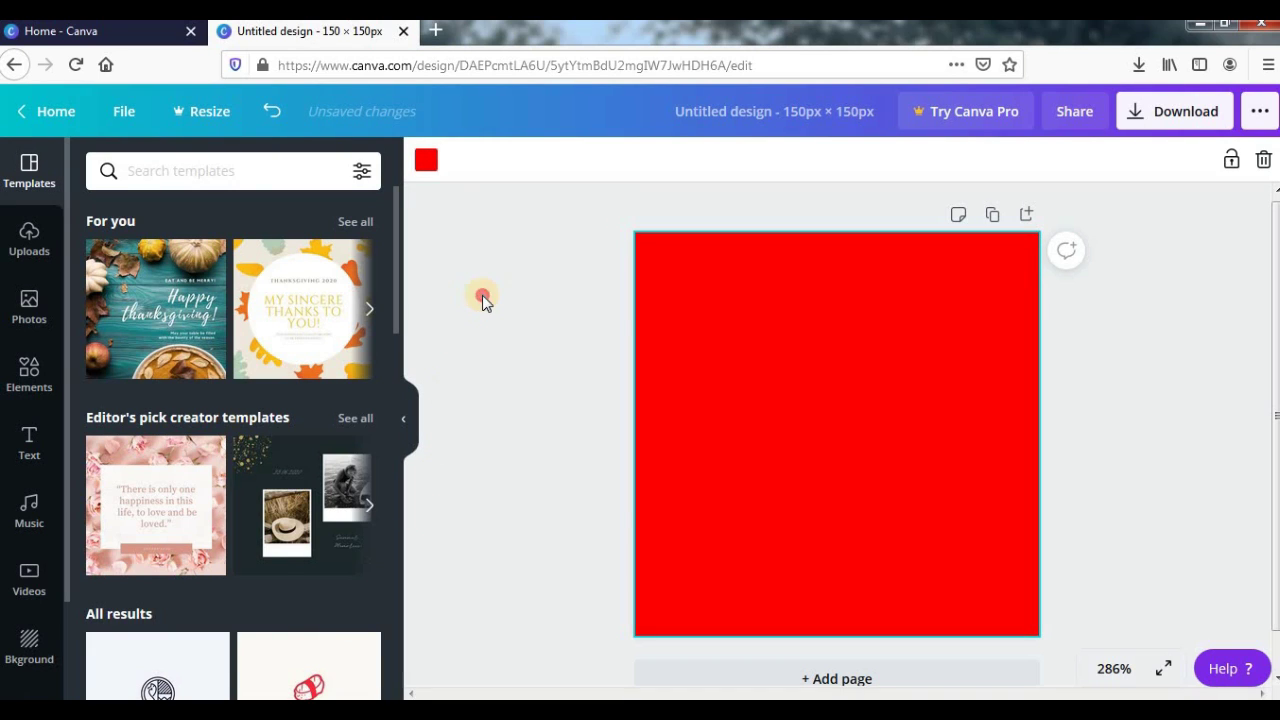
left_click(482, 298)
Add a heading to the red design and replace its placeholder text with "SUBSCRIBE"
left_click(31, 440)
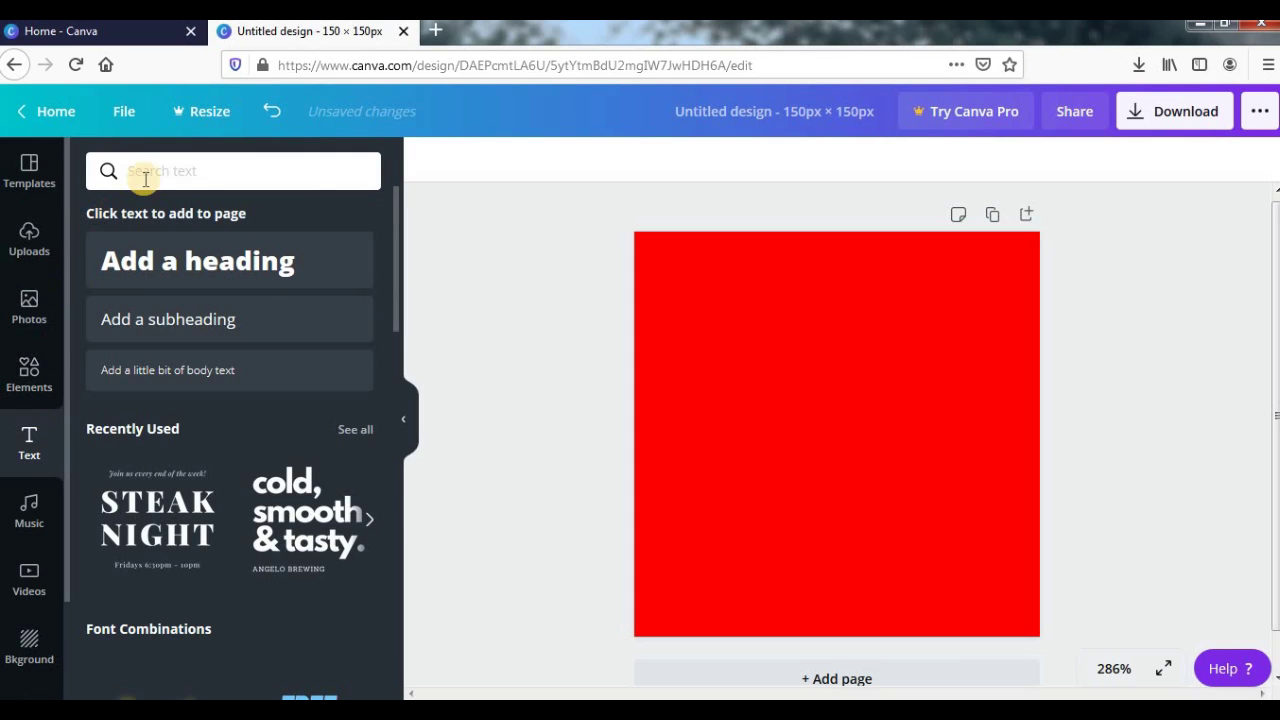
left_click(175, 260)
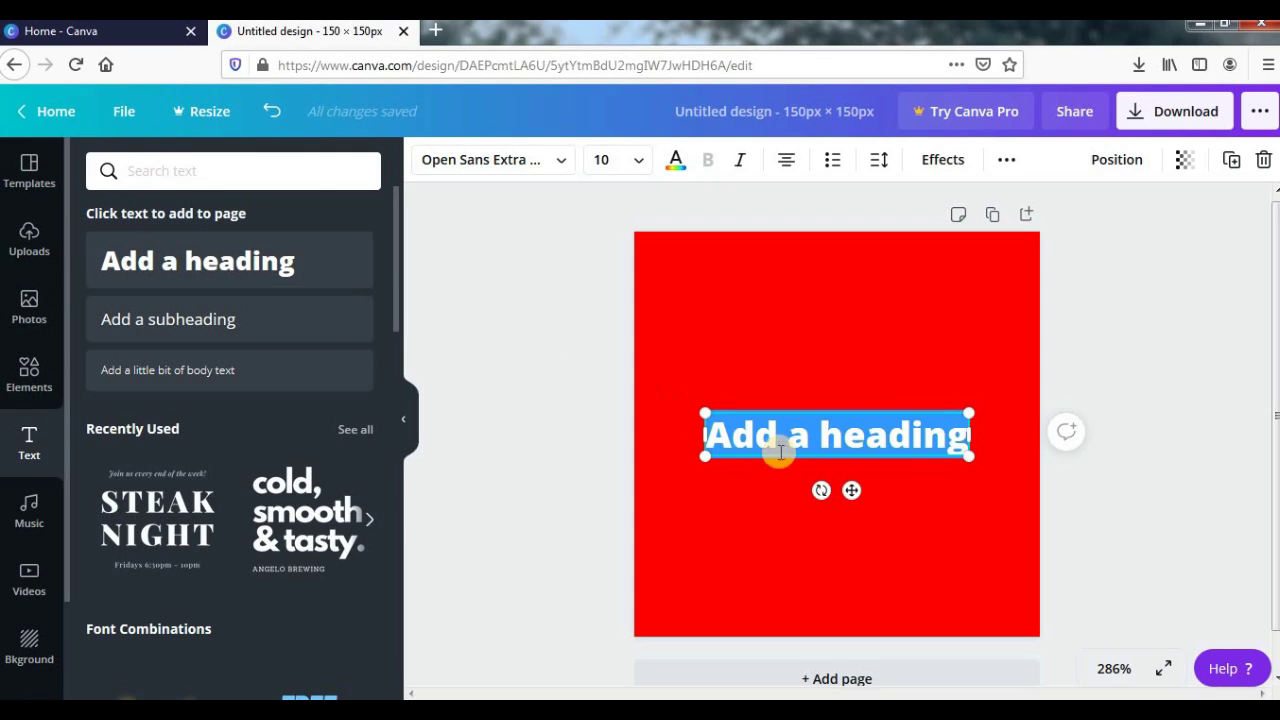
key("BackSpace")
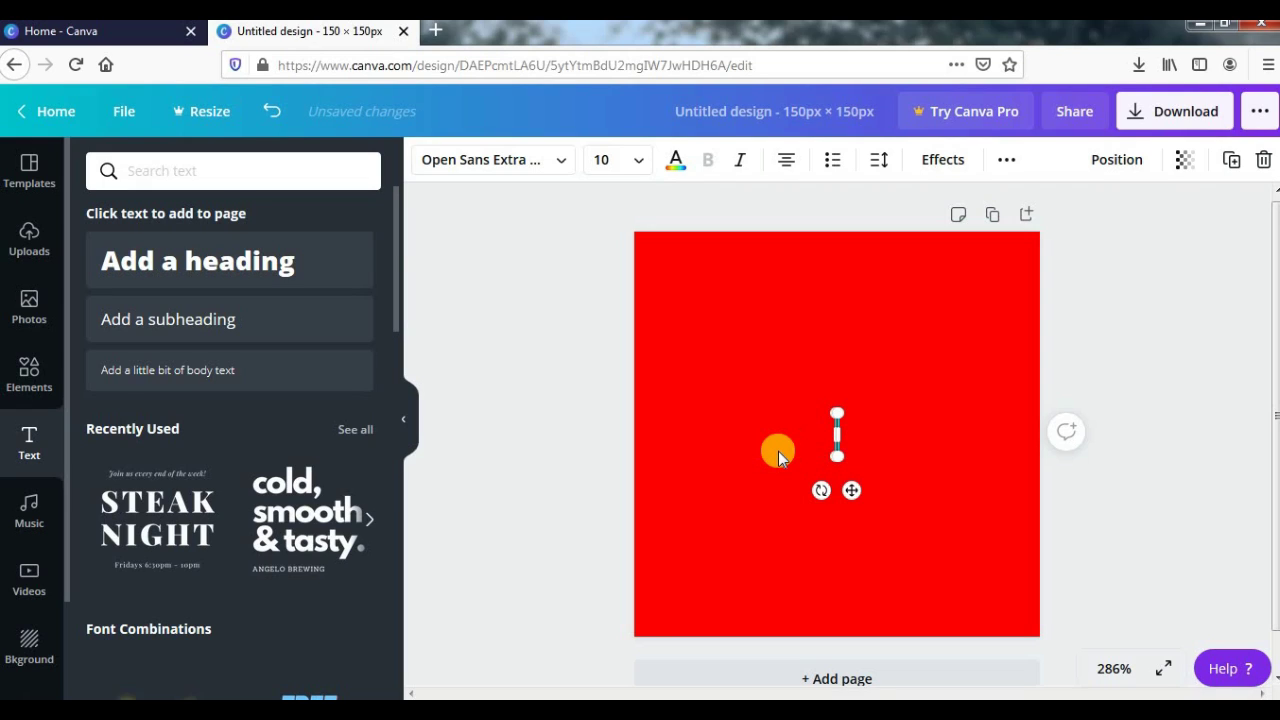
type("SU")
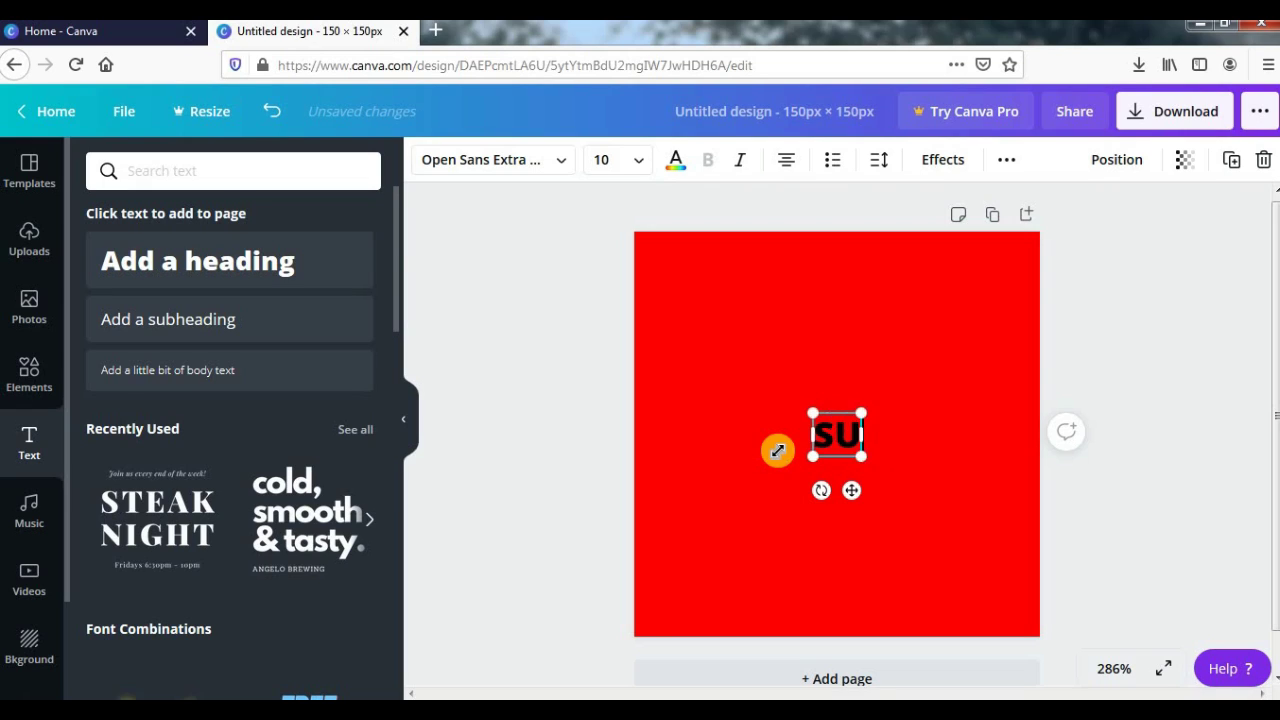
type("BSCRIBE")
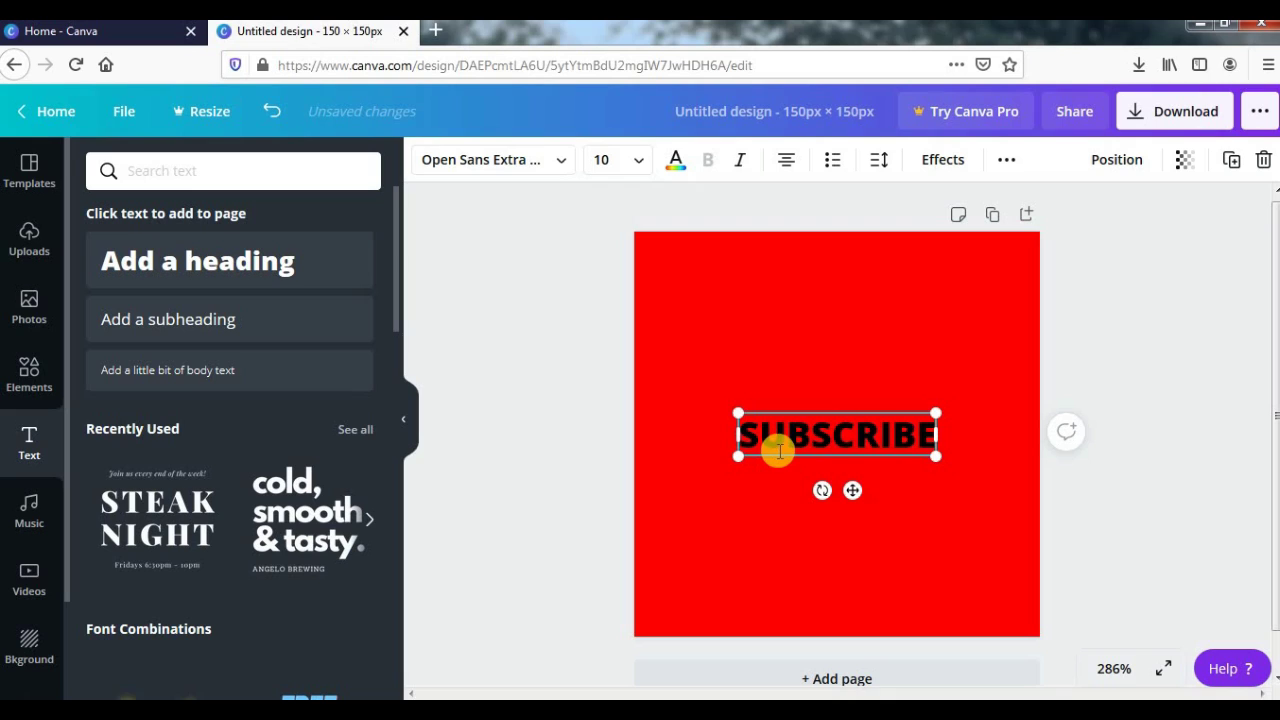
Color the SUBSCRIBE heading white and enlarge it to a font size of about 15.3
left_click(676, 161)
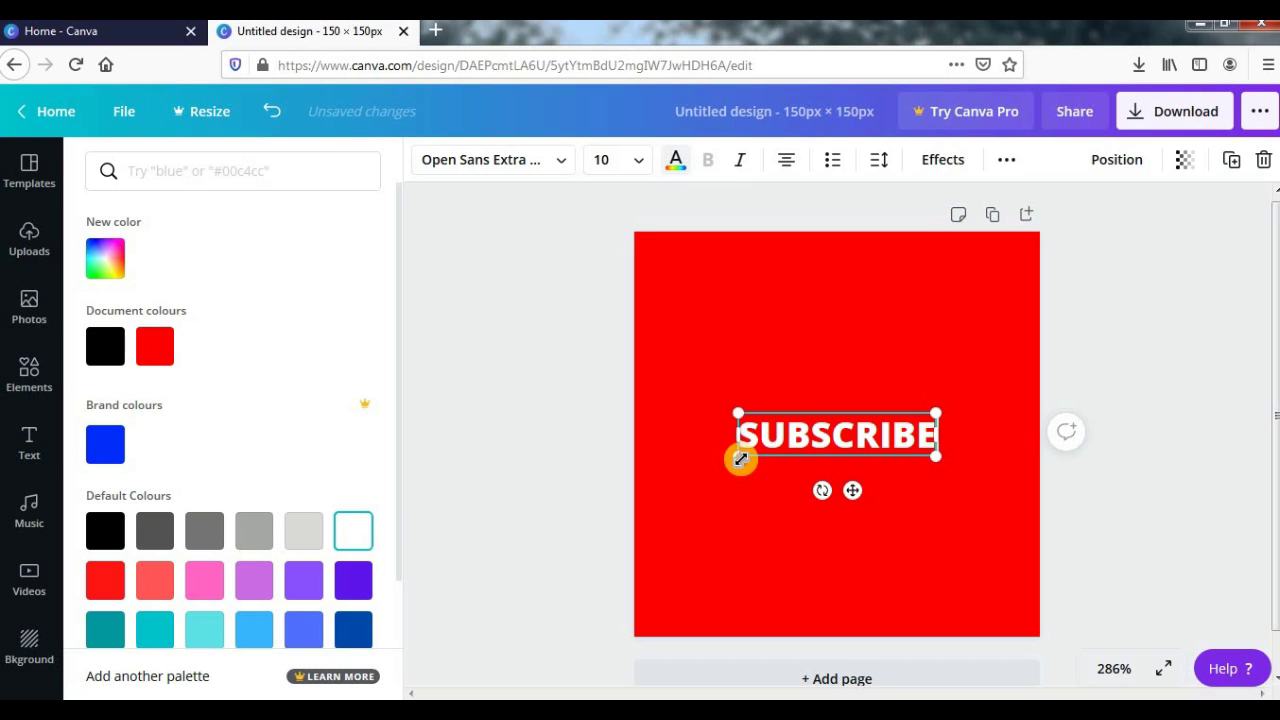
left_click_drag(740, 458, 651, 521)
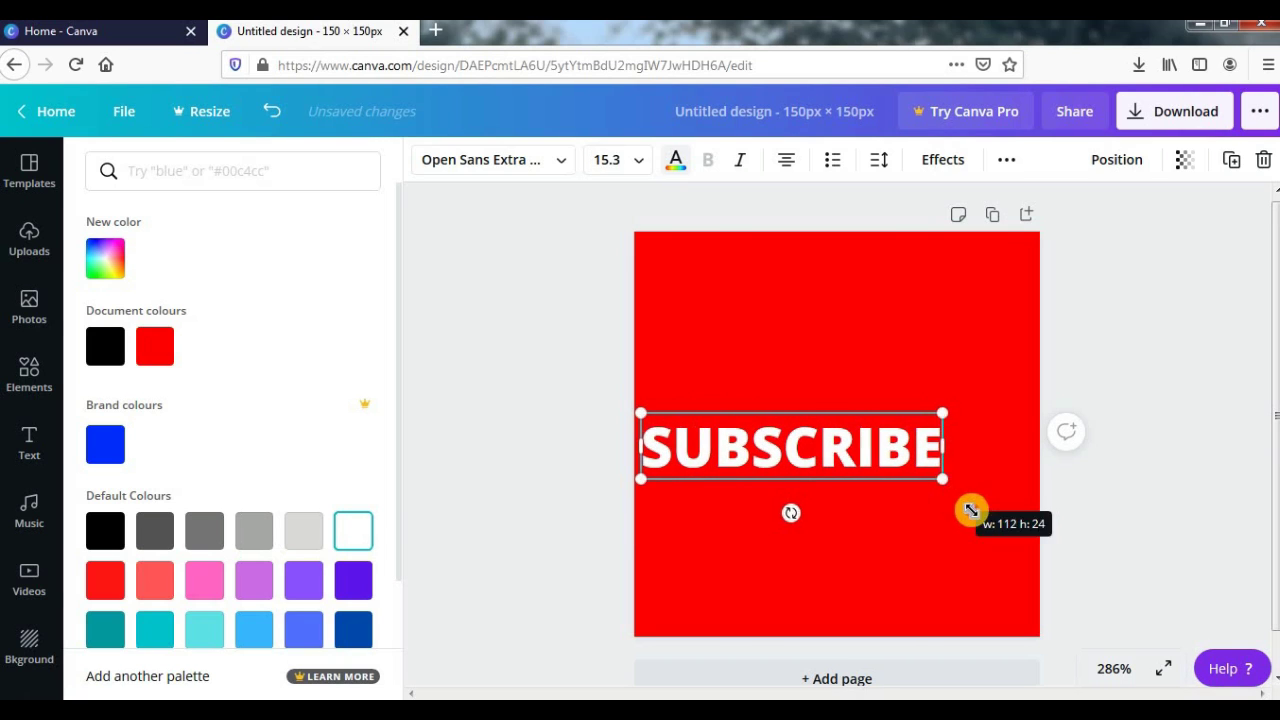
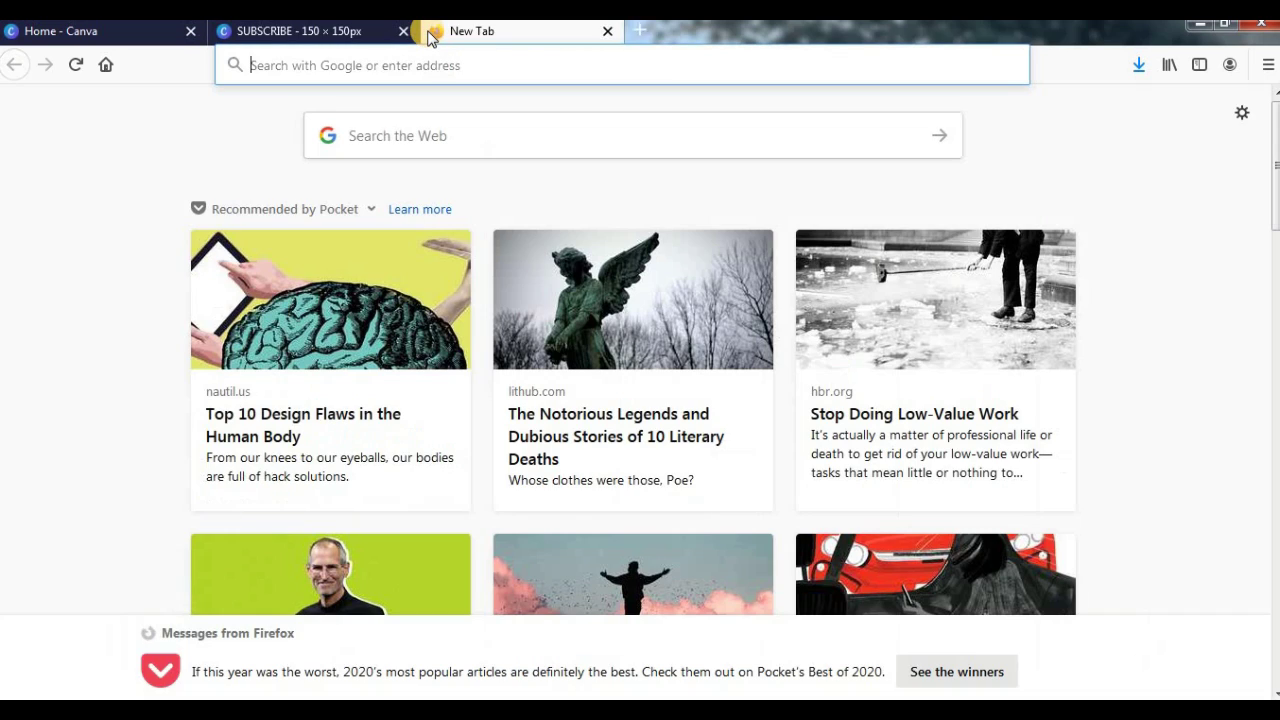
Open youtube.com in the new browser tab and sign in with the saved Google account
type("YOUTUBE")
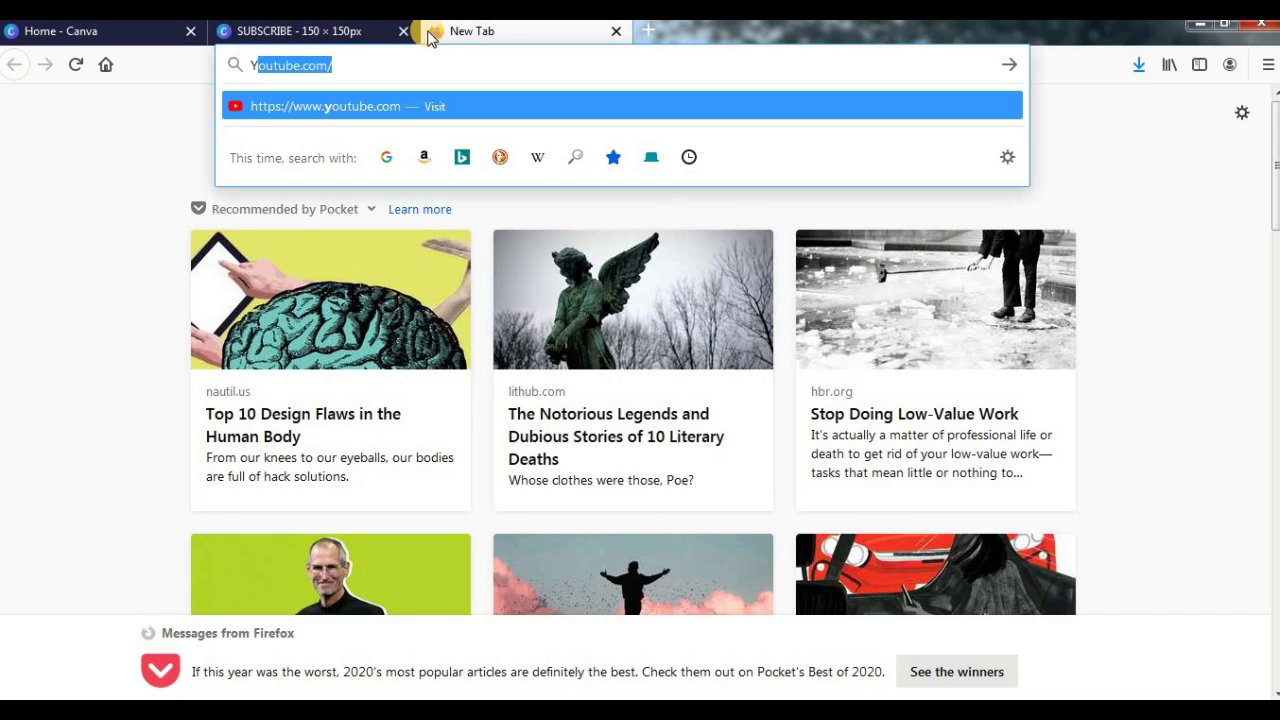
key("Return")
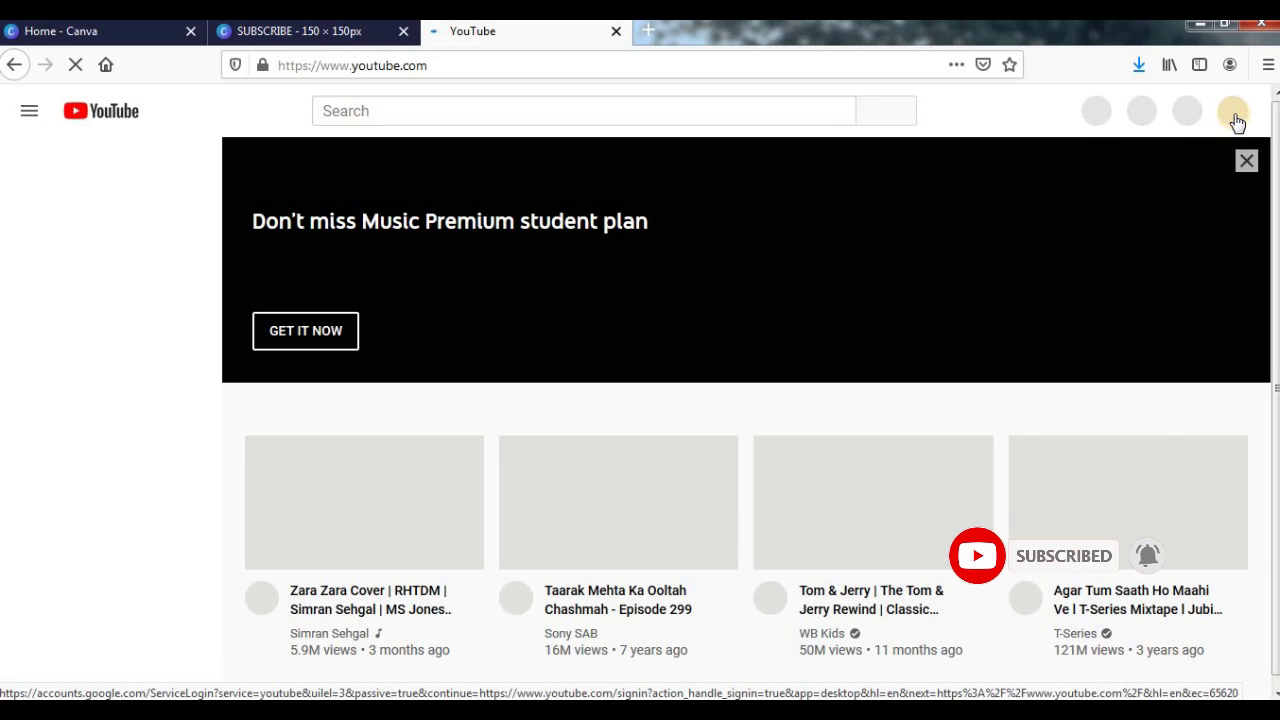
left_click(1237, 121)
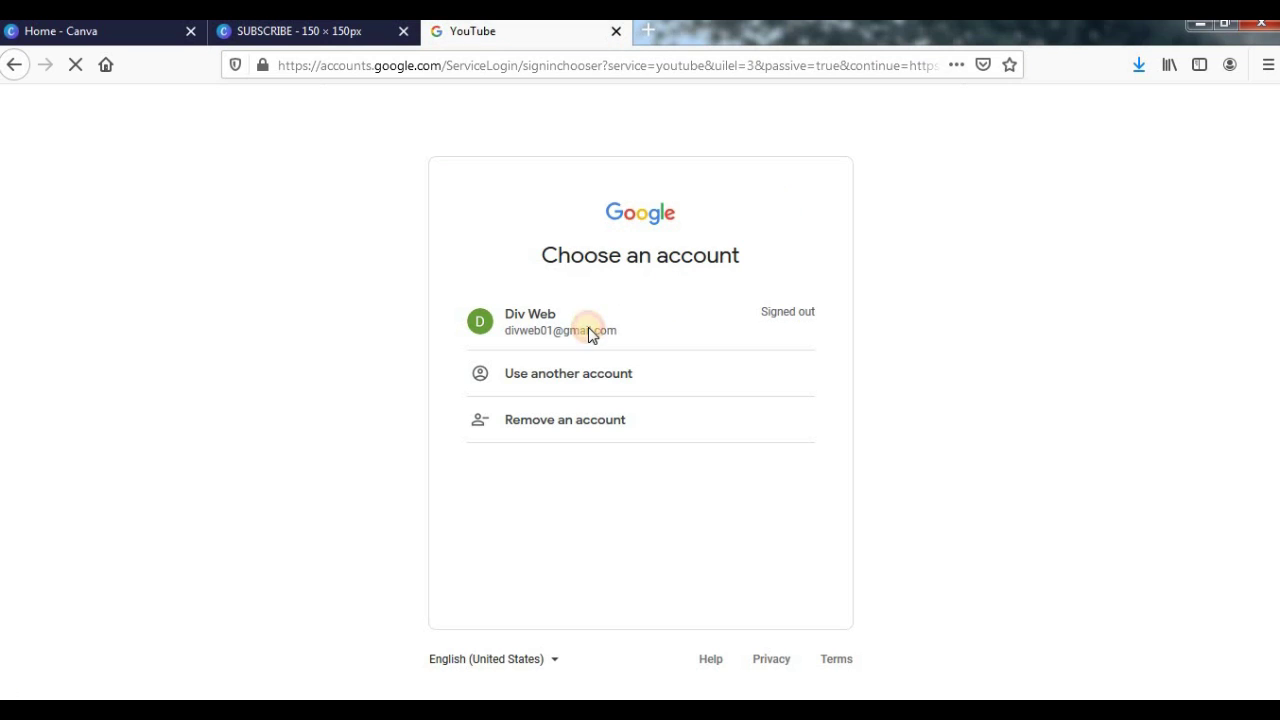
left_click(538, 326)
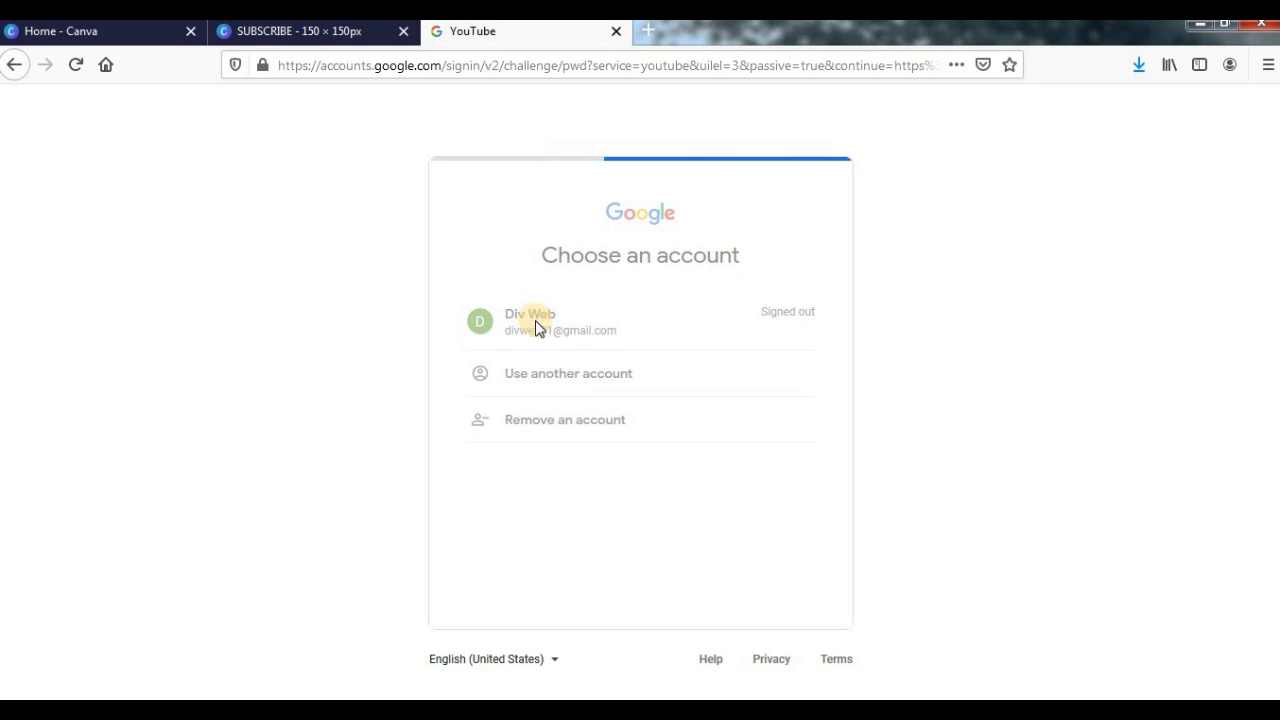
left_click(760, 492)
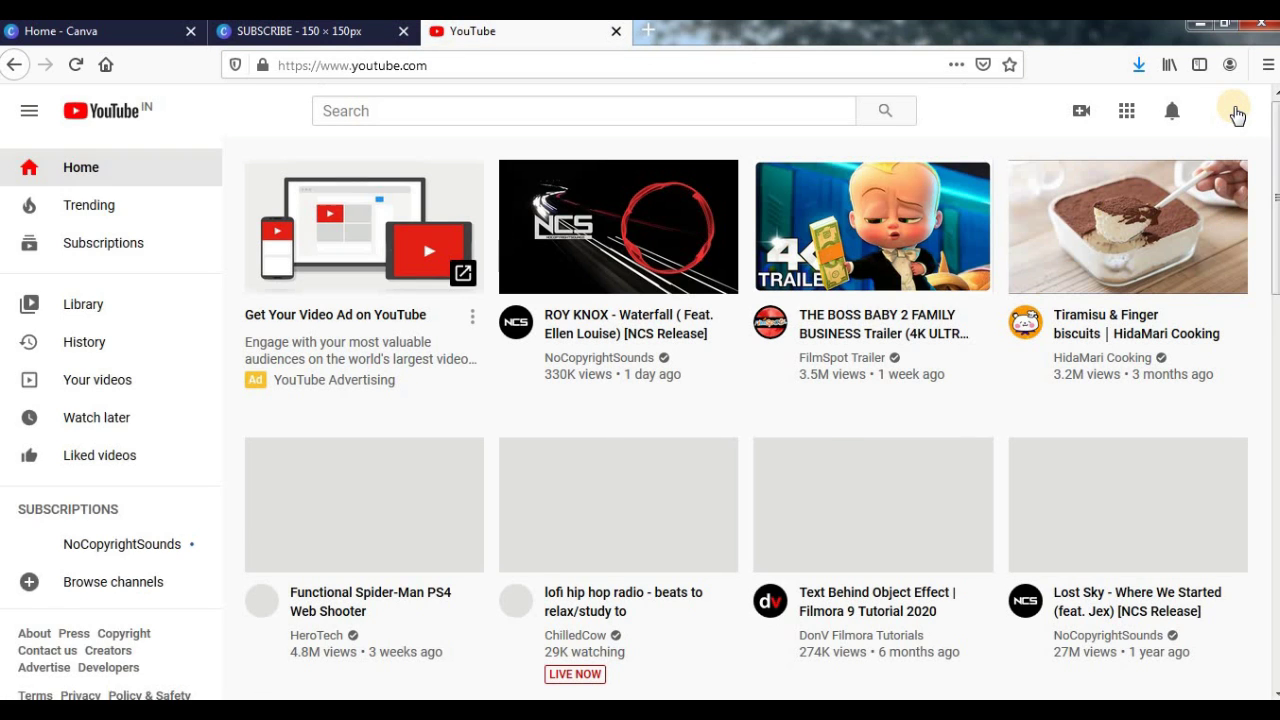
Open YouTube Studio for the channel and go to the Branding section of channel customization
left_click(1232, 111)
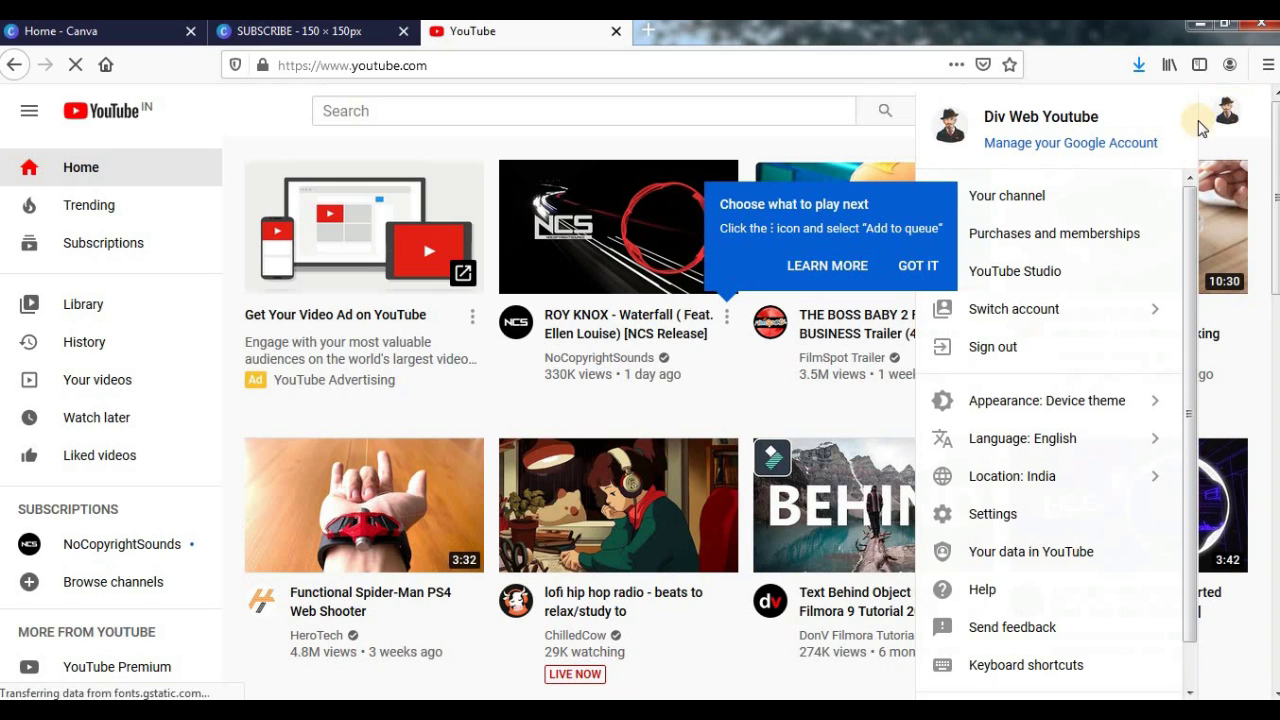
left_click(1066, 271)
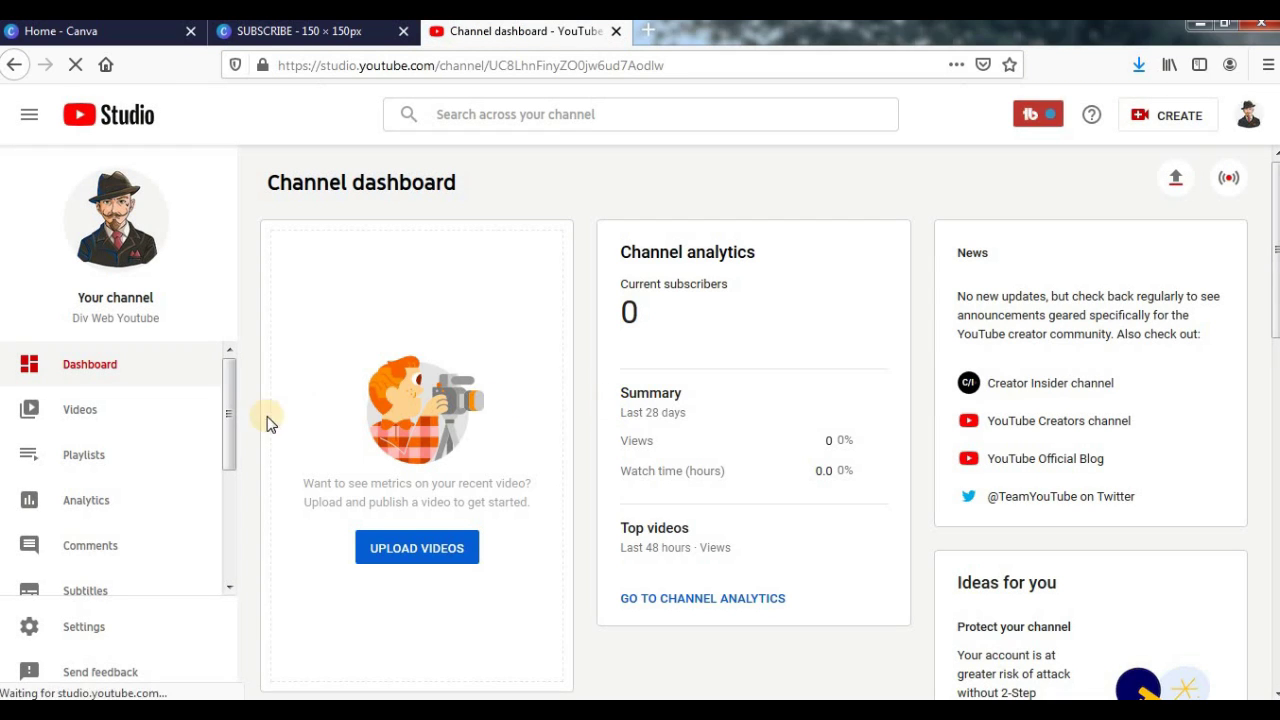
scroll(108, 517, "down", 3)
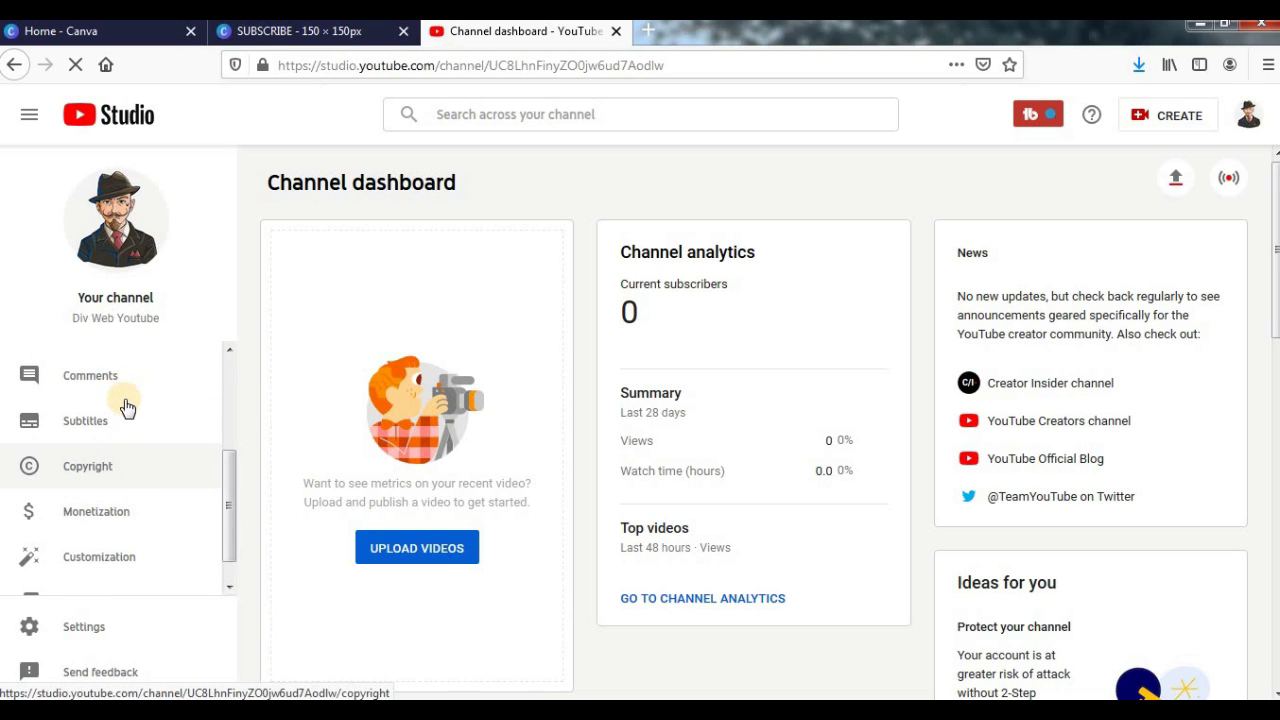
left_click(118, 565)
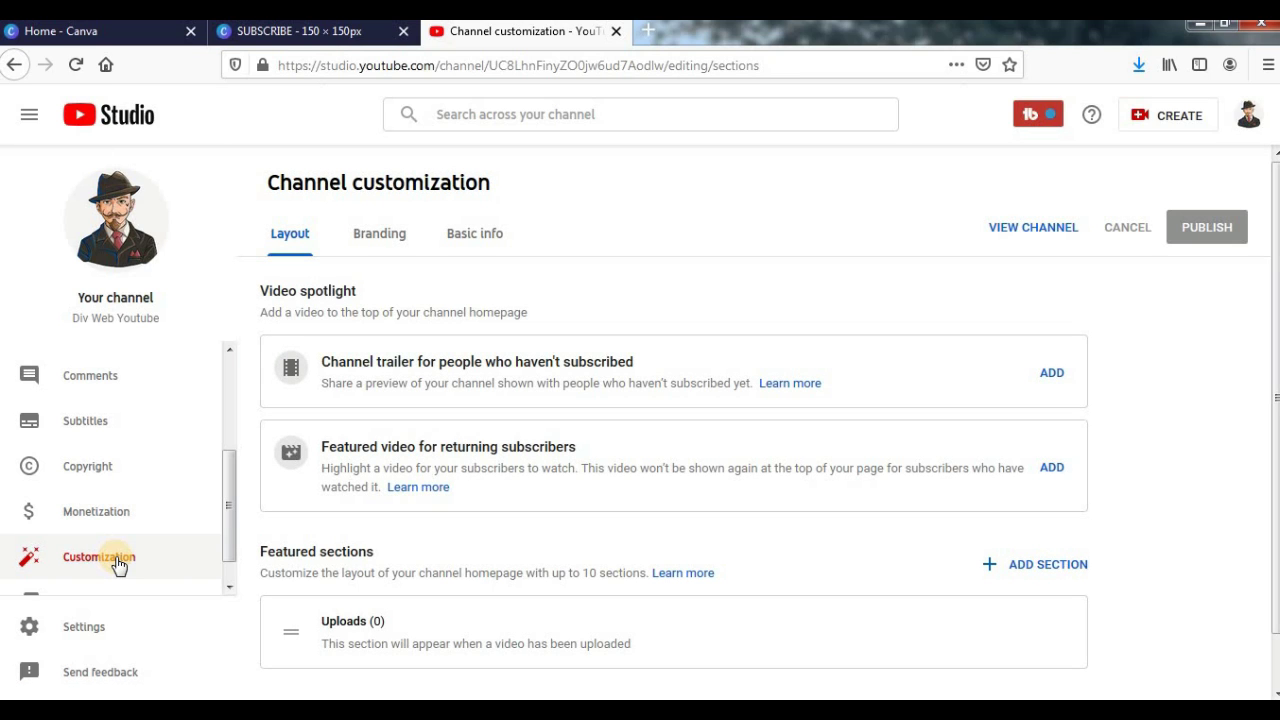
left_click(372, 238)
Remove the existing video watermark from the channel's branding
scroll(400, 330, "down", 2)
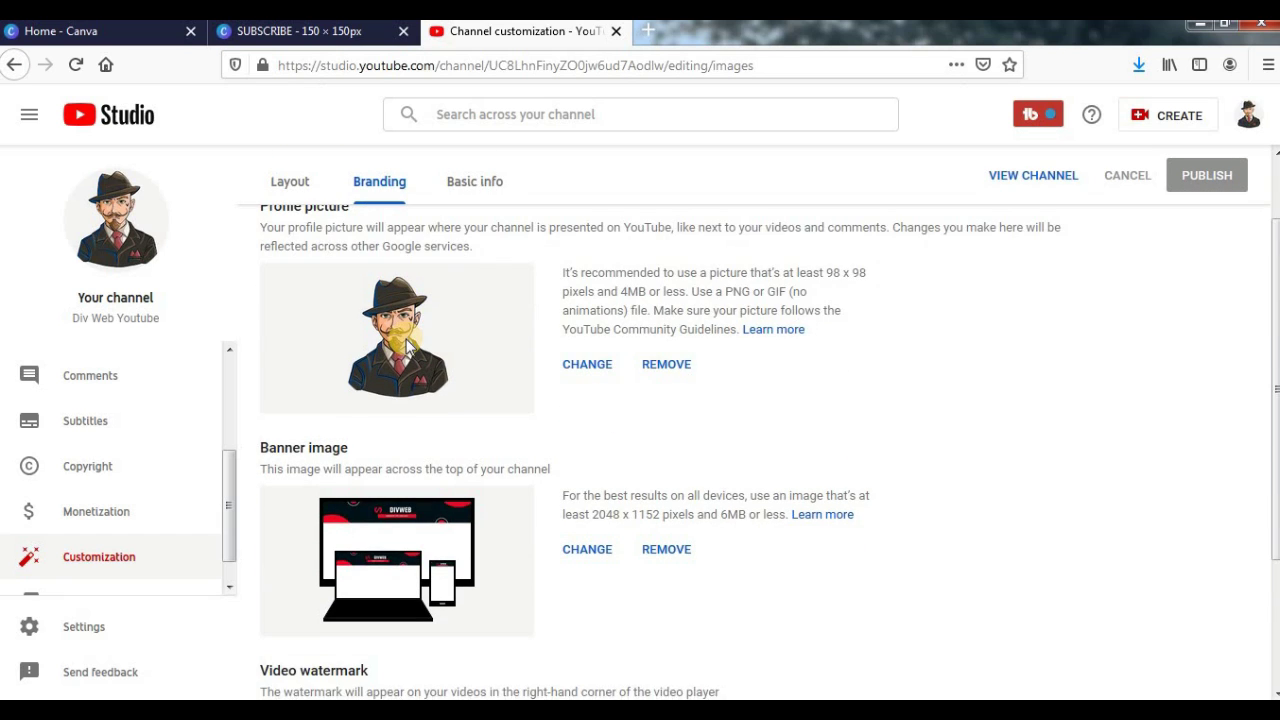
scroll(408, 343, "down", 1)
scroll(420, 350, "down", 1)
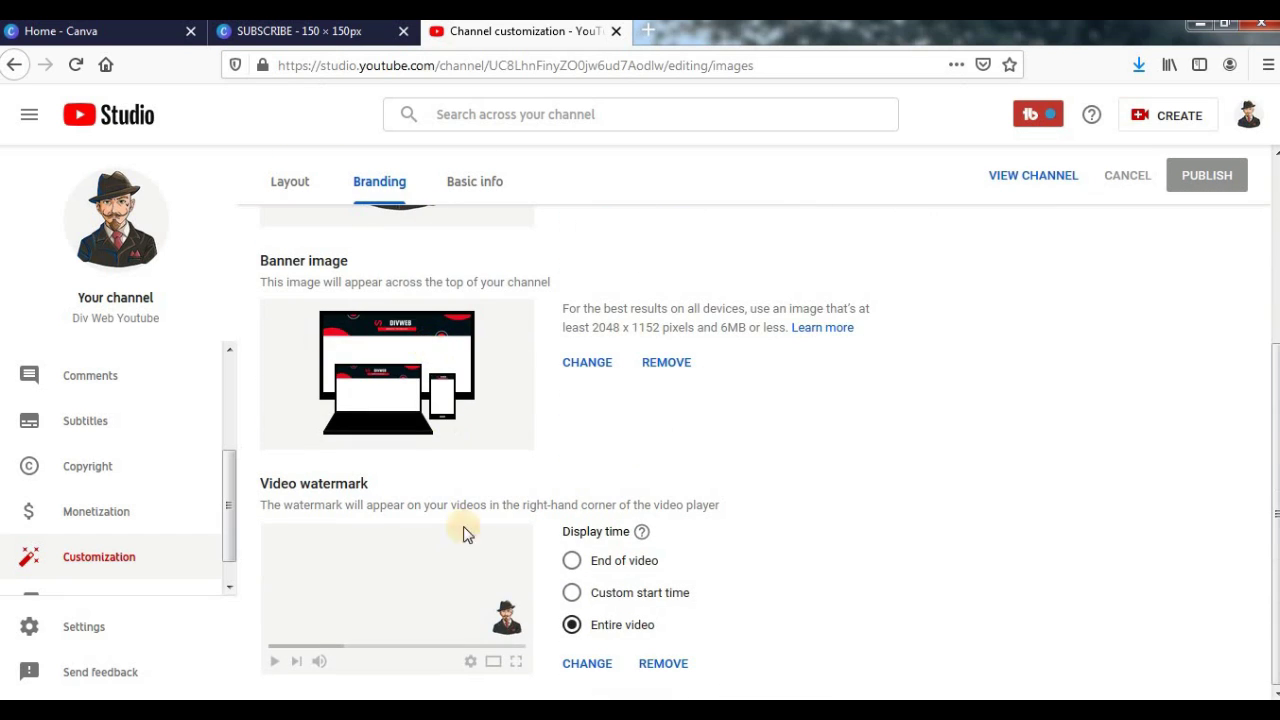
left_click(572, 594)
scroll(600, 630, "down", 1)
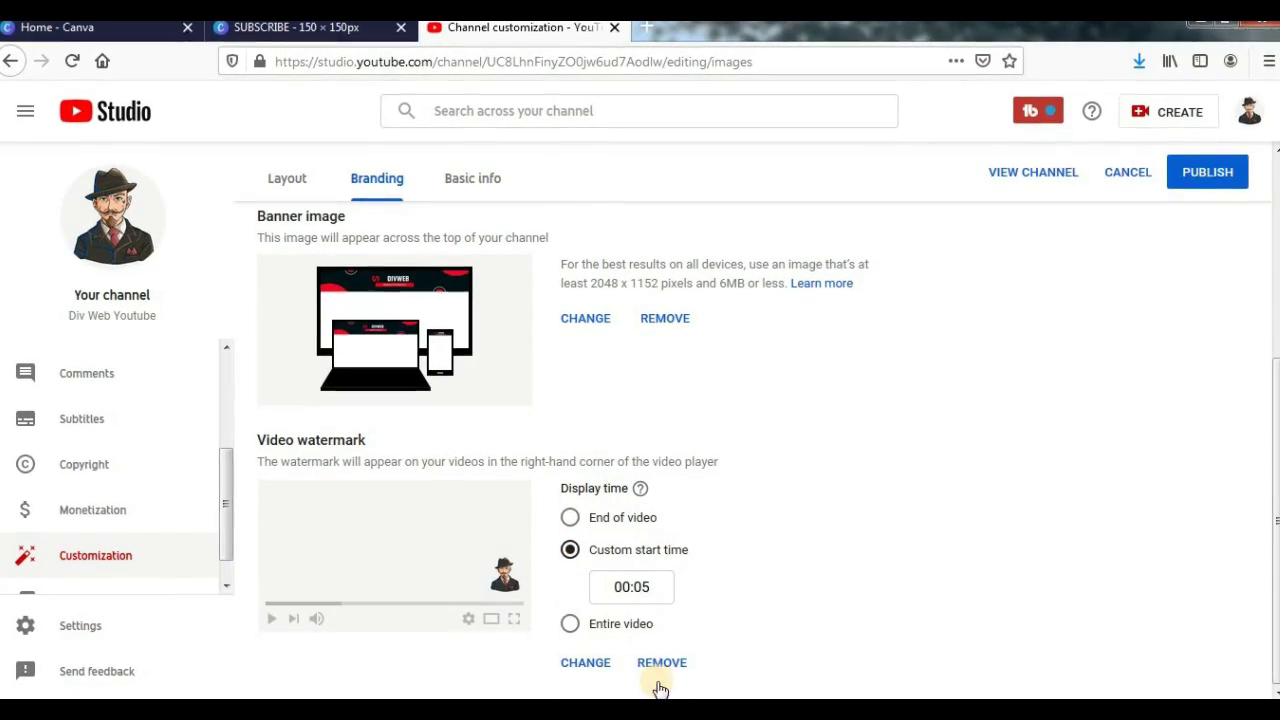
left_click(662, 662)
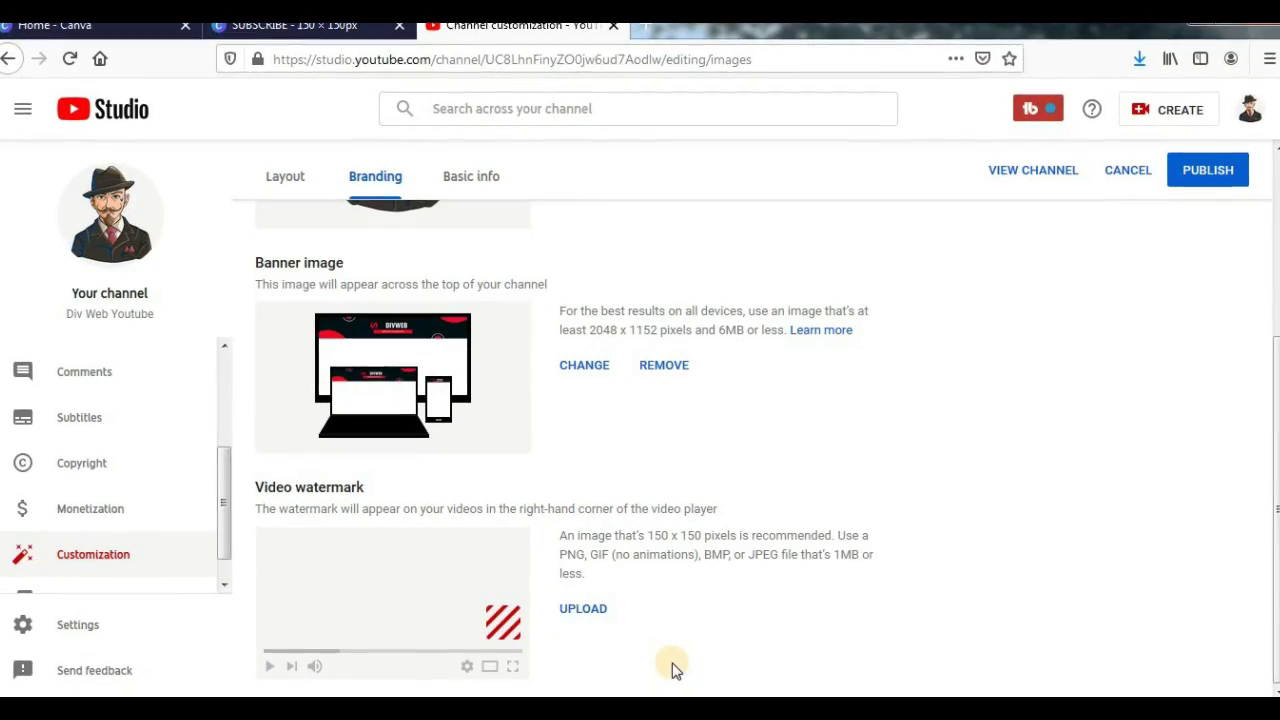
Upload the SUBSCRIBE PNG from the desktop as the video watermark and set its display time to a custom start of 00:05
left_click(577, 609)
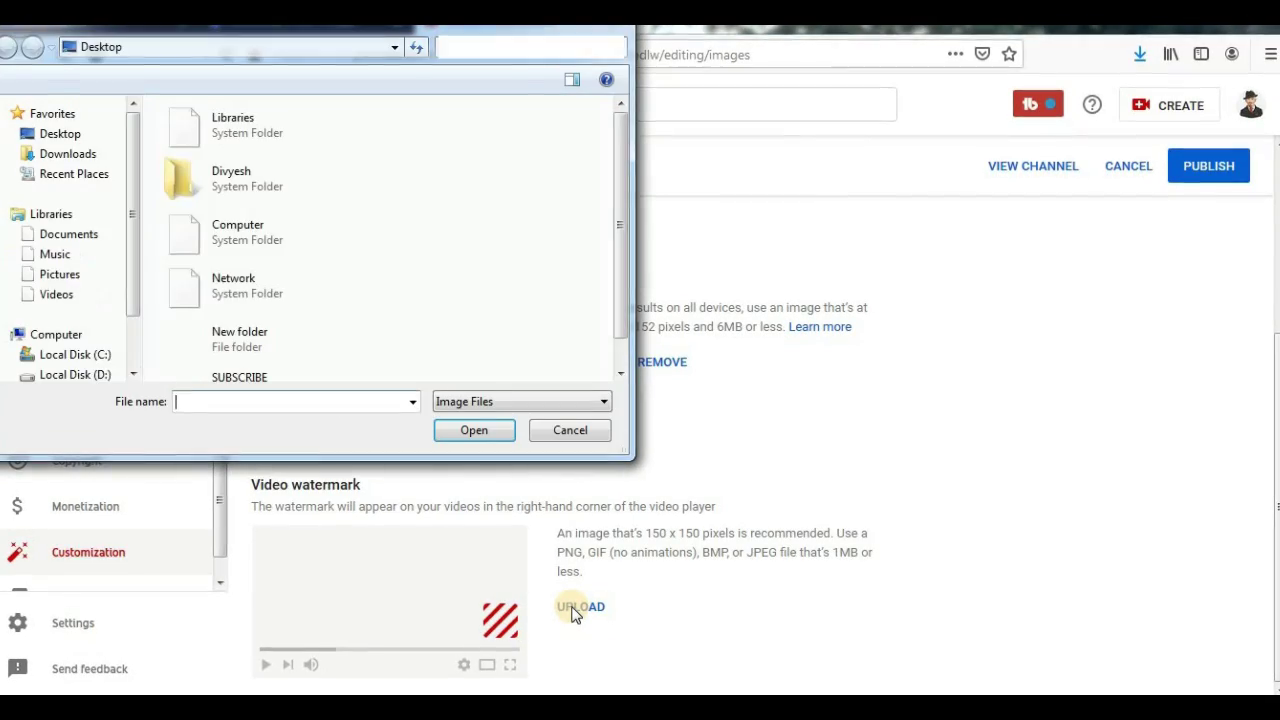
scroll(615, 200, "down", 1)
left_click(196, 362)
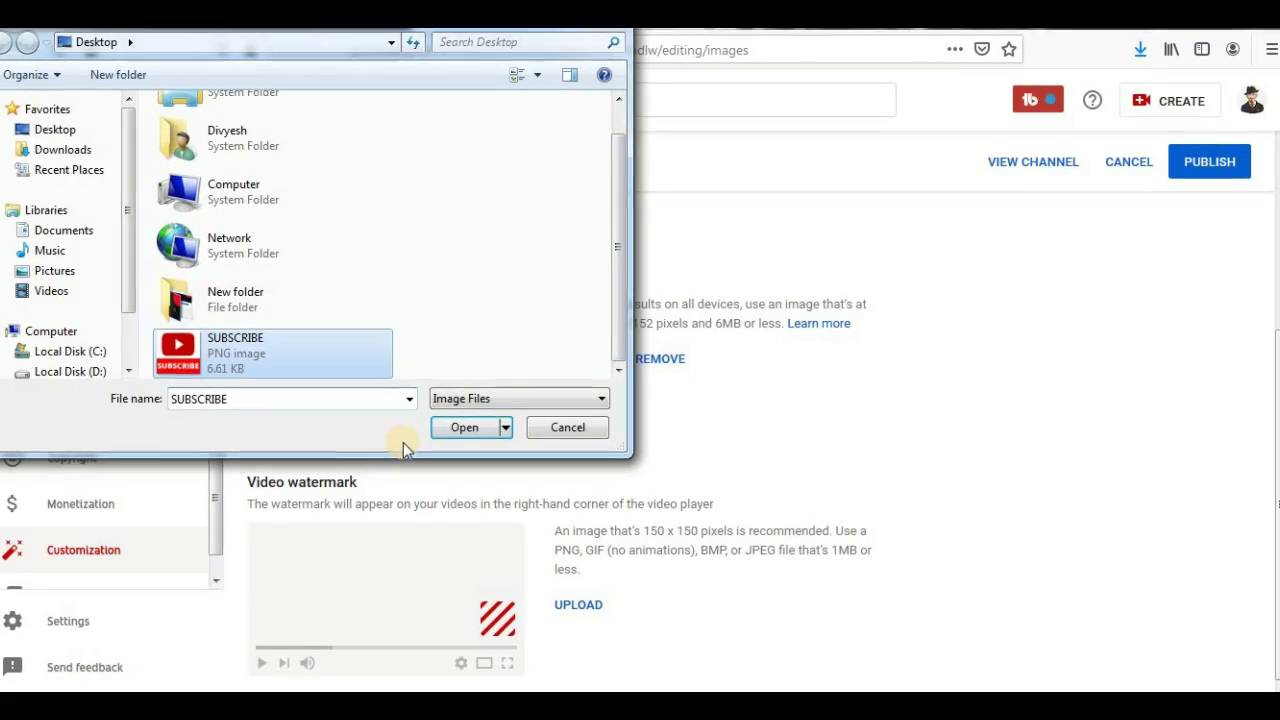
left_click(477, 445)
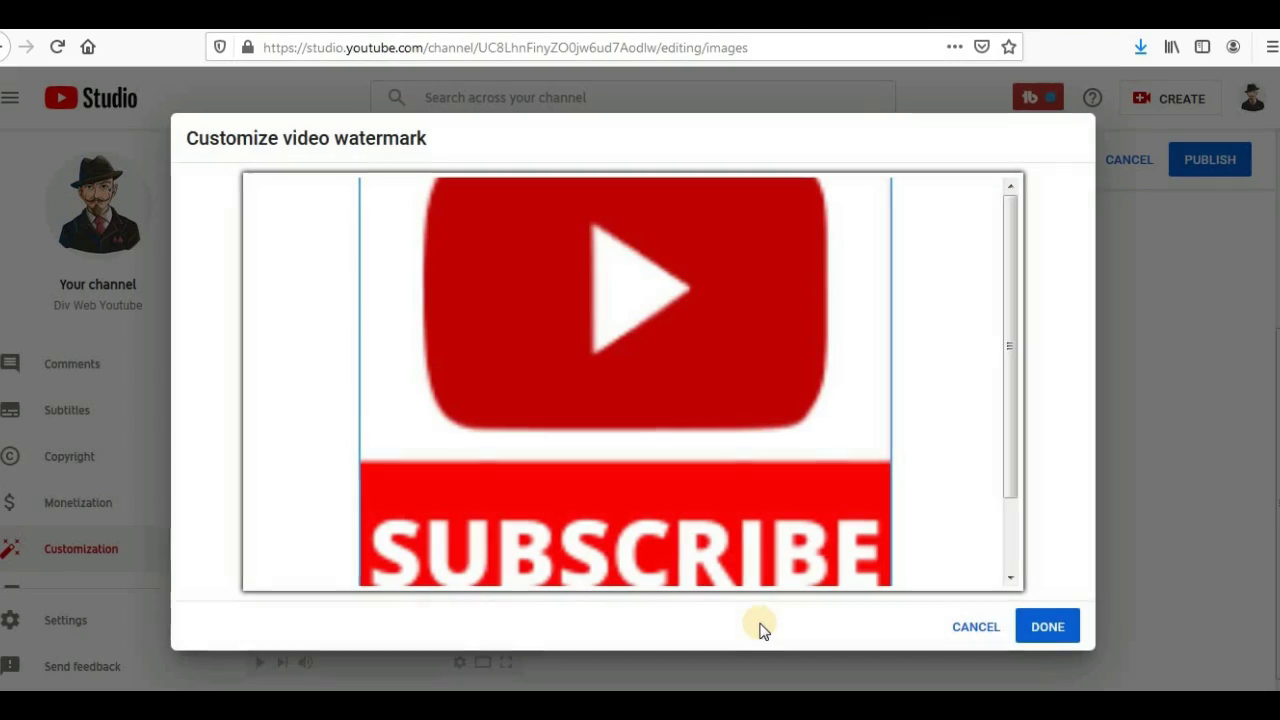
scroll(677, 440, "down", 1)
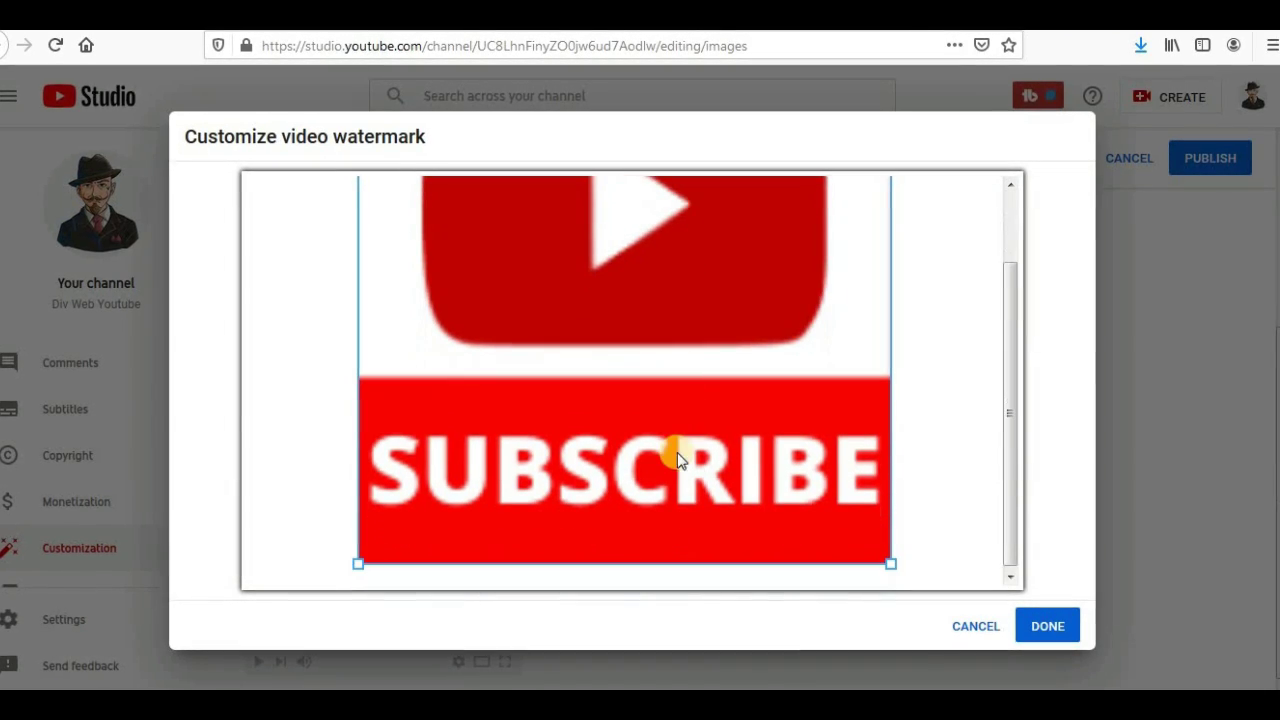
left_click(1050, 628)
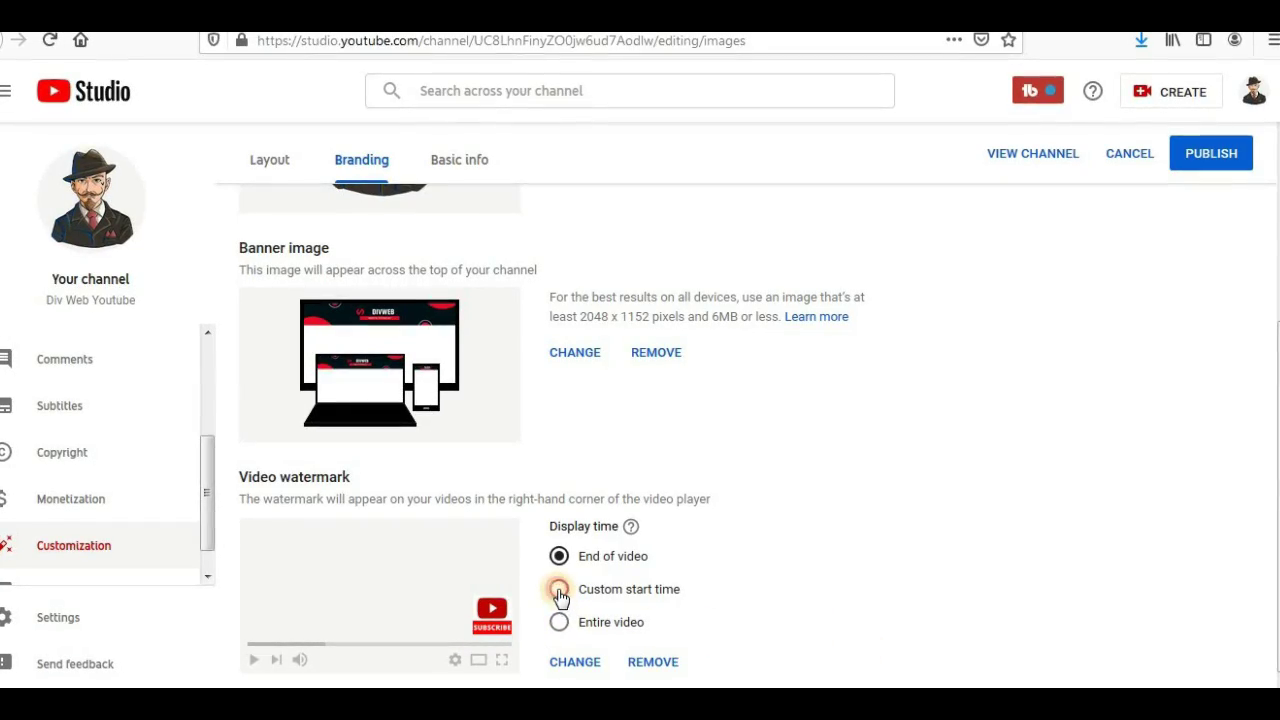
left_click(559, 589)
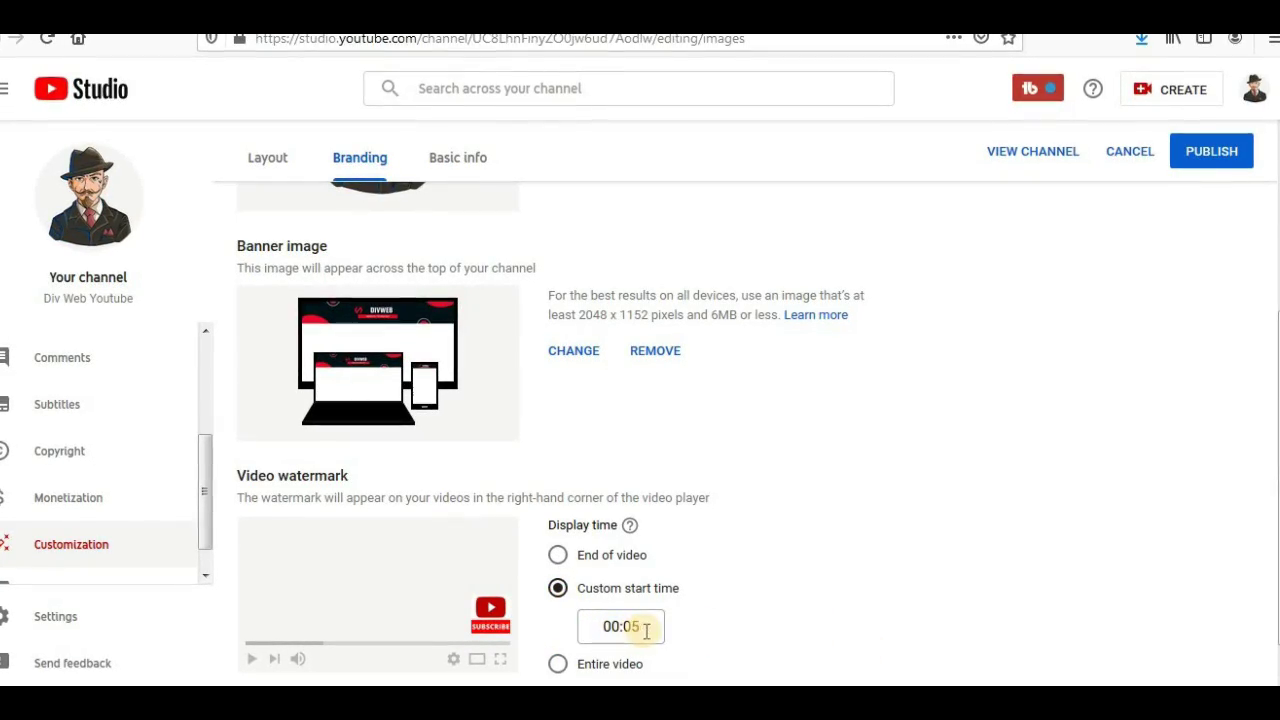
scroll(685, 633, "down", 1)
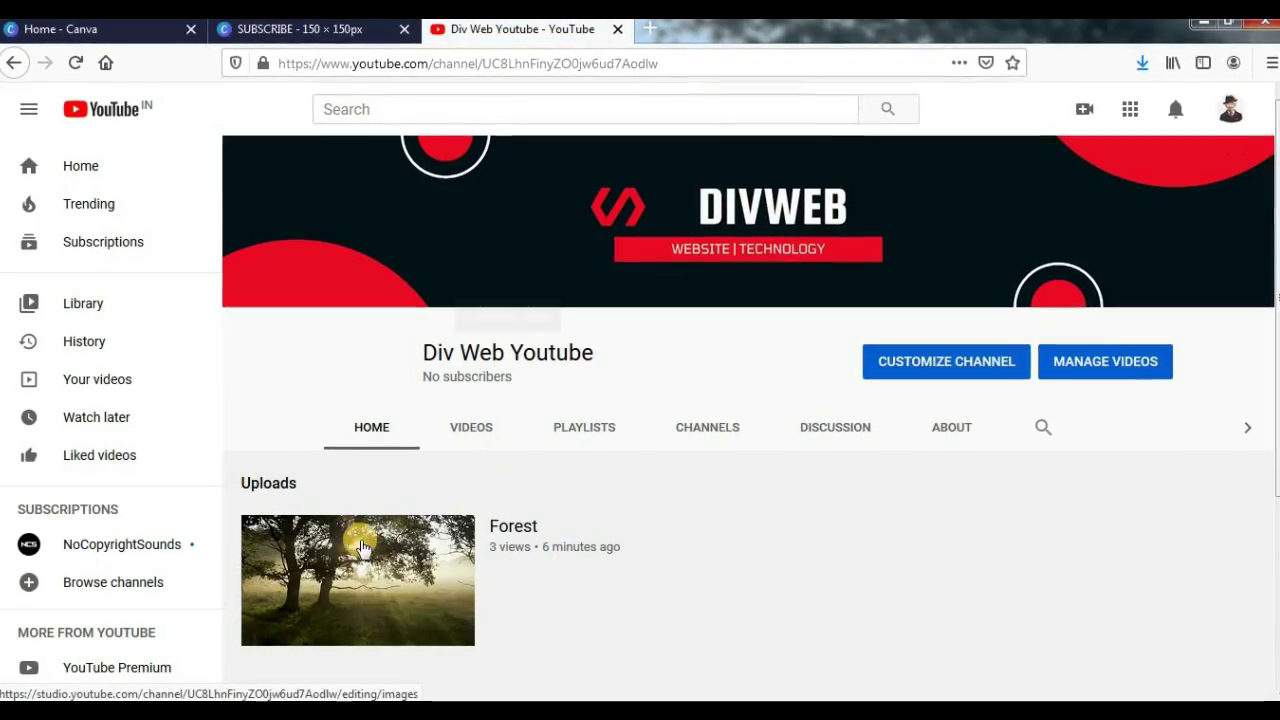
Play the Forest video from the channel page and check the Subscribe watermark in the player
left_click(358, 556)
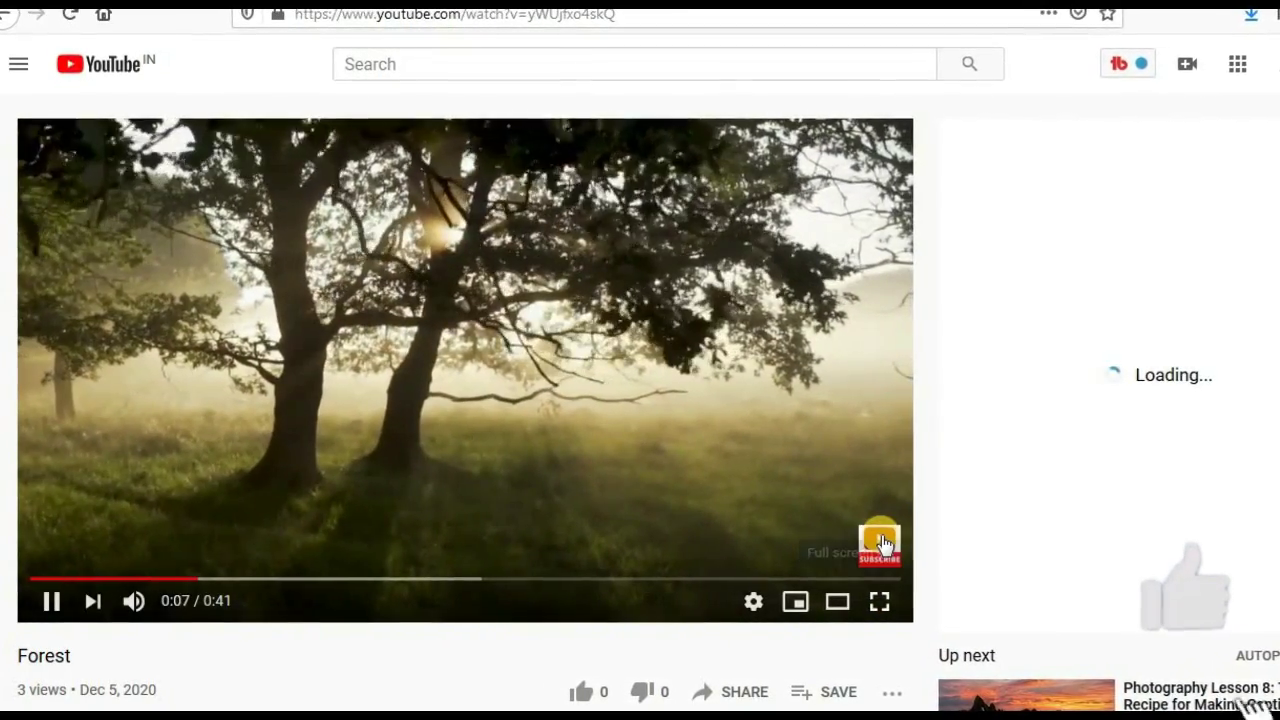
mouse_move(884, 545)
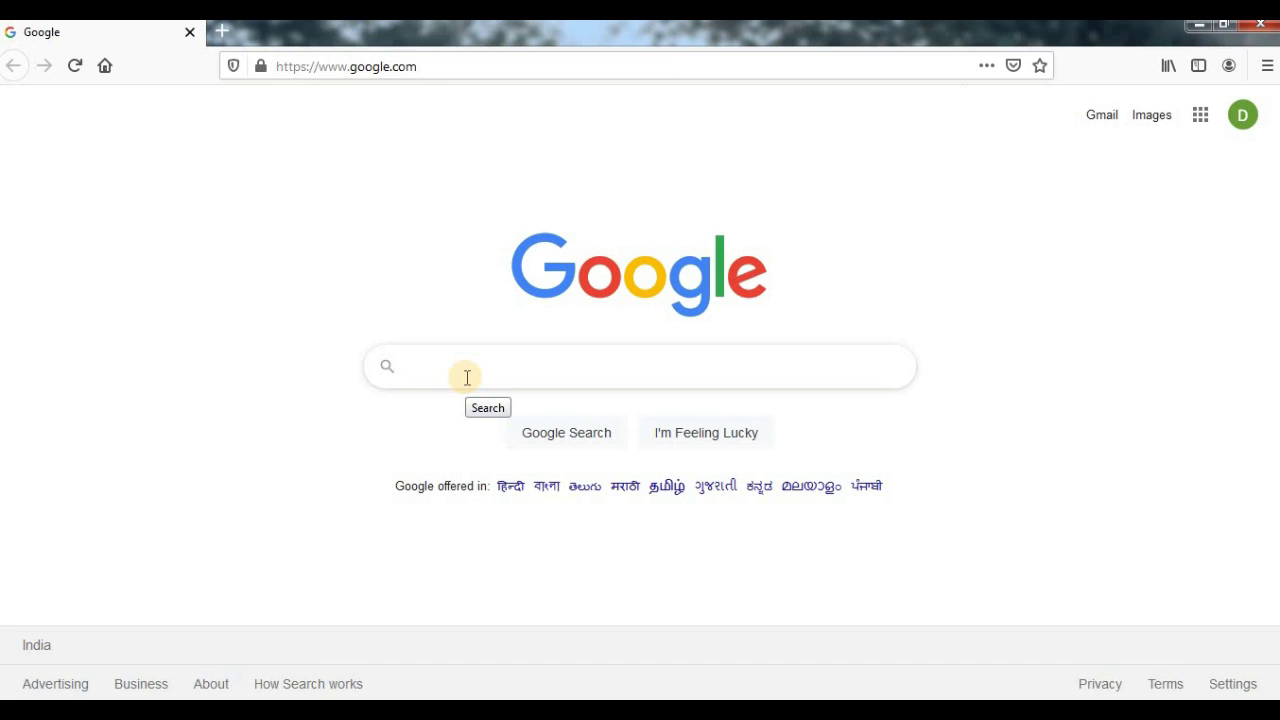
Find YouTube through a Google search for "youtube" and search it for the creator's channel by name
type("outube")
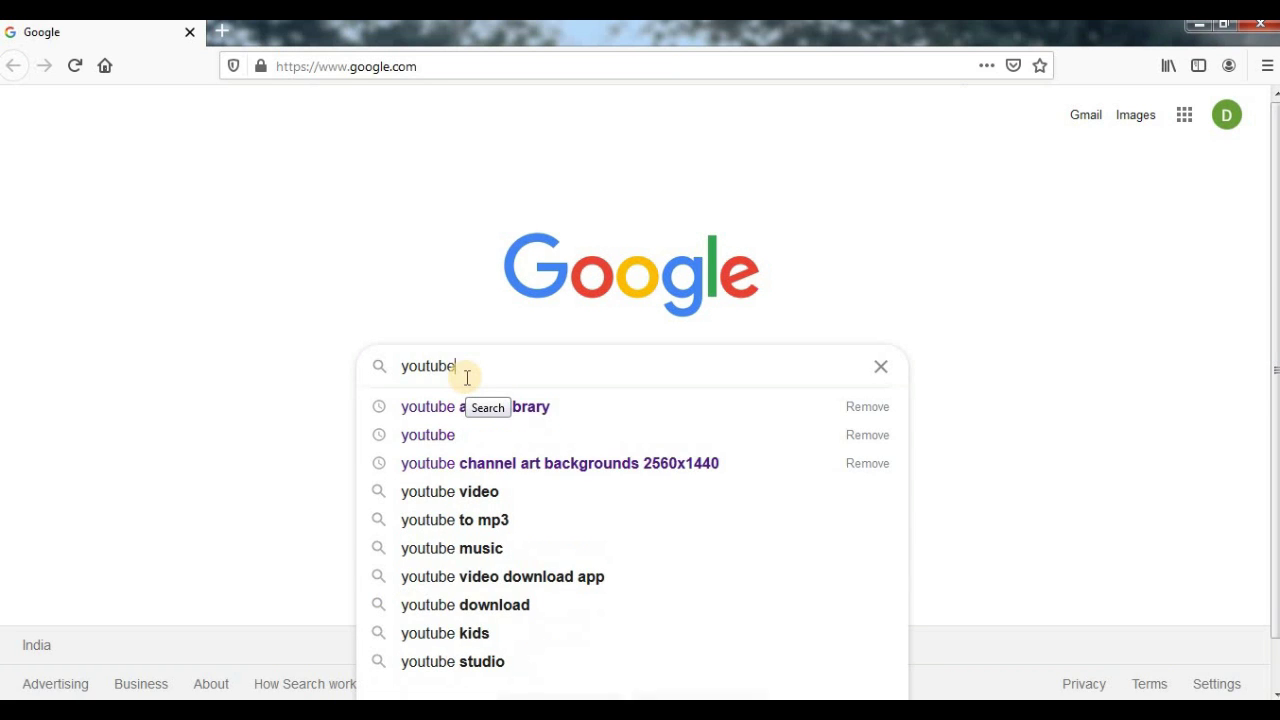
key("Return")
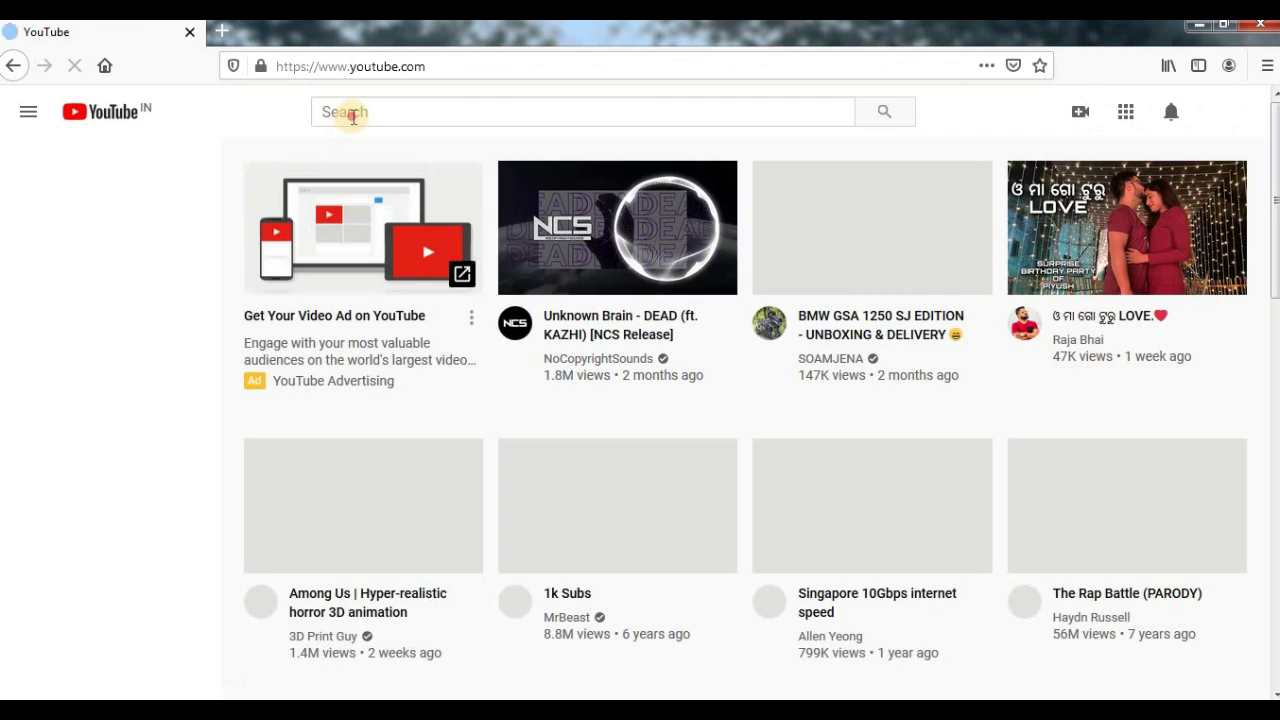
left_click(343, 120)
type("divyesh ")
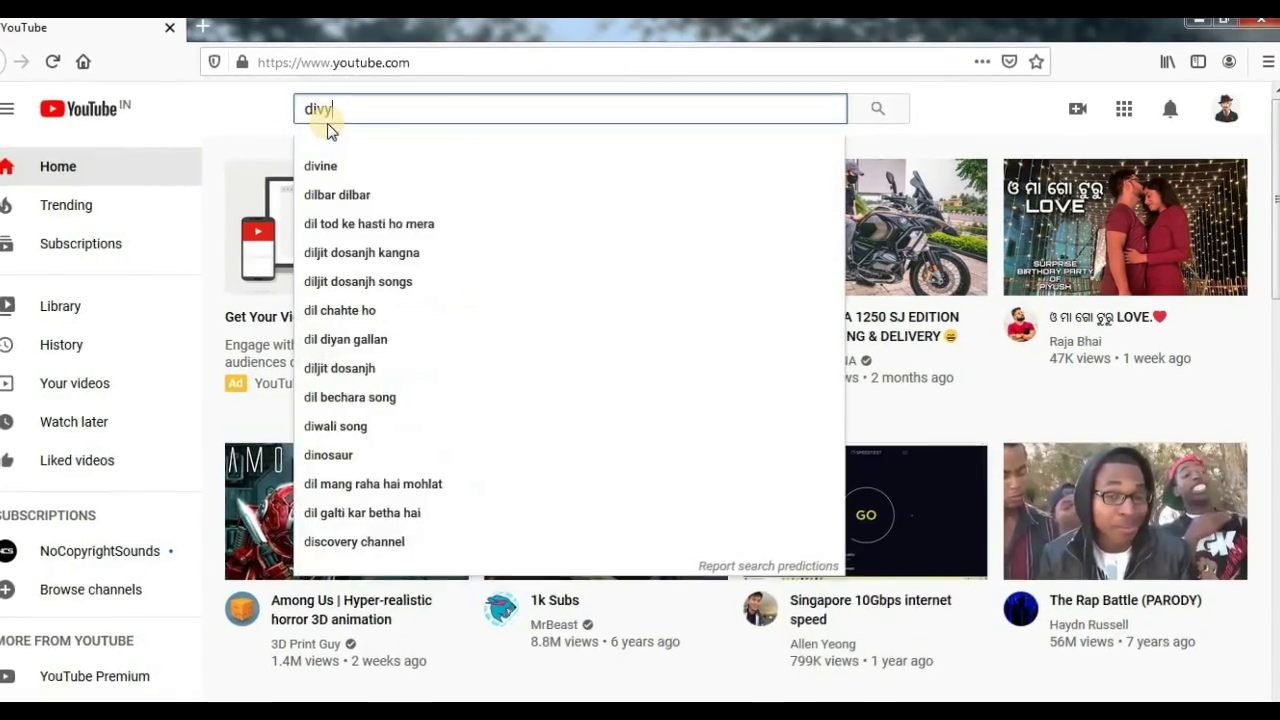
type("panchal")
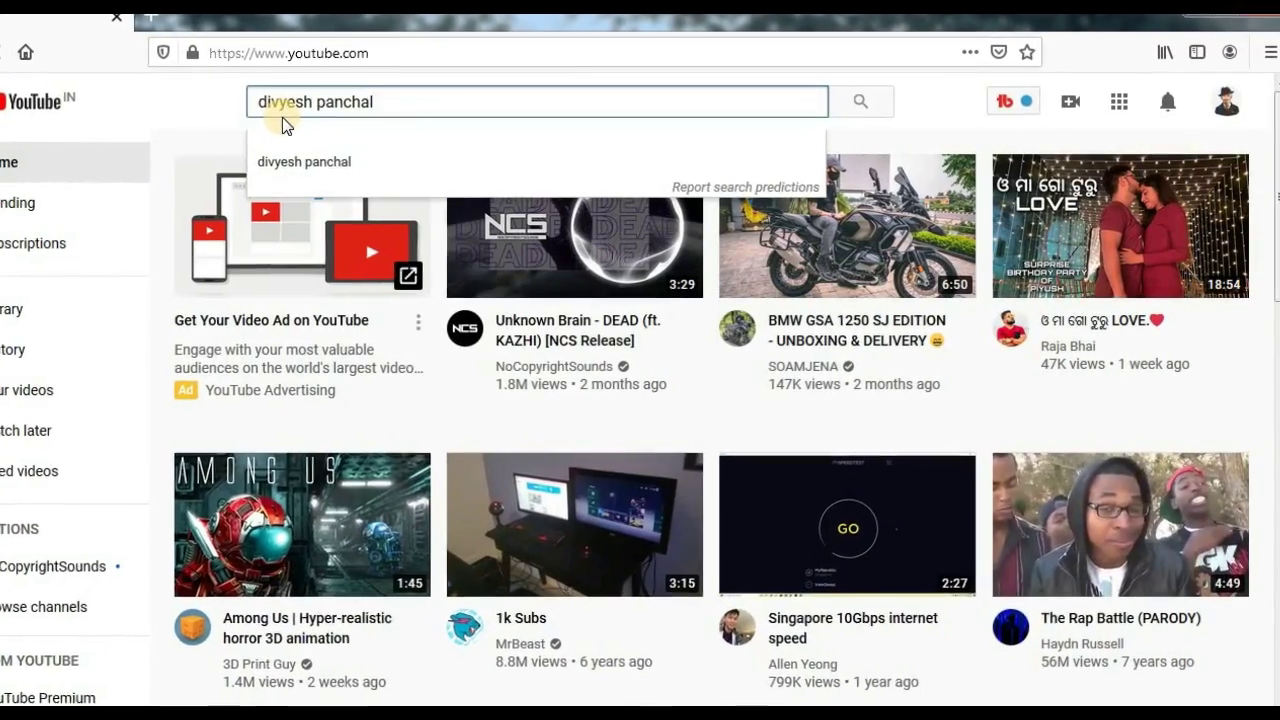
key("Return")
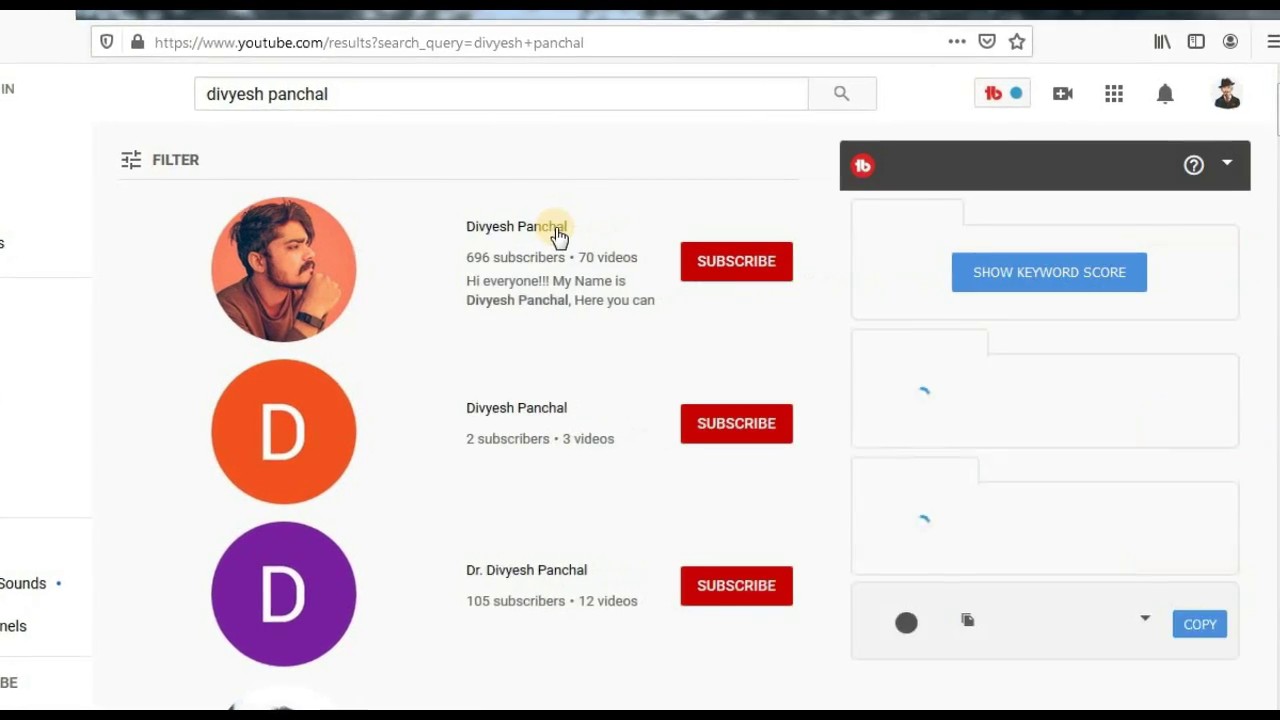
Open the creator's channel from the search results and play its video "How To Create A YouTube Channel | 2020 Beginner's Guide"
left_click(561, 227)
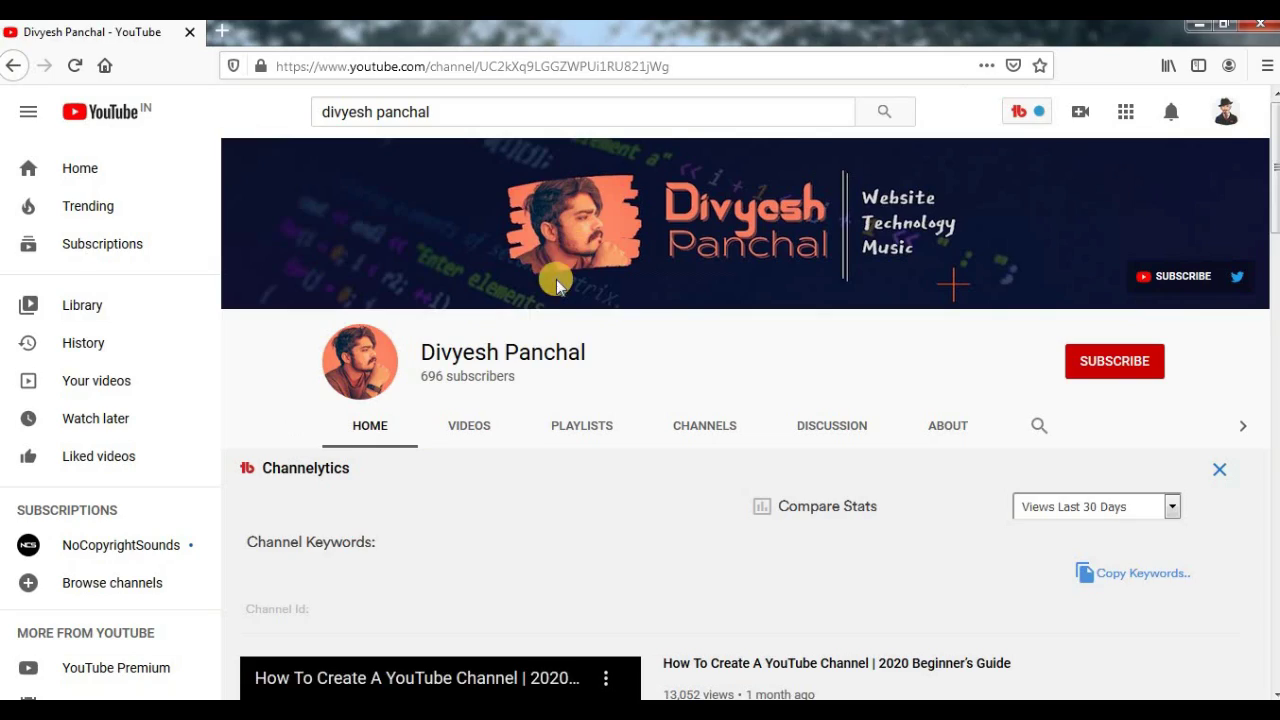
scroll(553, 289, "down", 3)
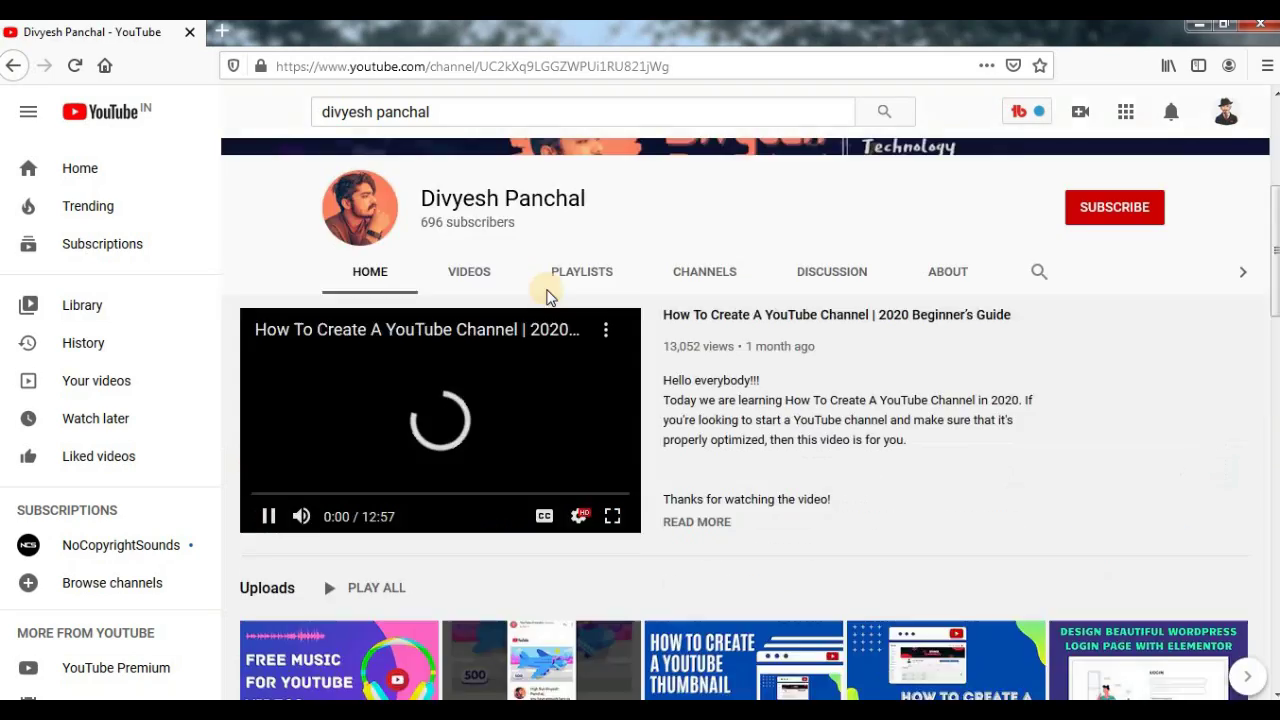
scroll(609, 389, "down", 3)
scroll(611, 390, "down", 3)
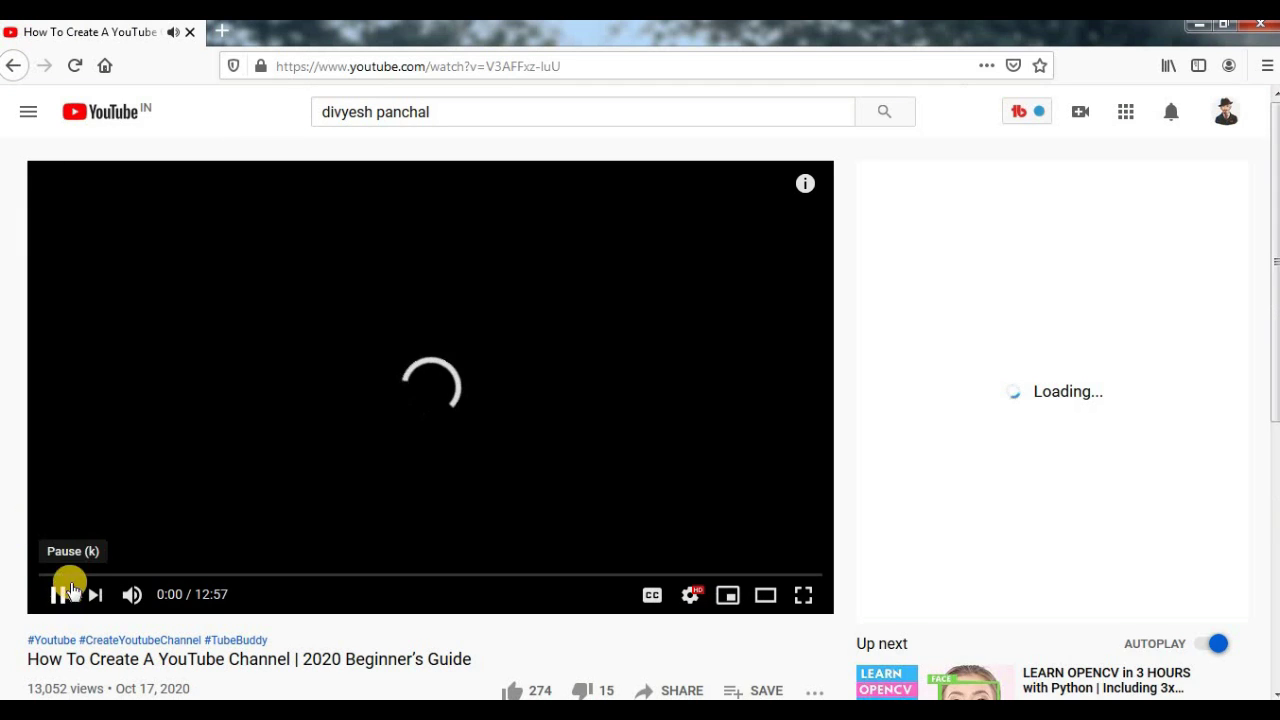
Expand the video's description and open its Subscribe Now link
scroll(80, 560, "down", 3)
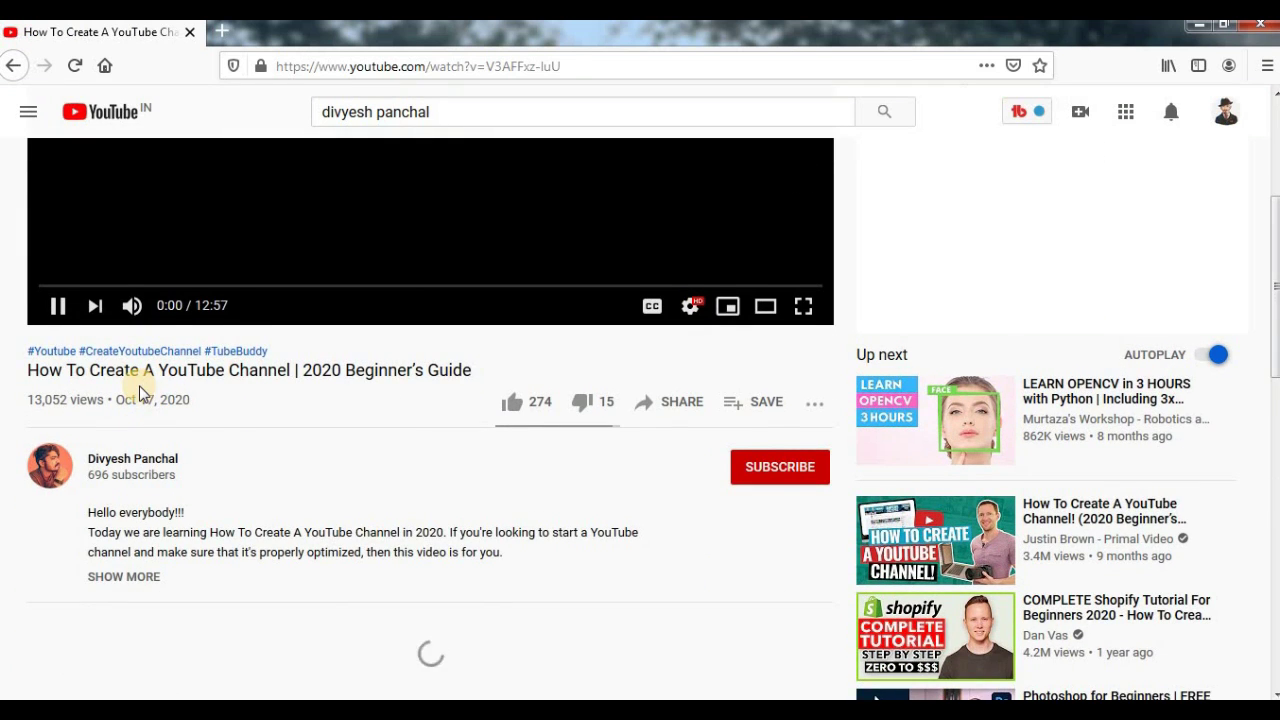
scroll(140, 393, "down", 2)
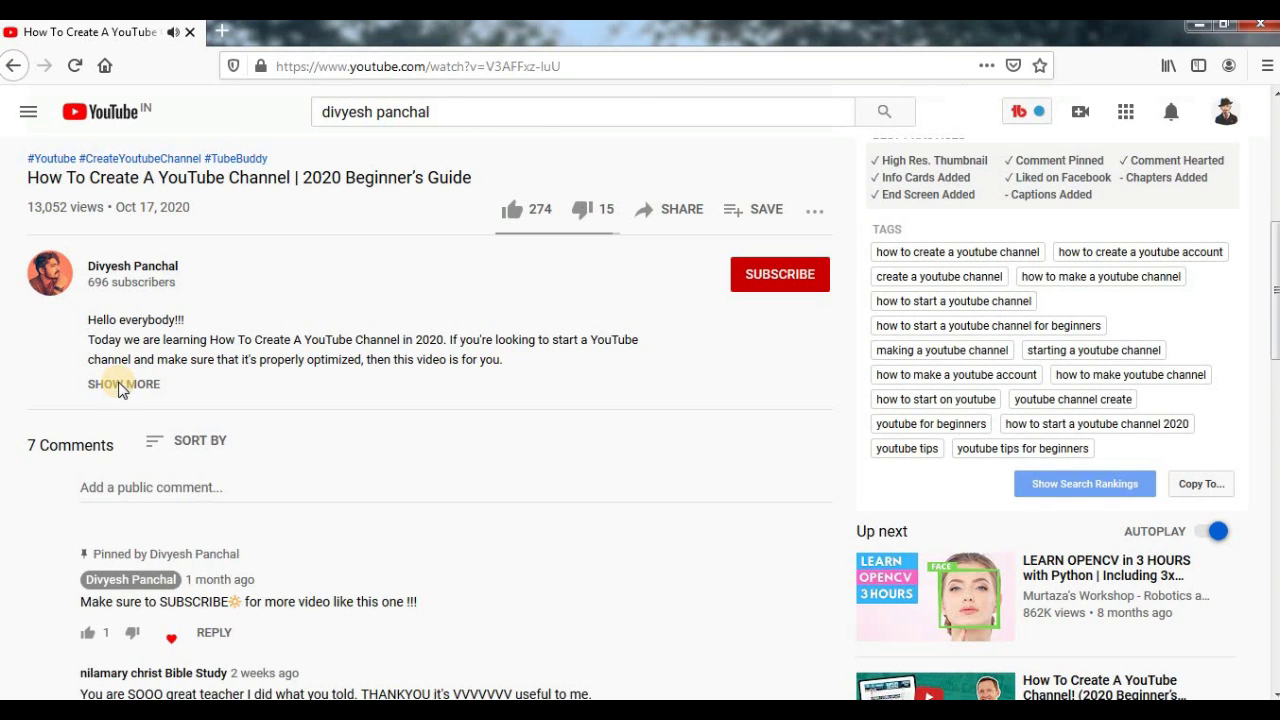
left_click(118, 386)
scroll(128, 392, "down", 1)
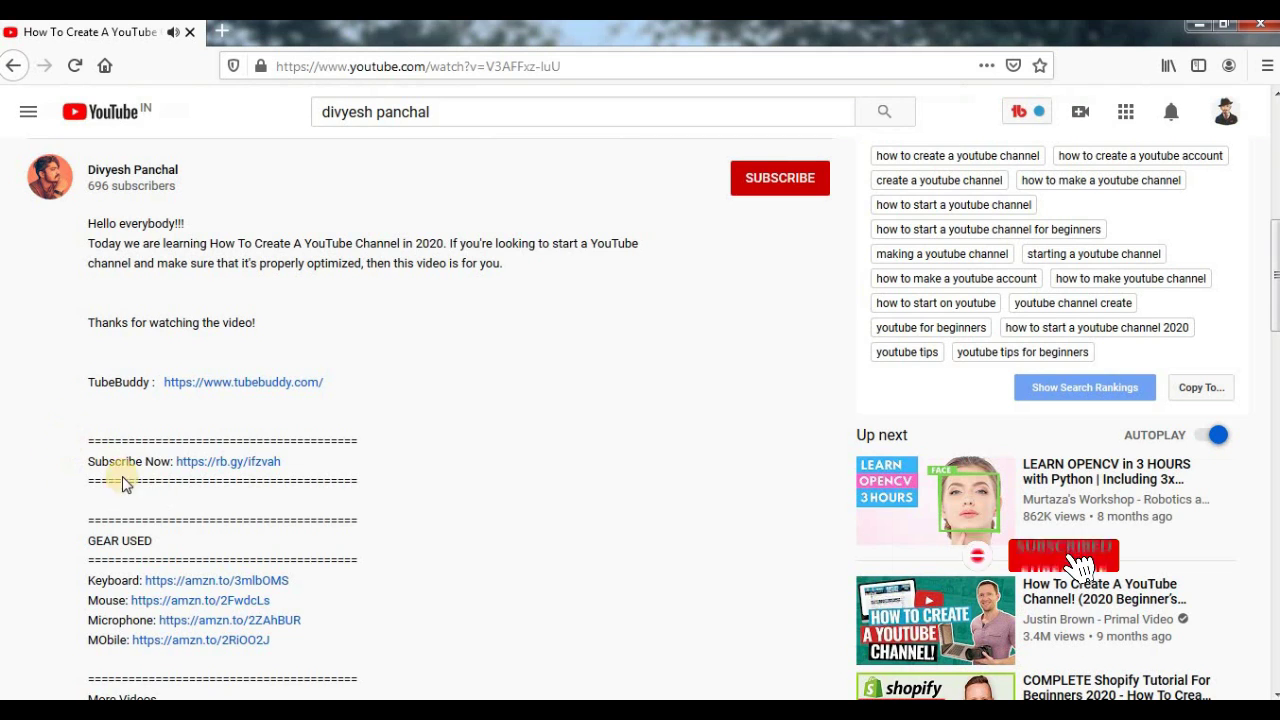
left_click(216, 464)
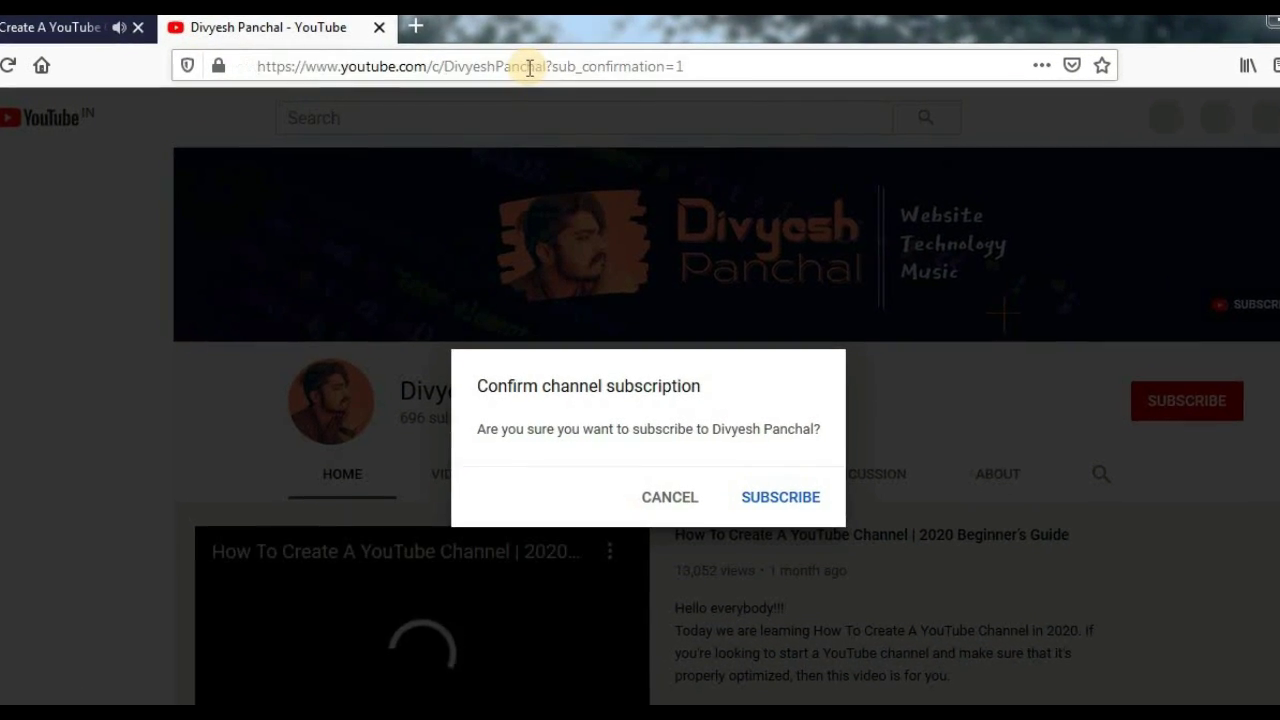
Copy ?sub_confirmation=1 from the end of the channel's address, paste it into a new Notepad document and minimize that window
left_click_drag(548, 66, 697, 88)
key("ctrl+c")
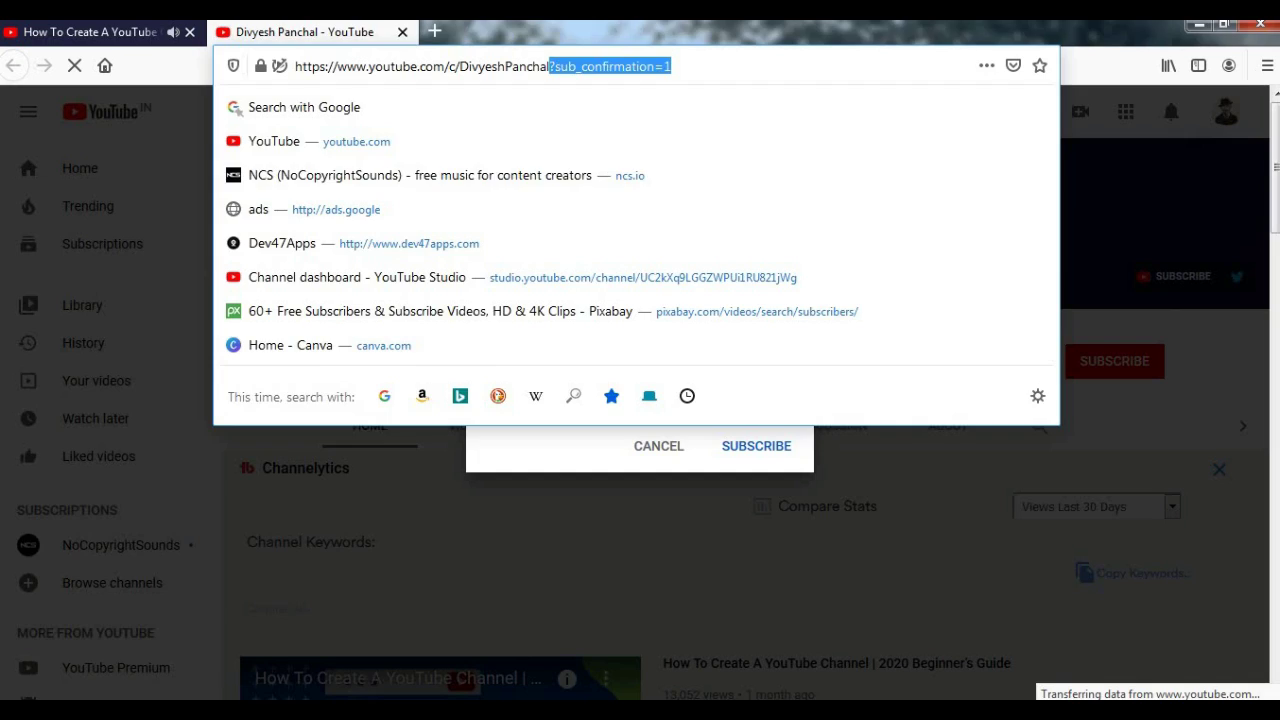
key("super")
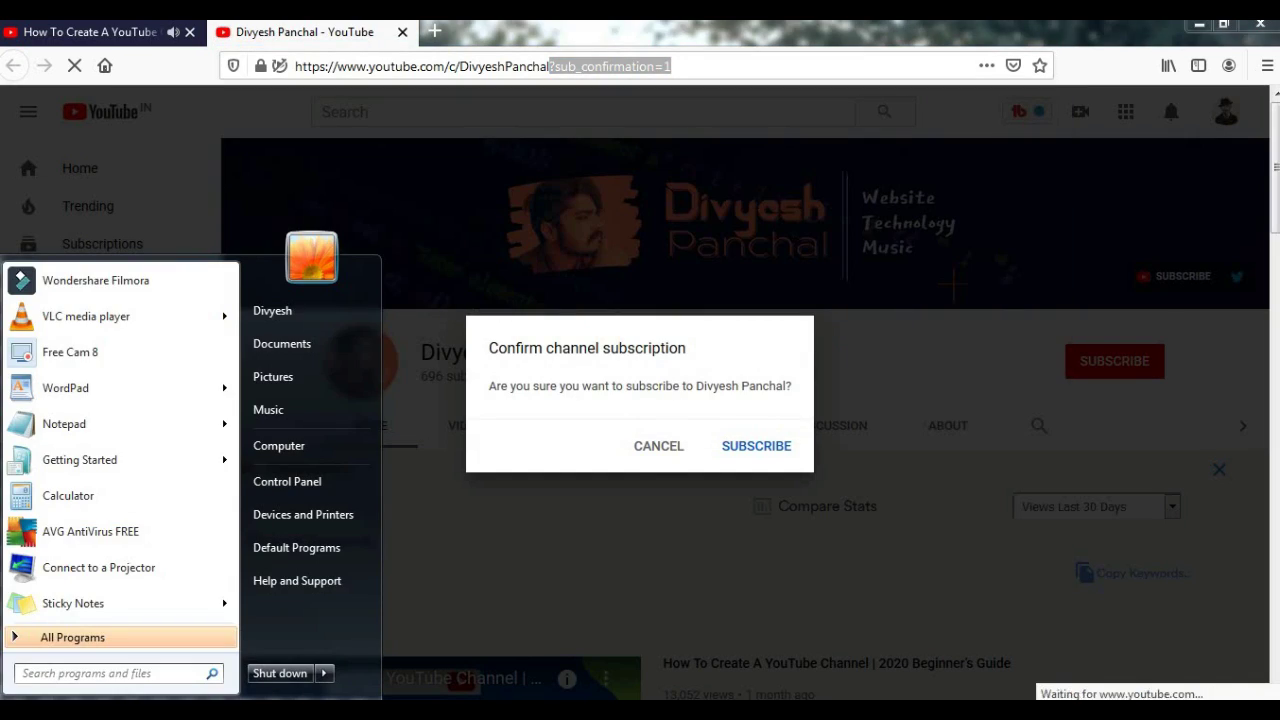
type("note")
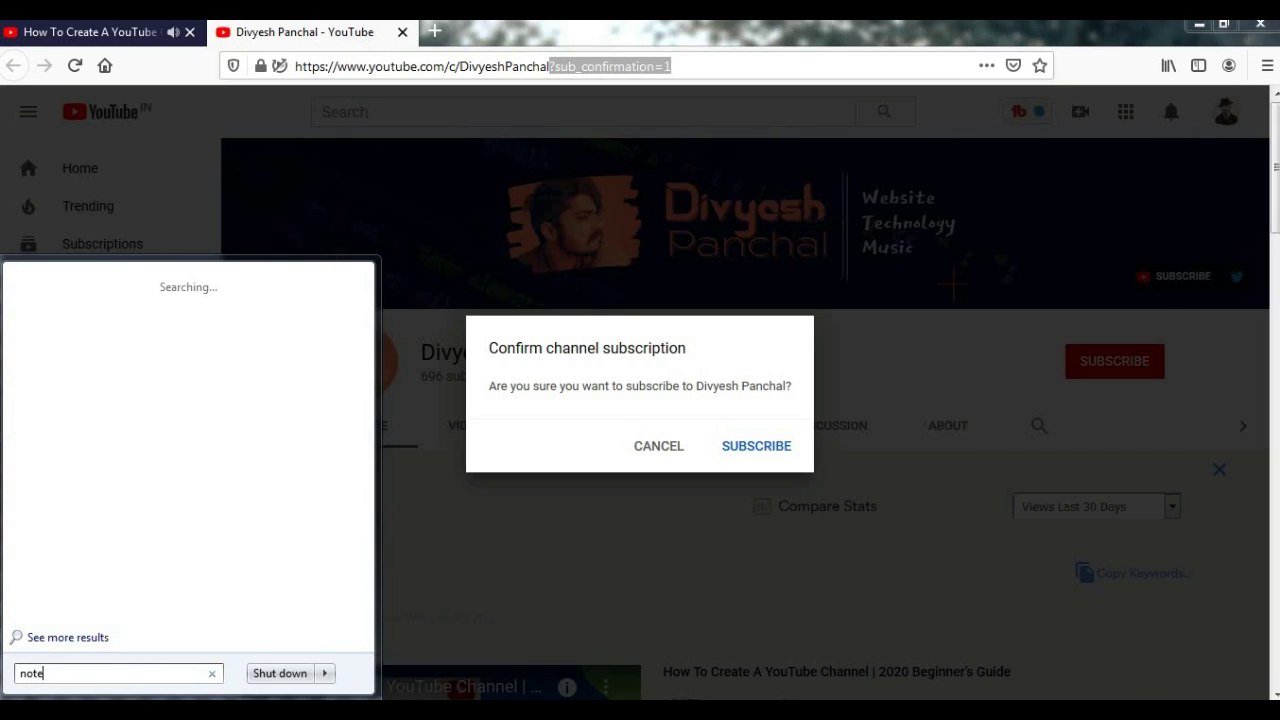
type("pad")
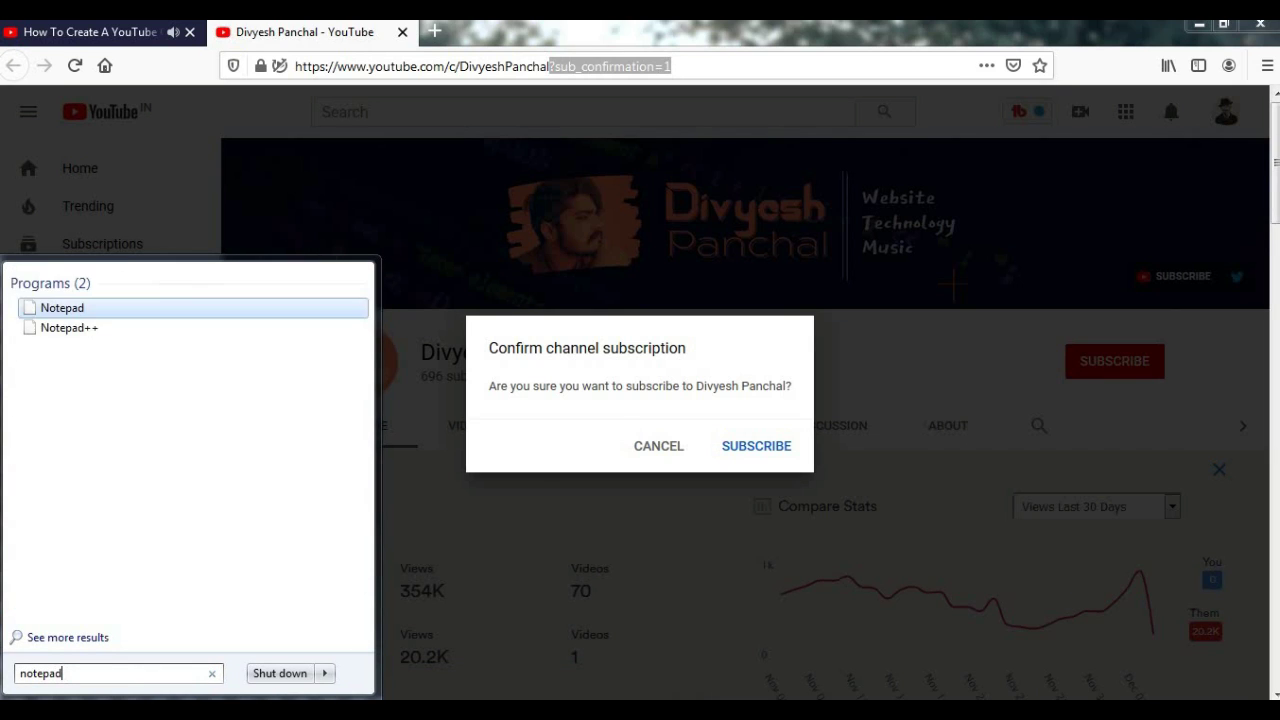
key("Return")
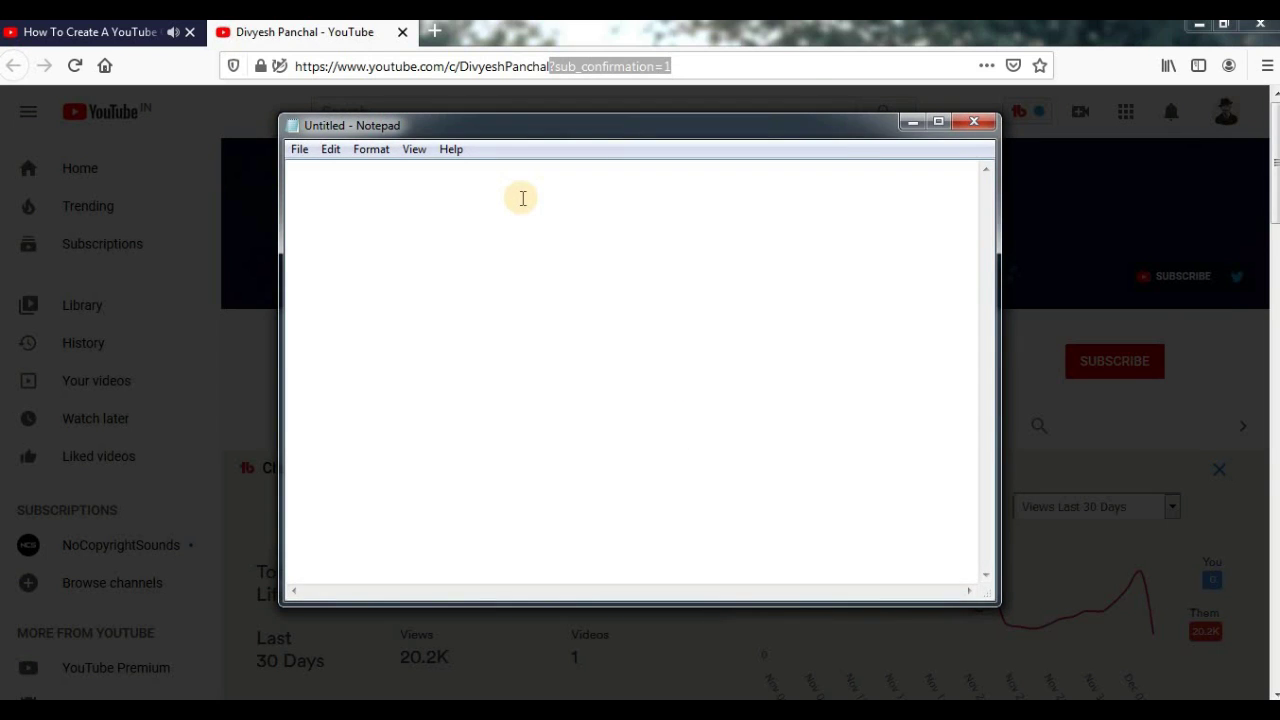
key("ctrl+v")
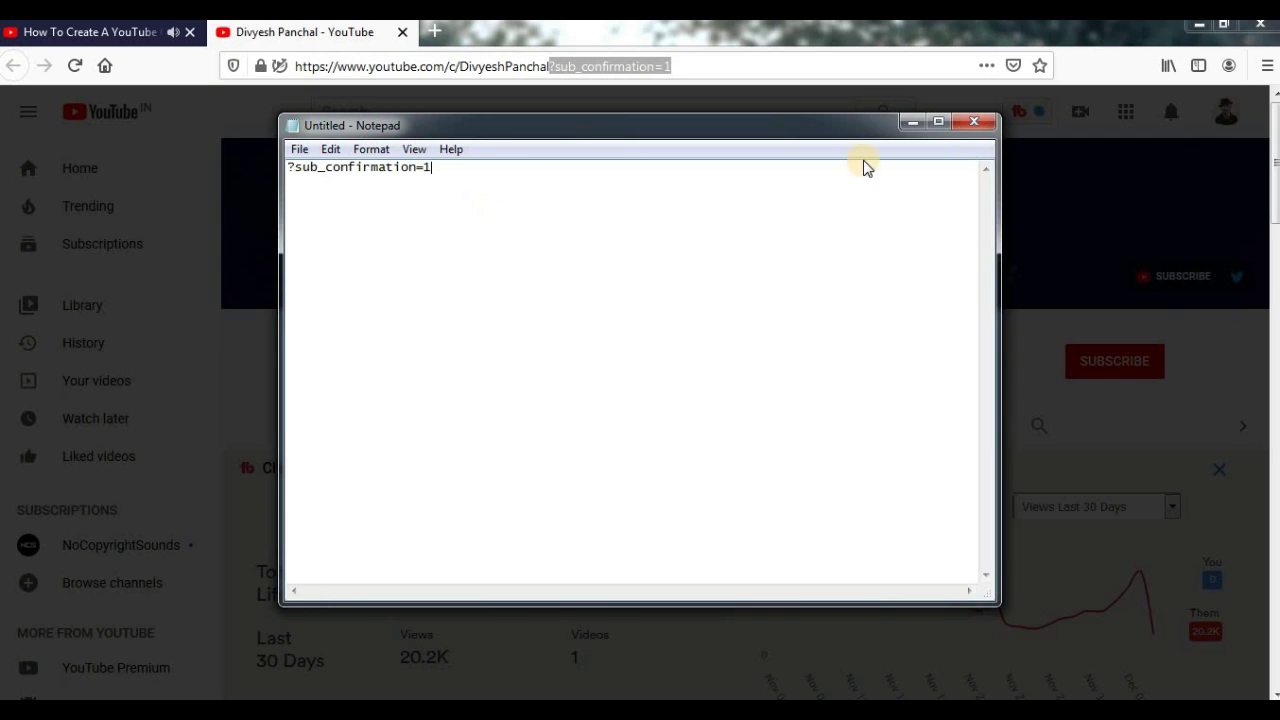
left_click(912, 121)
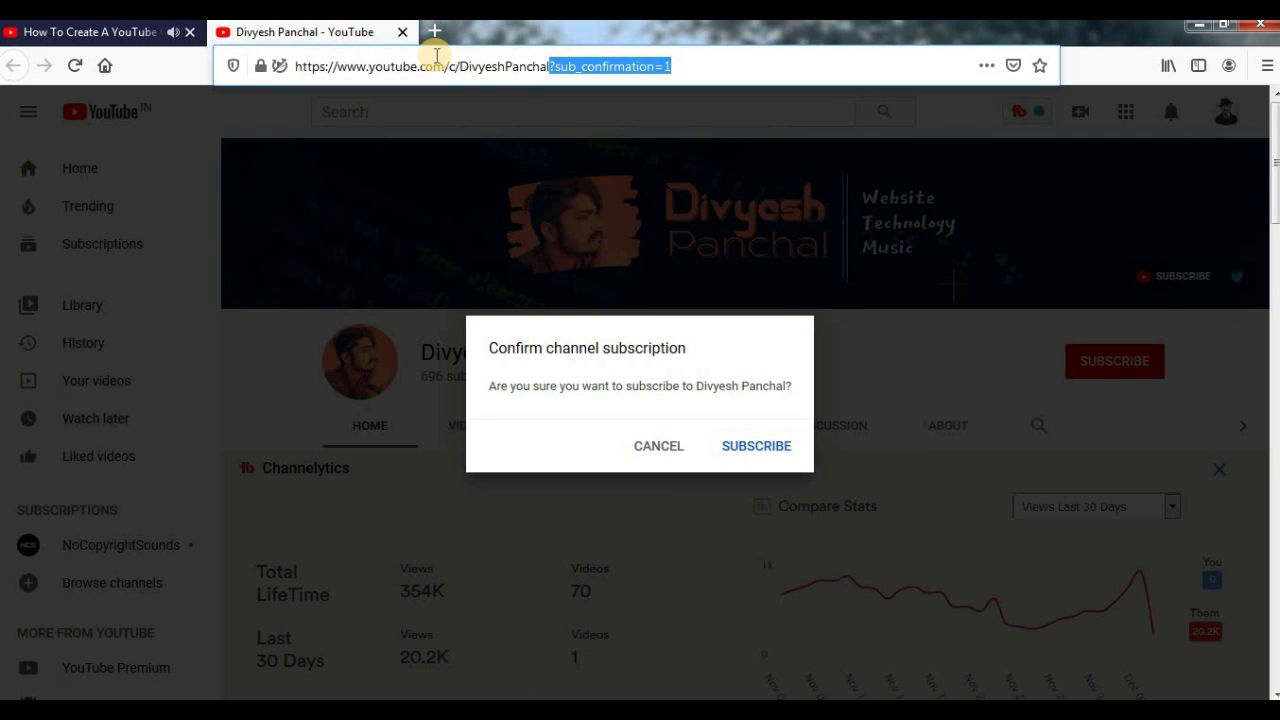
Confirm the subscription to the creator's channel and pause the "How To Create A YouTube Channel" video
left_click(757, 446)
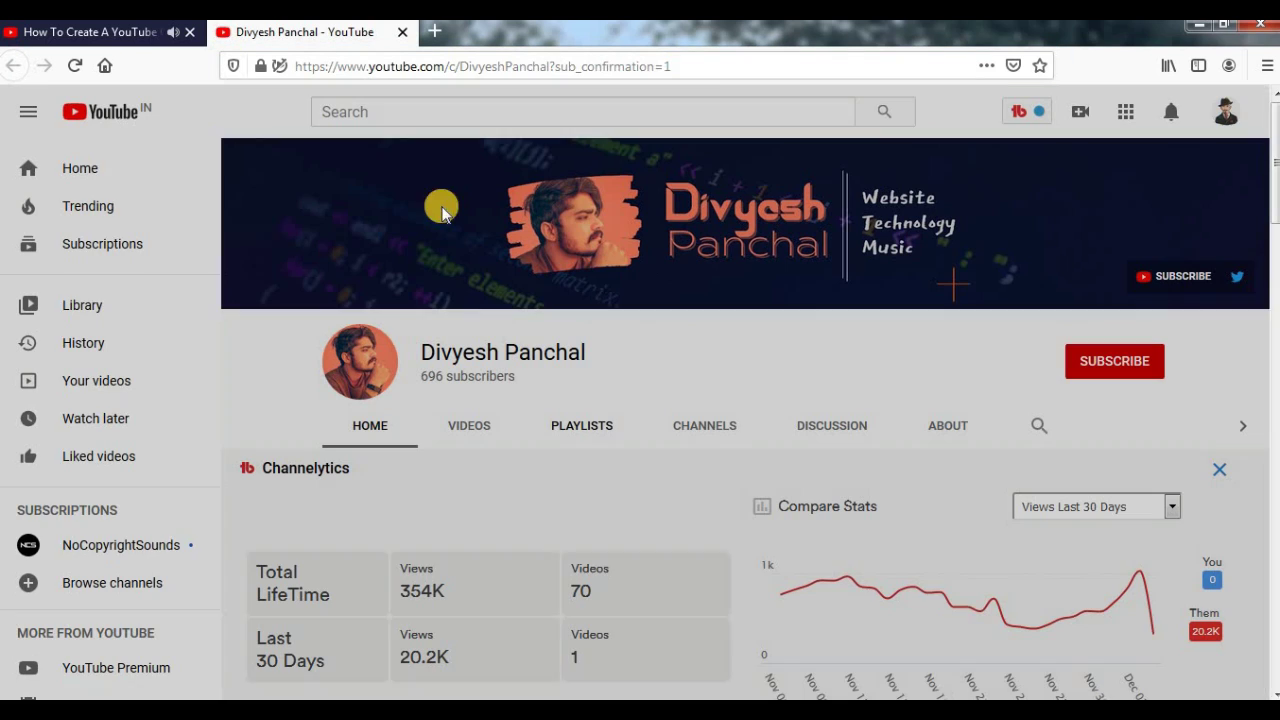
left_click(128, 31)
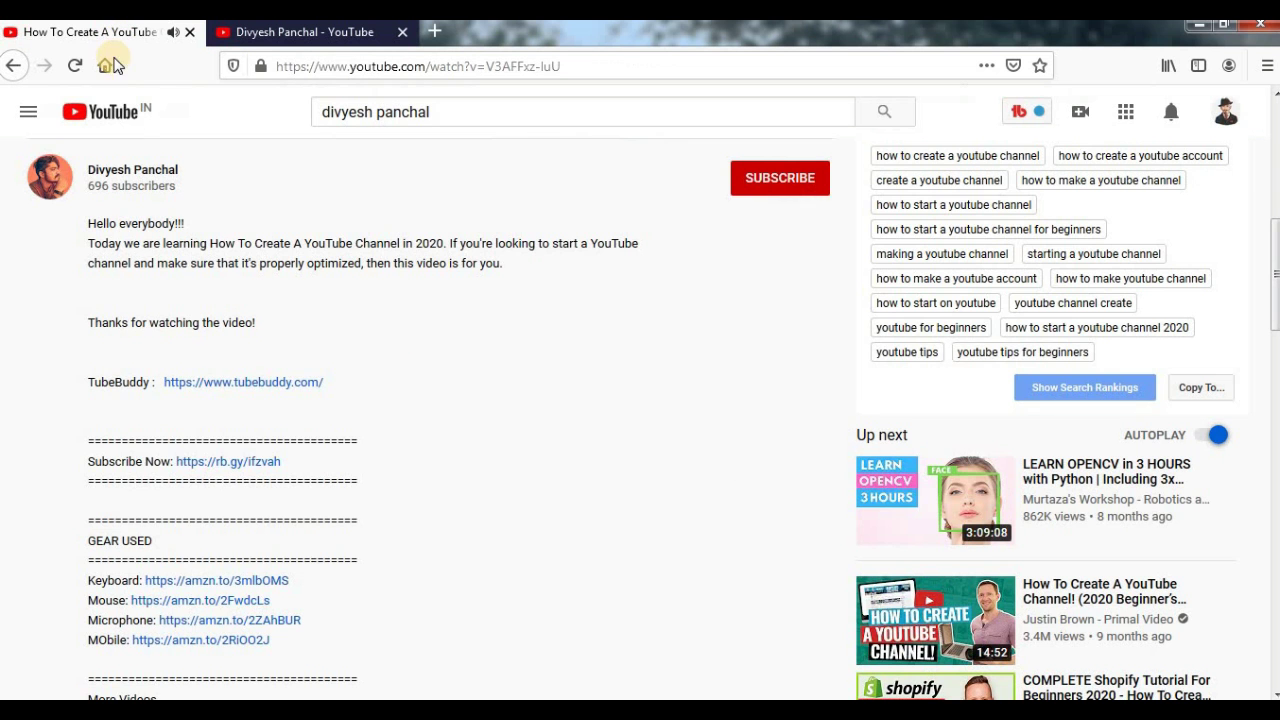
scroll(307, 408, "up", 4)
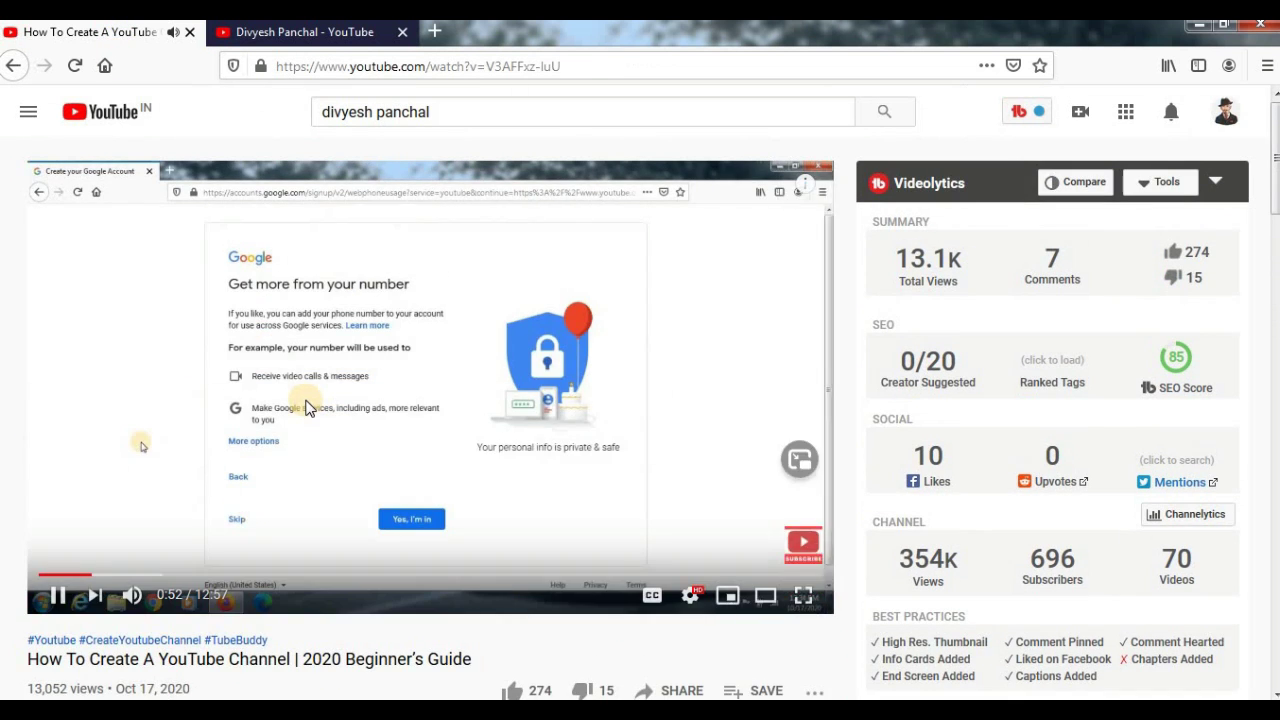
key("space")
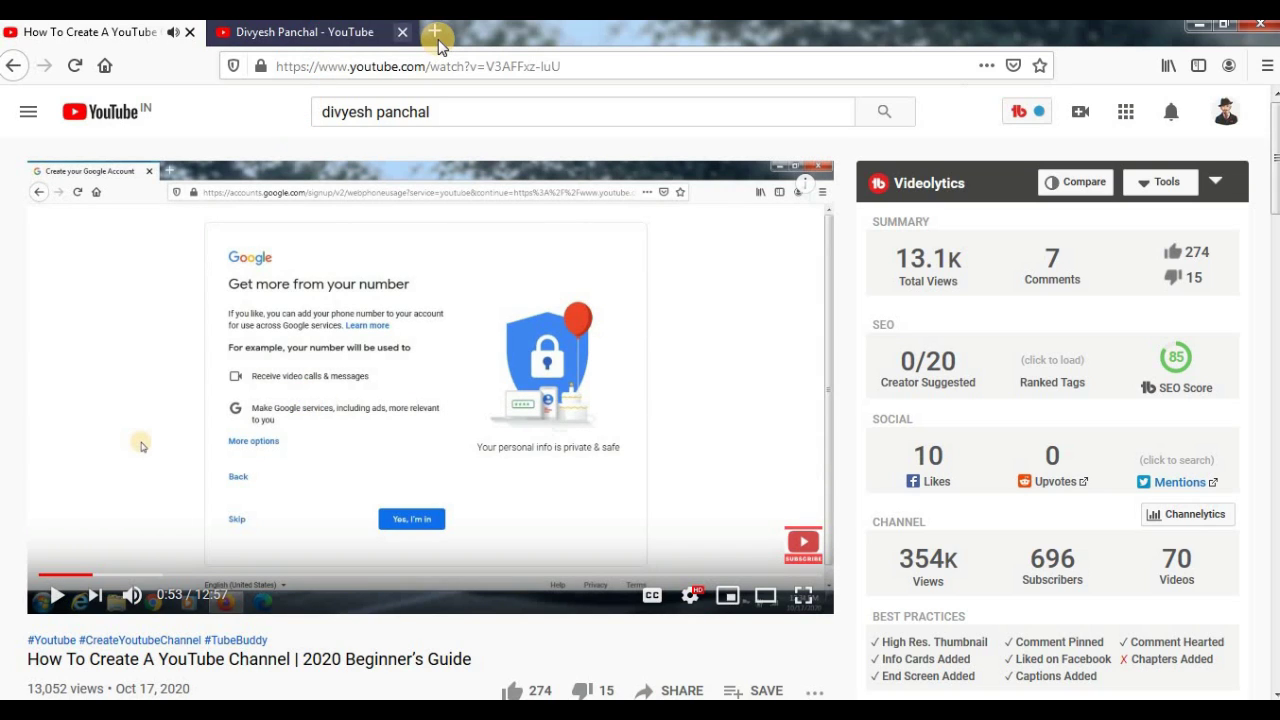
Open the signed-in account's own channel page and copy ?sub_confirmation=1 from the Notepad document
left_click(1226, 114)
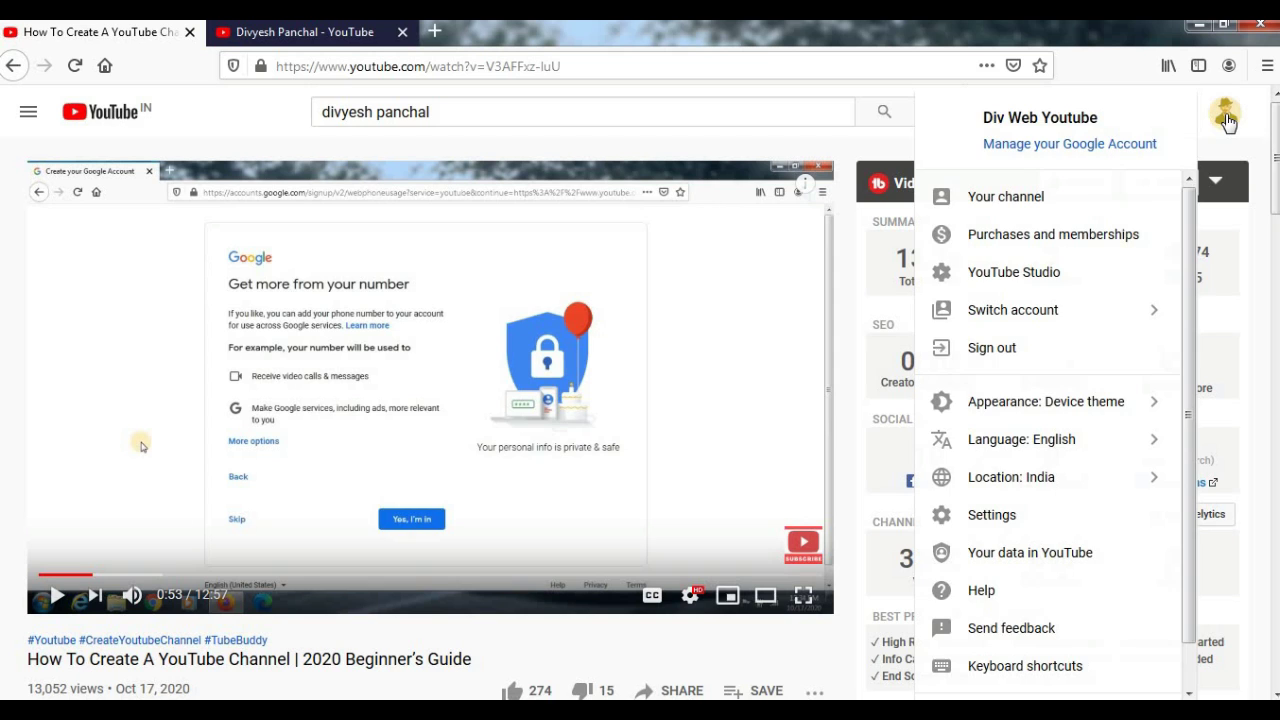
left_click(1036, 203)
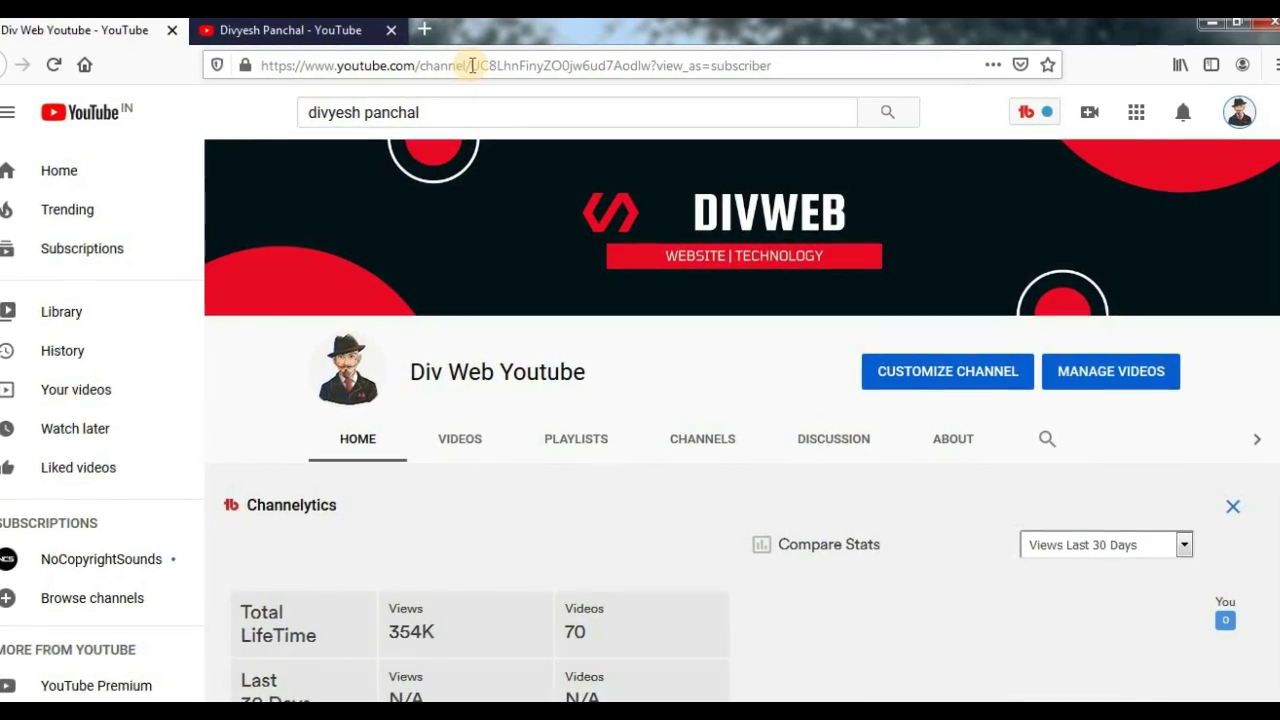
left_click(400, 715)
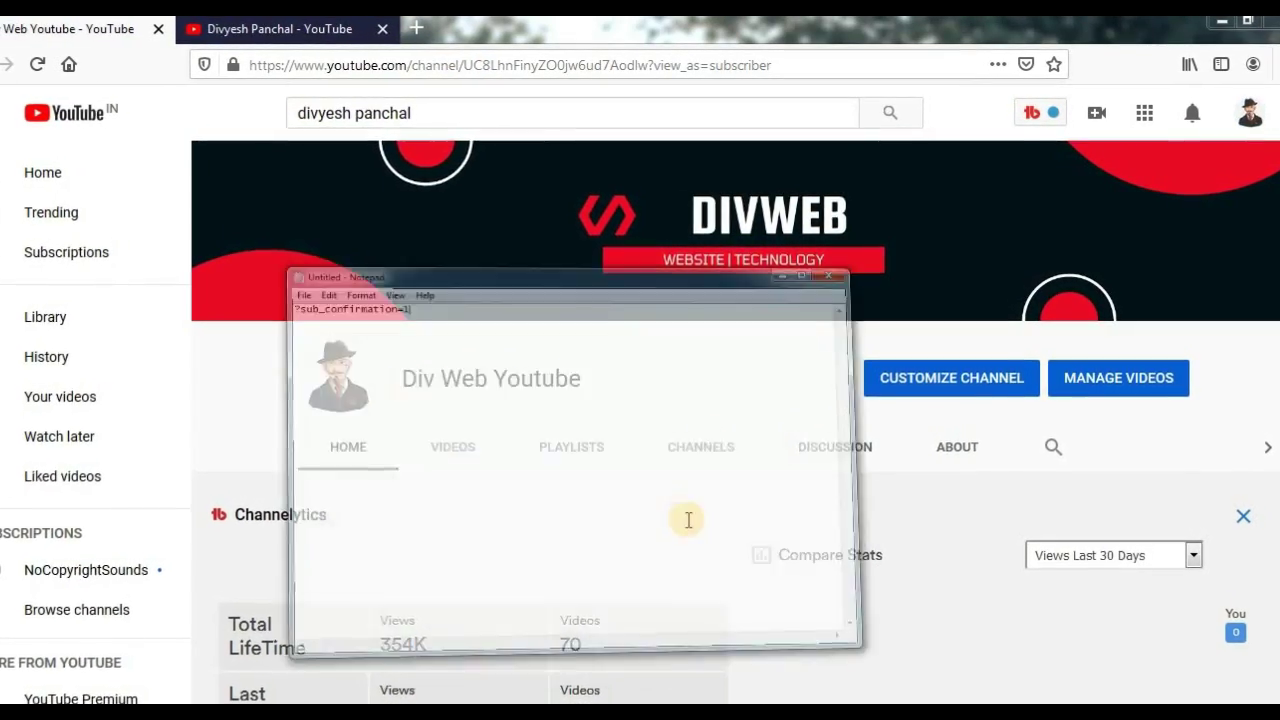
key("ctrl+a")
key("ctrl+c")
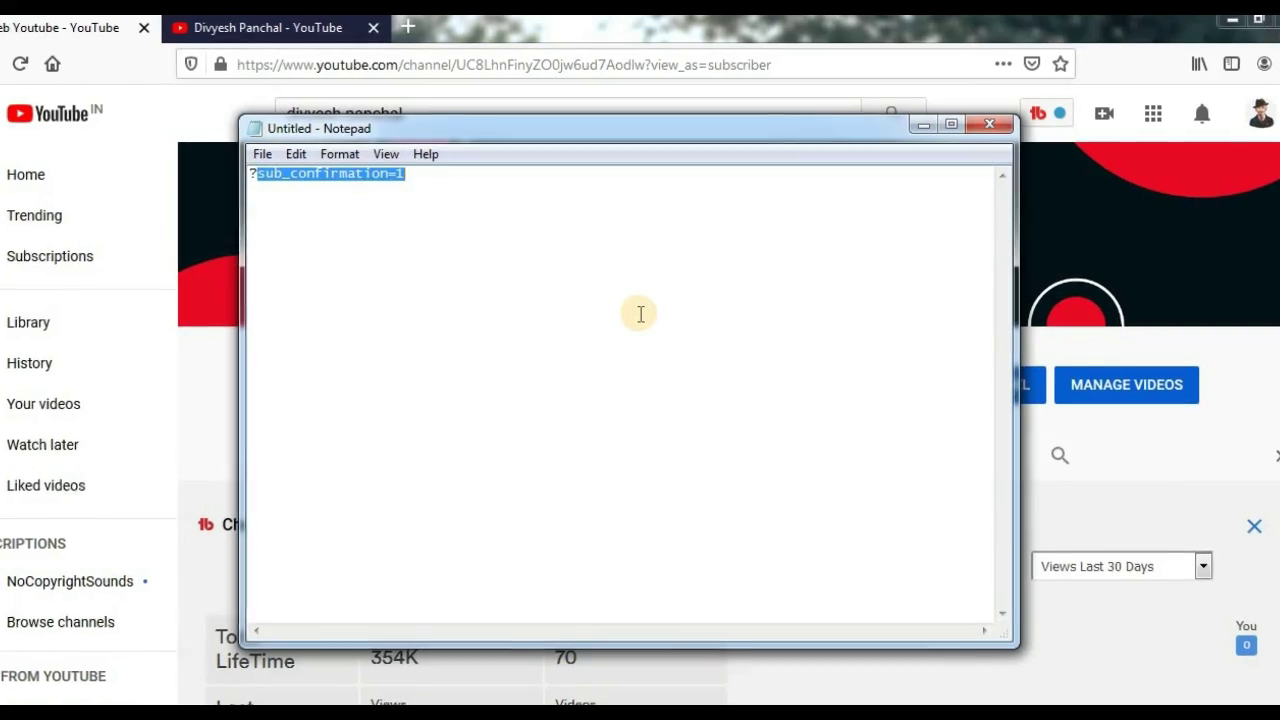
Replace ?view_as=subscriber in the own channel's address with ?sub_confirmation=1, load it and accept the subscription prompt
left_click(849, 63)
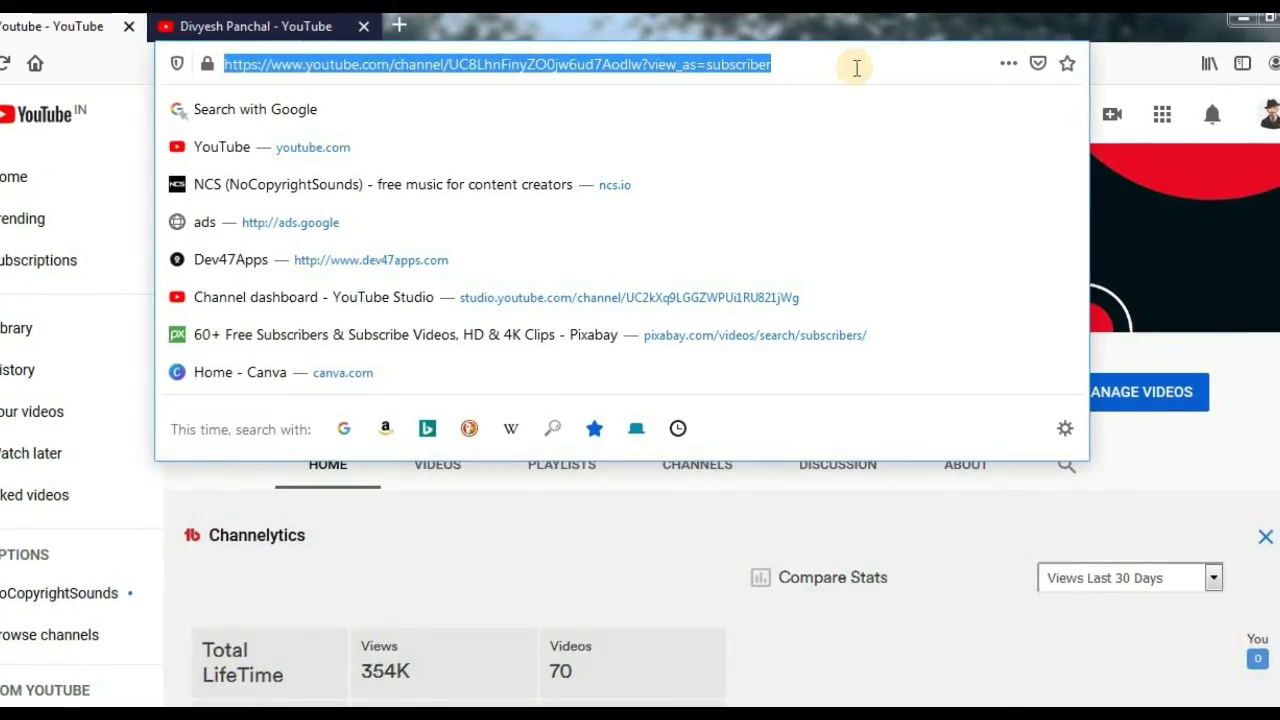
left_click(860, 72)
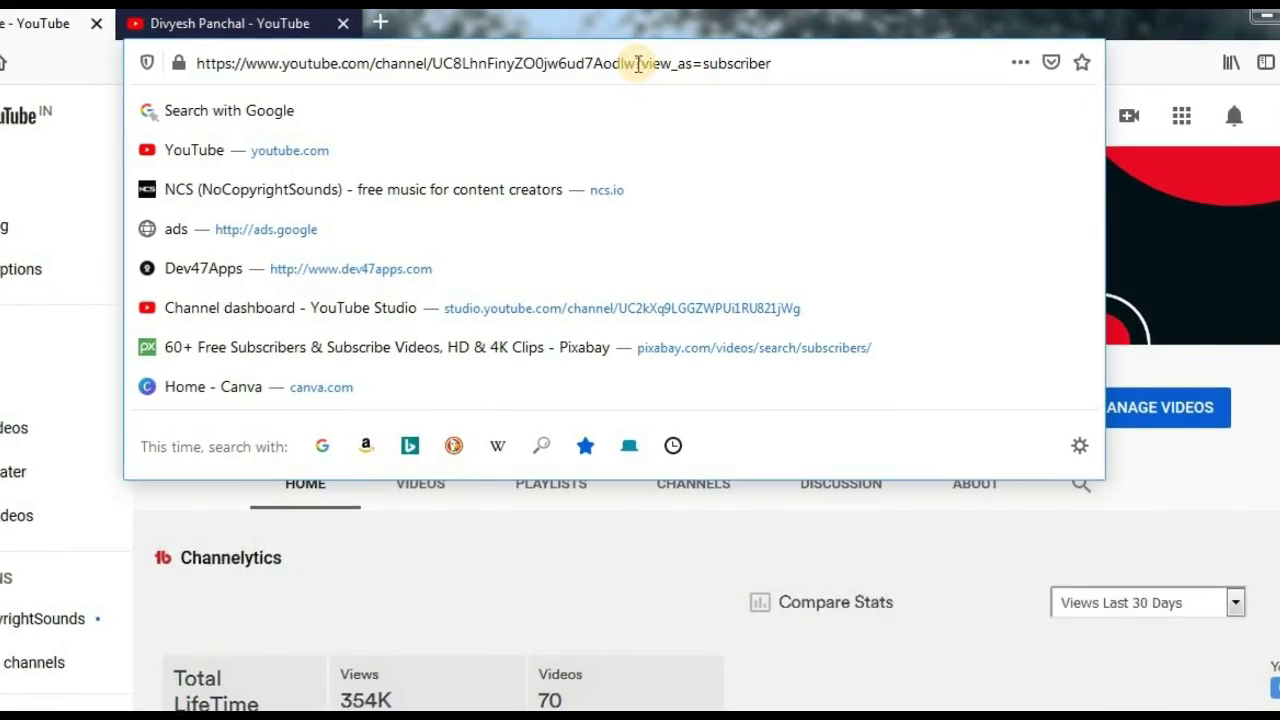
left_click_drag(641, 63, 857, 66)
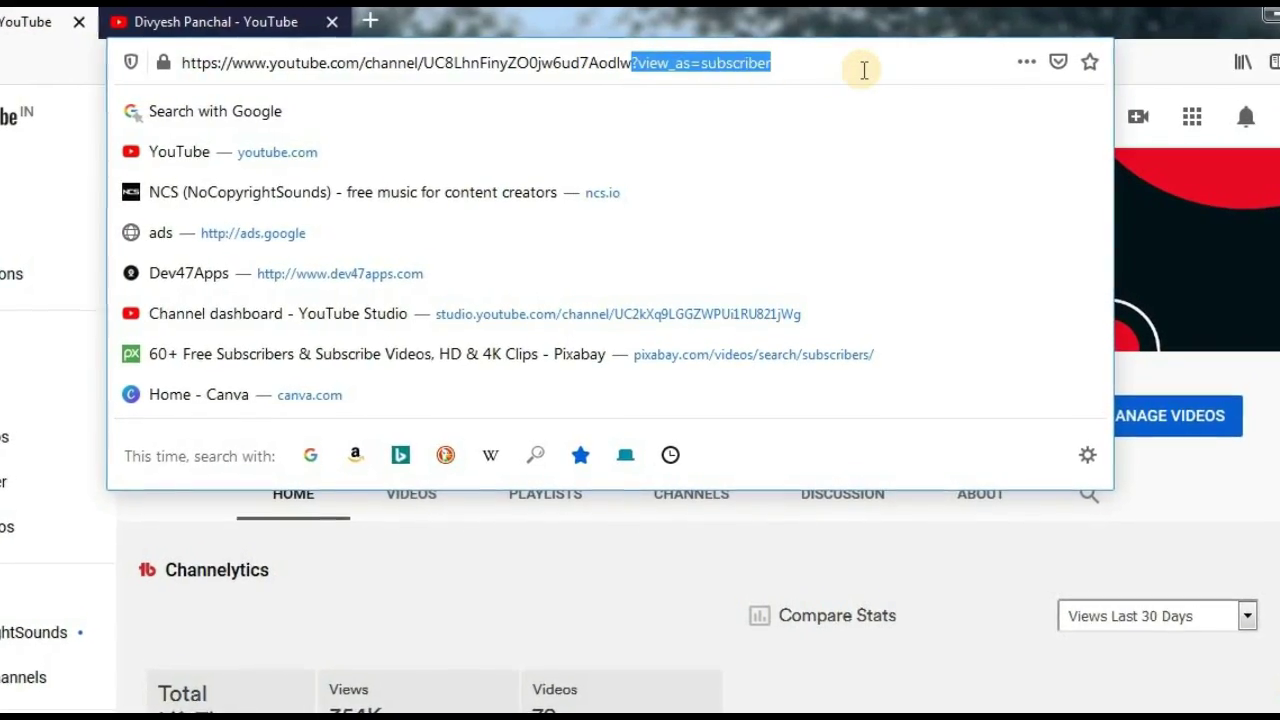
key("ctrl+v")
key("Return")
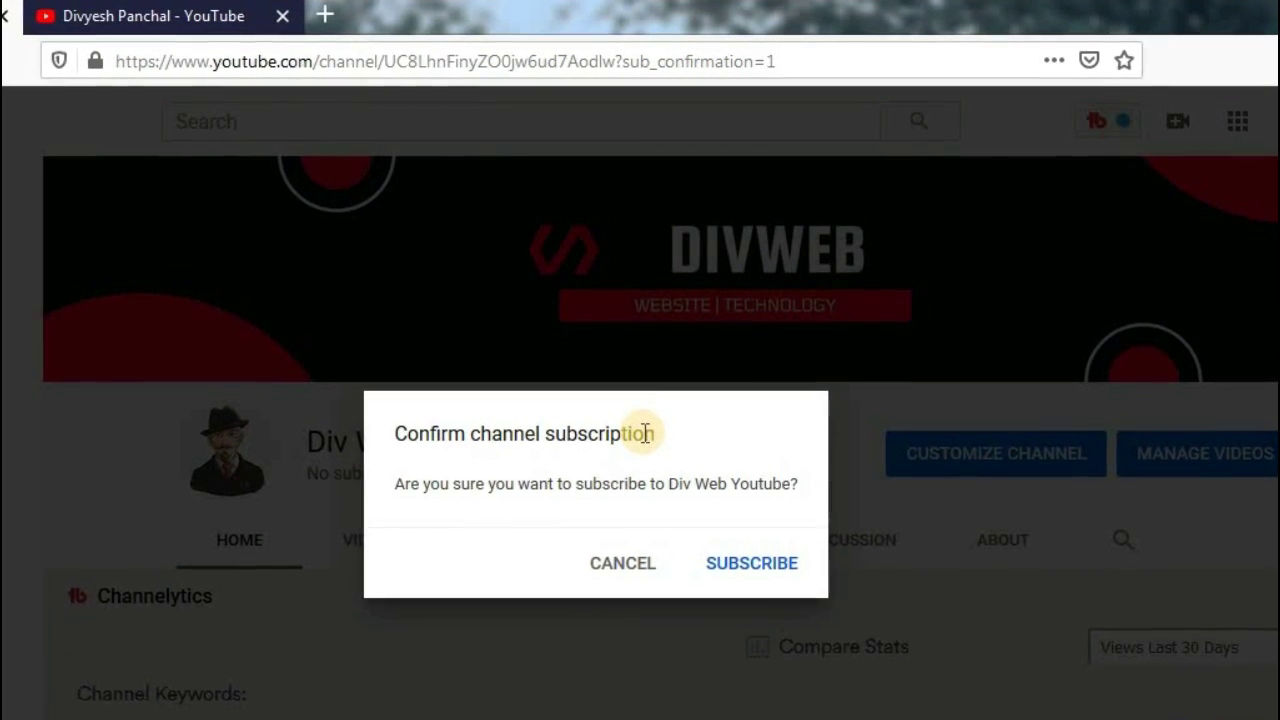
left_click(735, 568)
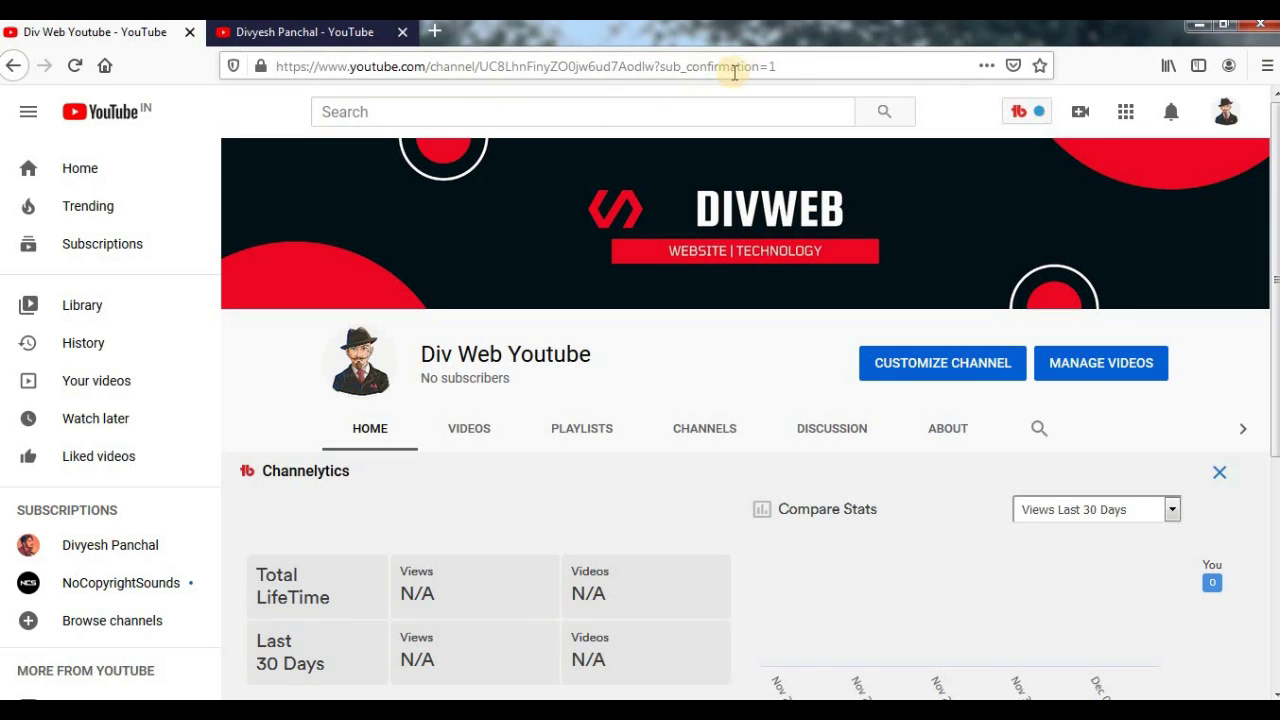
Copy the channel's full sub_confirmation address and shorten it with Bitly in a new browser tab
left_click(788, 68)
key("ctrl+c")
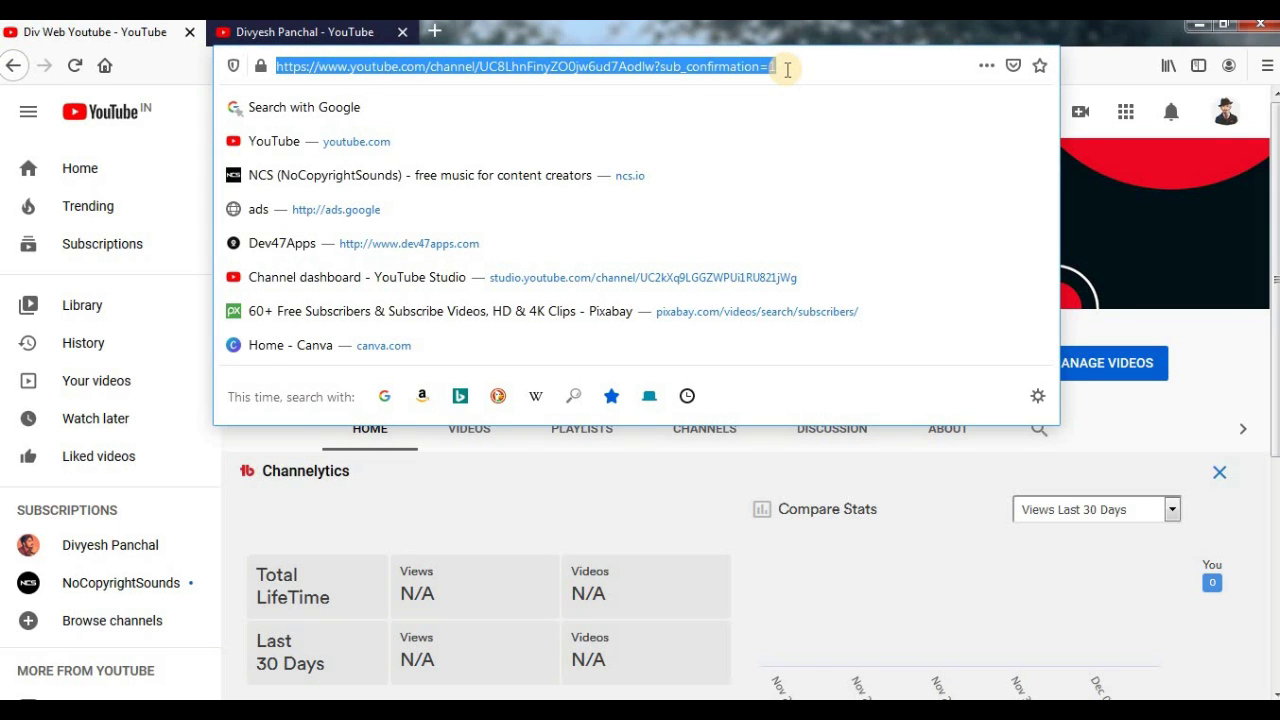
left_click(434, 32)
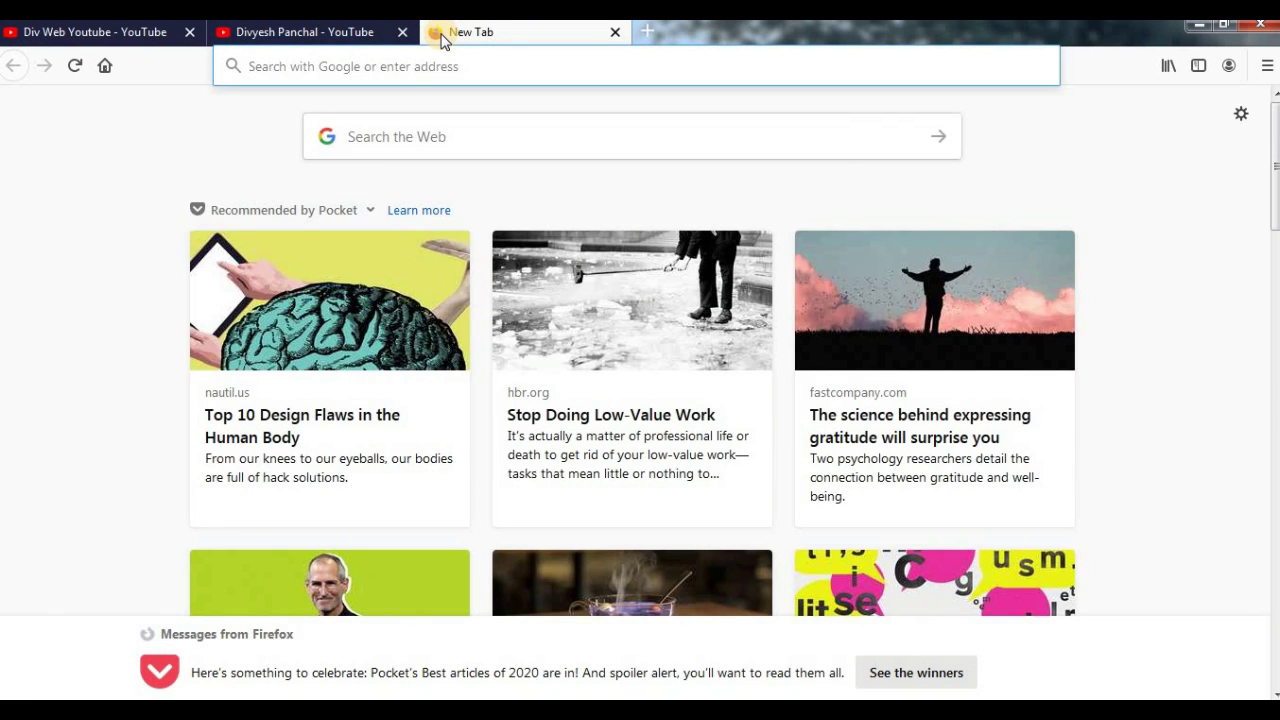
type("bit")
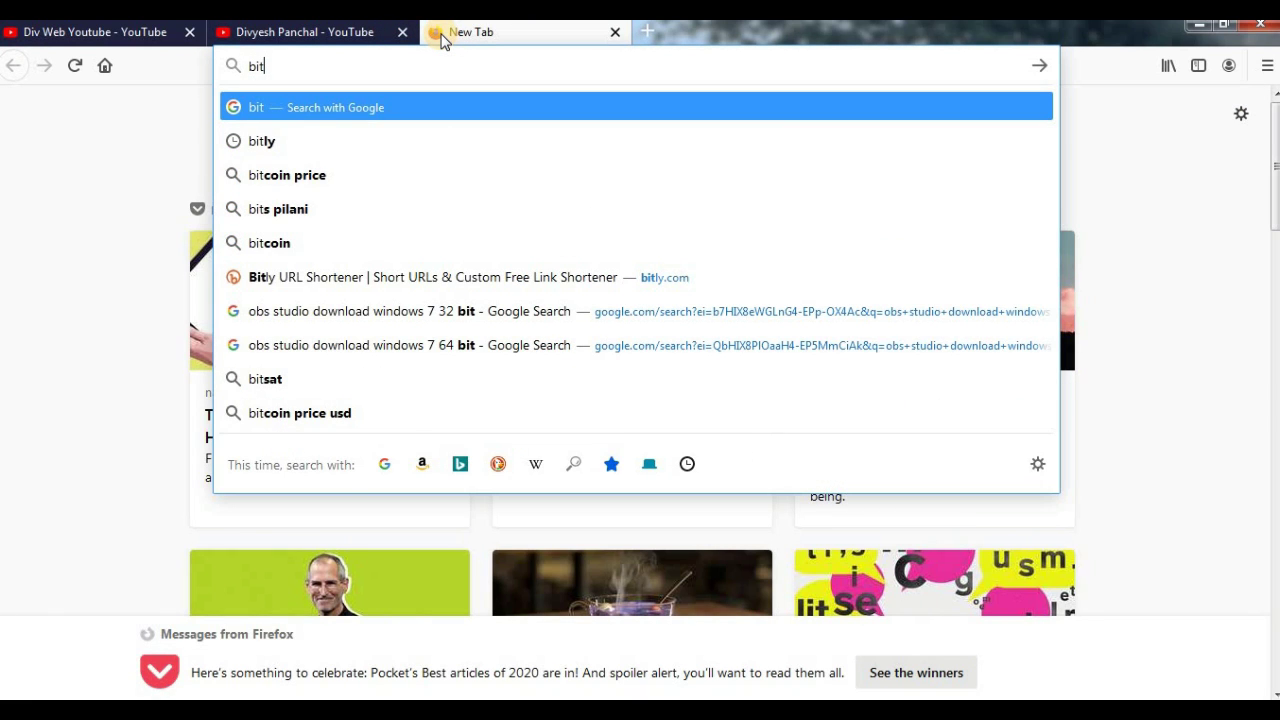
key("Down")
key("Return")
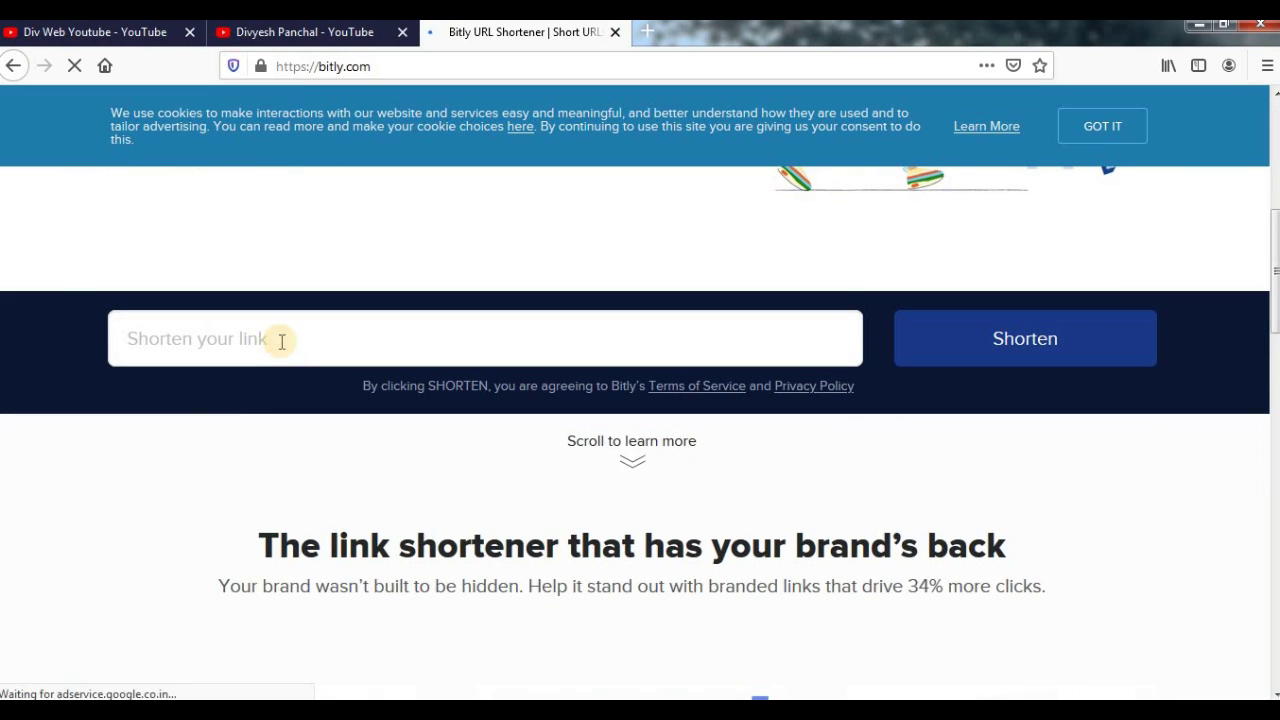
key("ctrl+v")
left_click(997, 338)
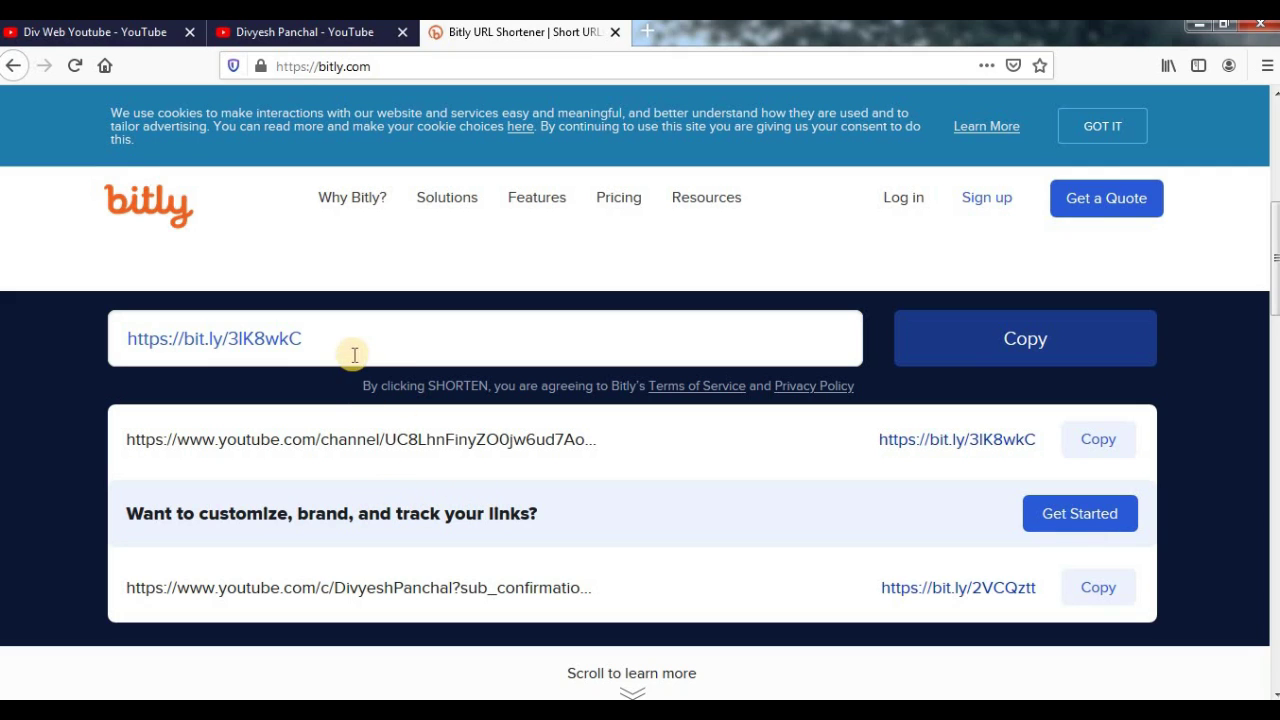
Copy the shortened Bitly link and paste it into the Notepad document below ?sub_confirmation=1
left_click(994, 331)
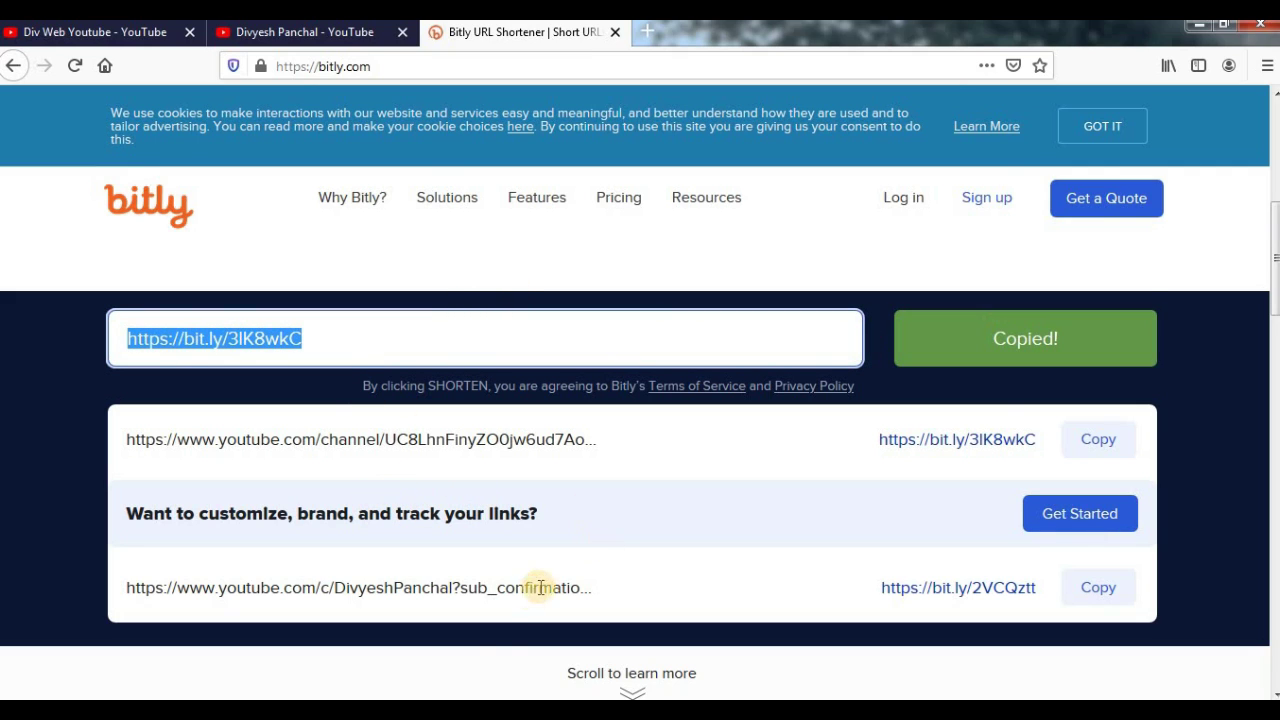
key("alt+Tab")
left_click(594, 315)
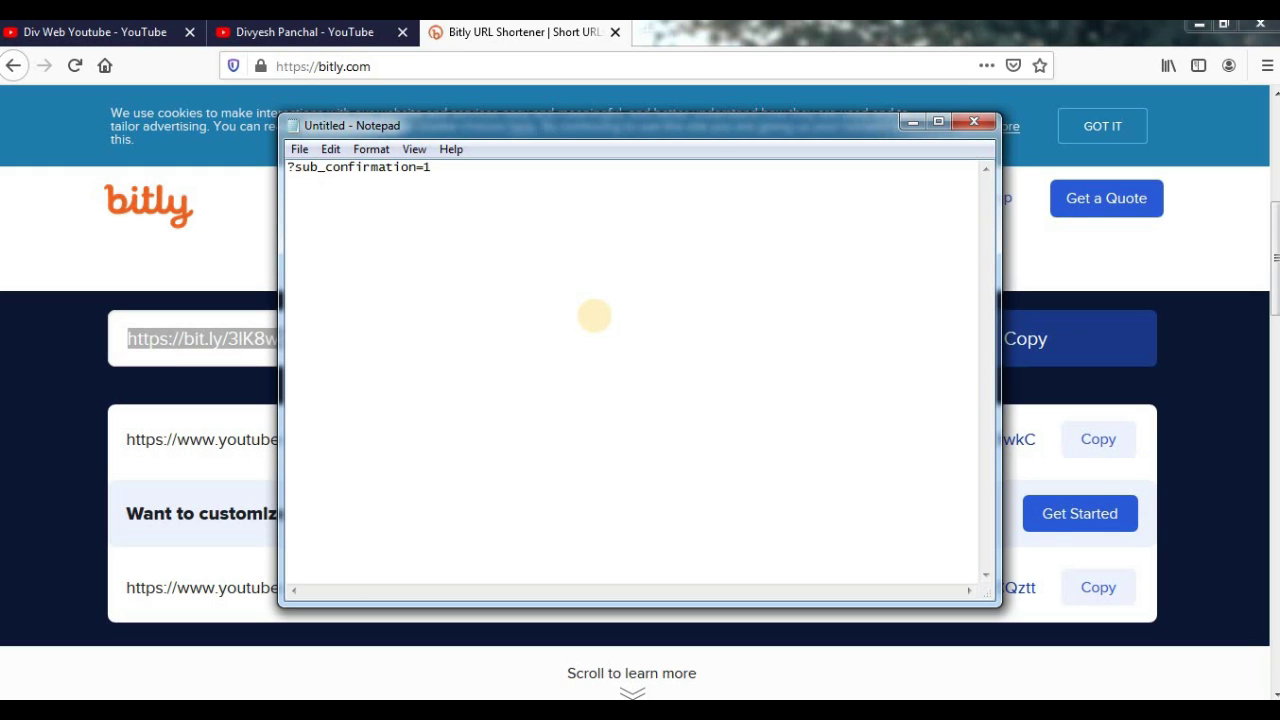
key("ctrl+v")
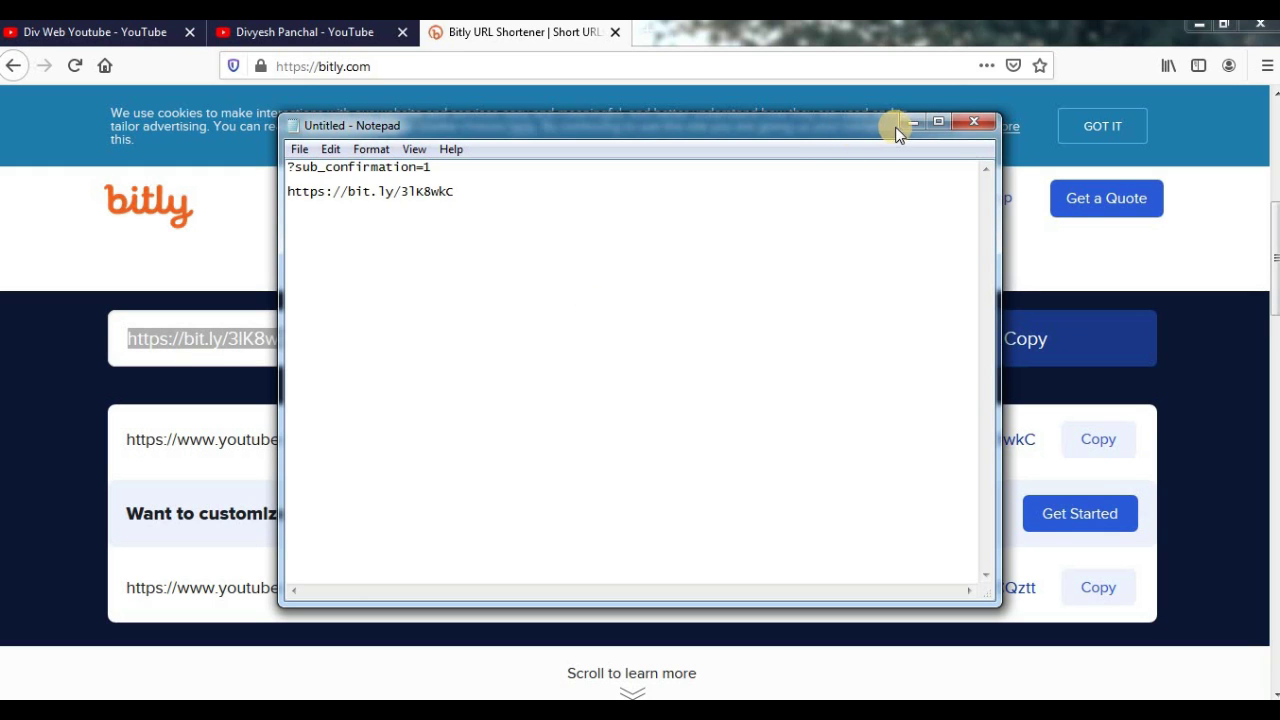
Open the video How To Create A YouTube Channel | 2020 Beginner's Guide from the subscribed channel's page and expand its full description
left_click(474, 78)
left_click(256, 32)
scroll(299, 251, "down", 5)
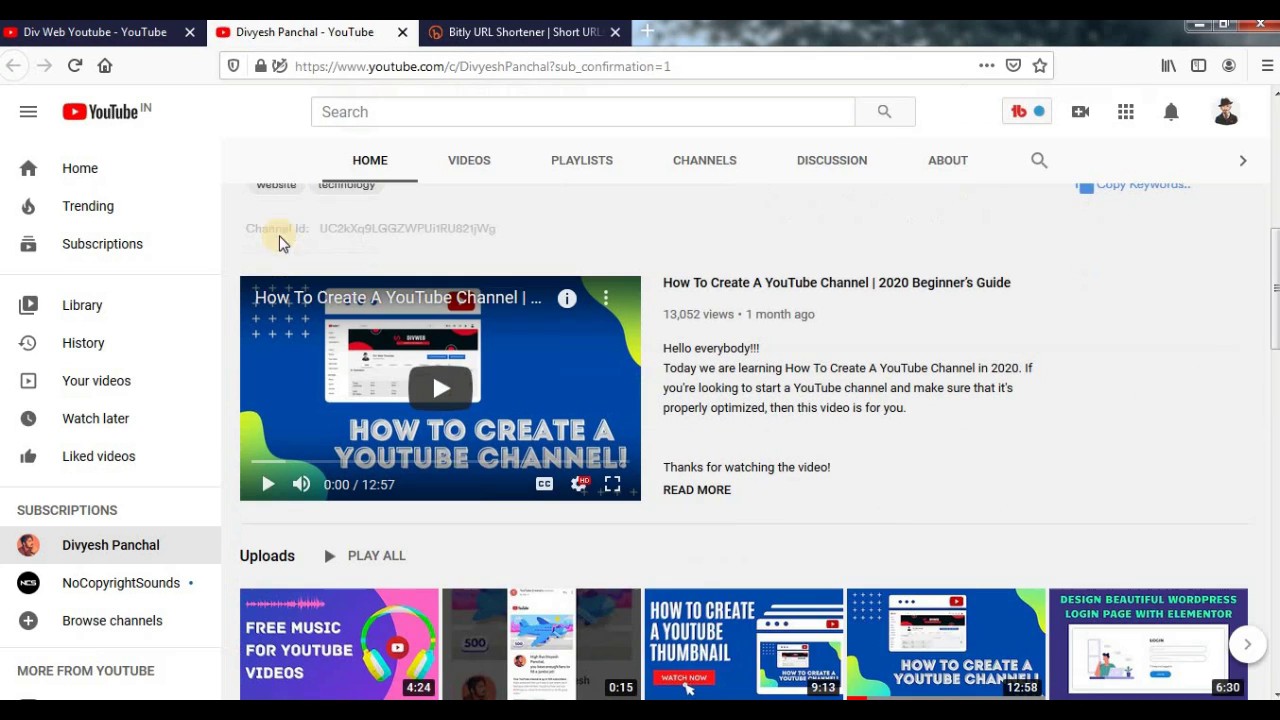
left_click(121, 32)
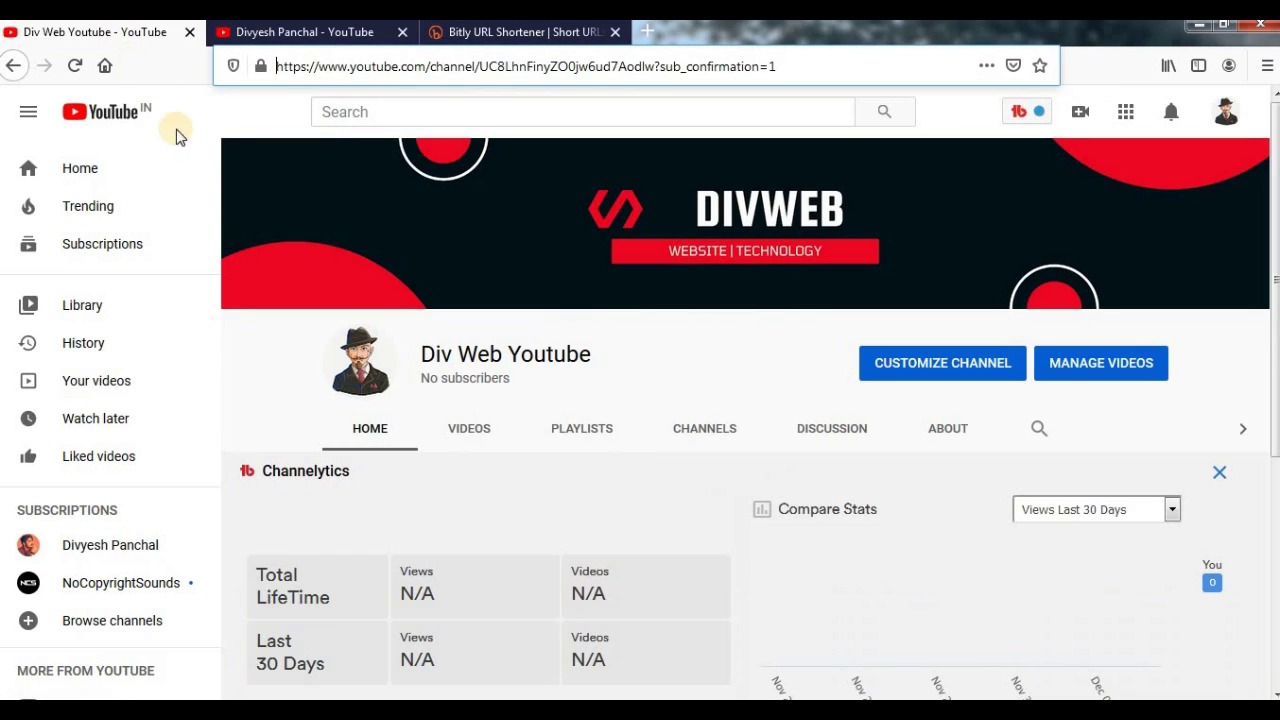
left_click(300, 32)
scroll(688, 310, "down", 2)
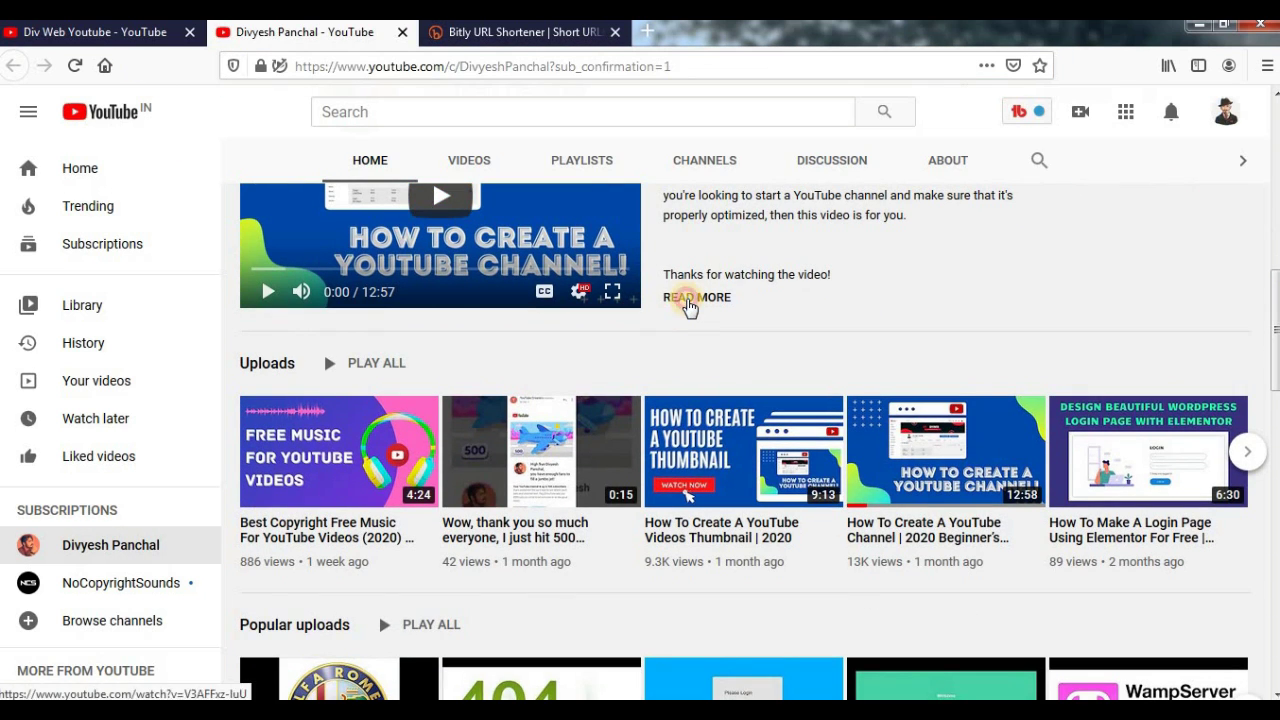
left_click(687, 307)
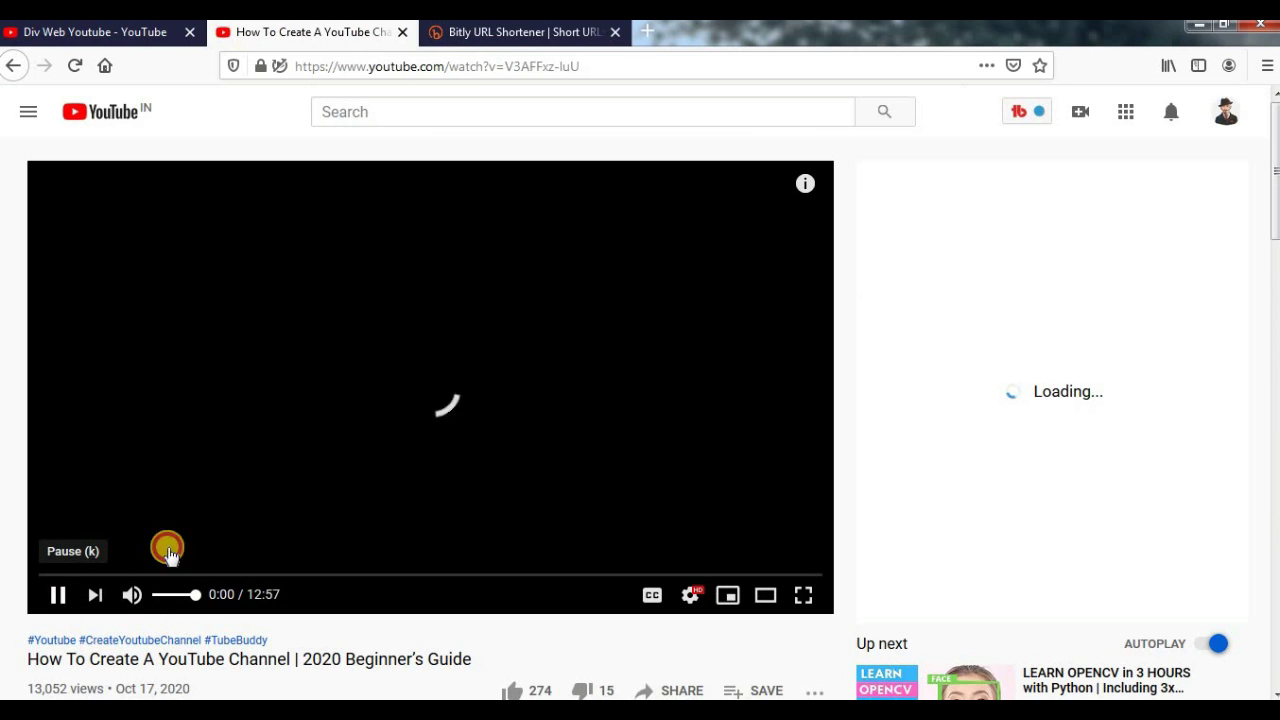
scroll(206, 455, "down", 6)
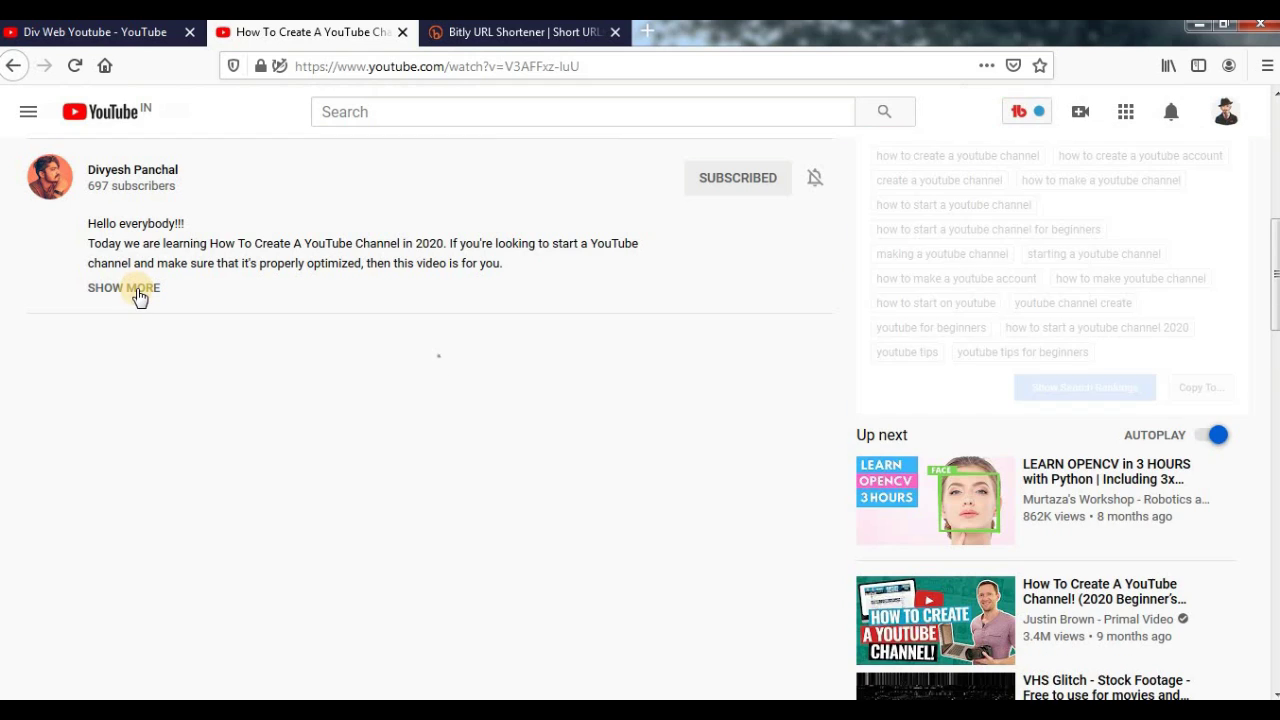
left_click(138, 289)
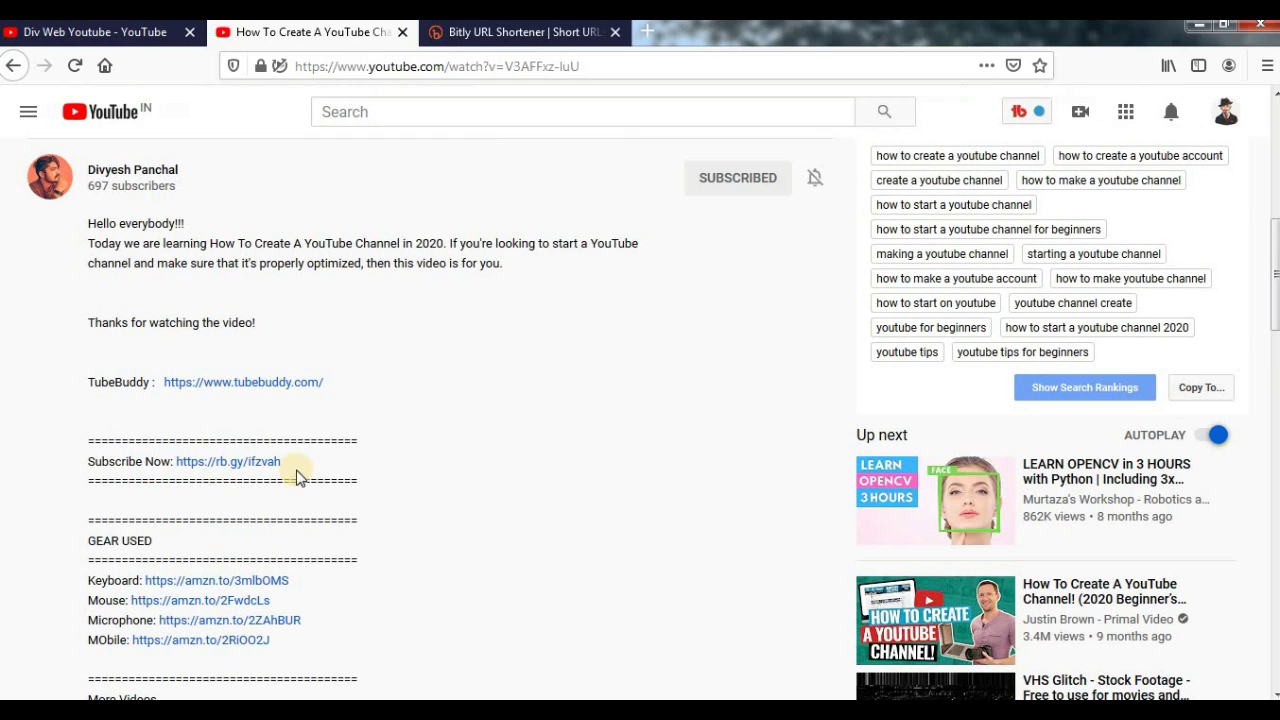
Copy the Subscribe Now block with its separator lines from the video description into the Notepad document, below the Bitly link
left_click_drag(390, 495, 86, 437)
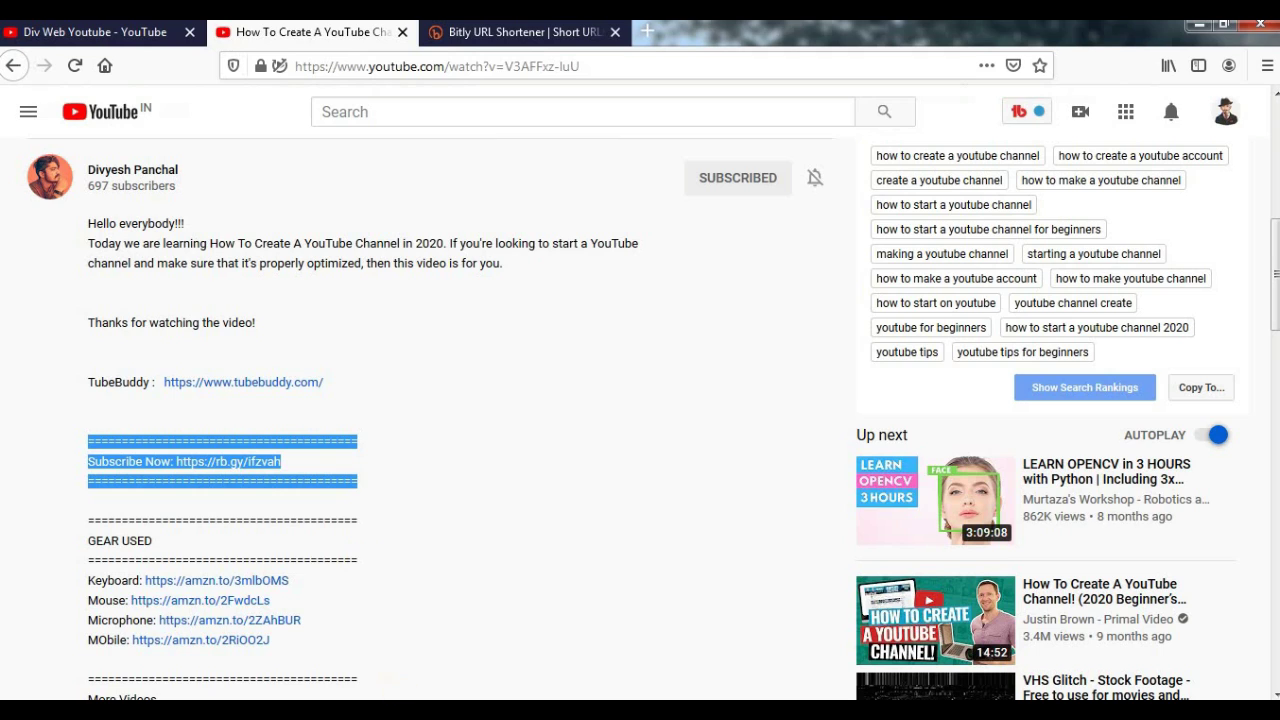
key("alt+Tab")
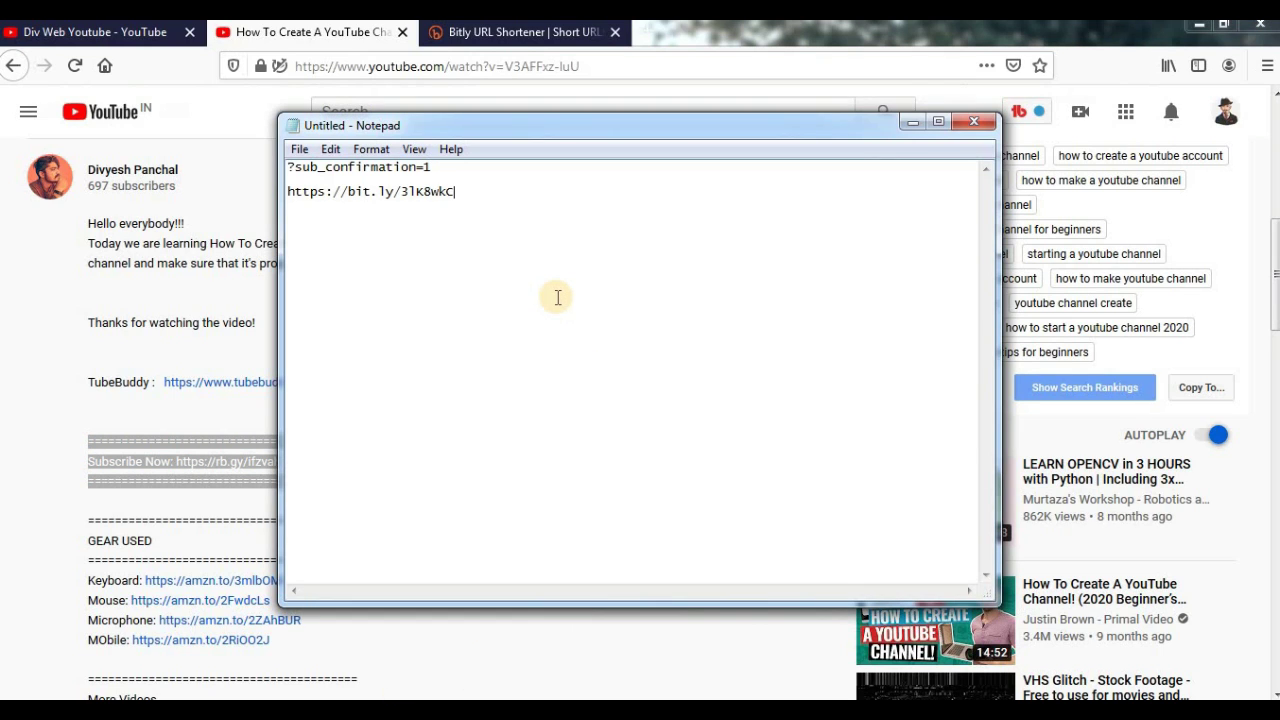
key("ctrl+v")
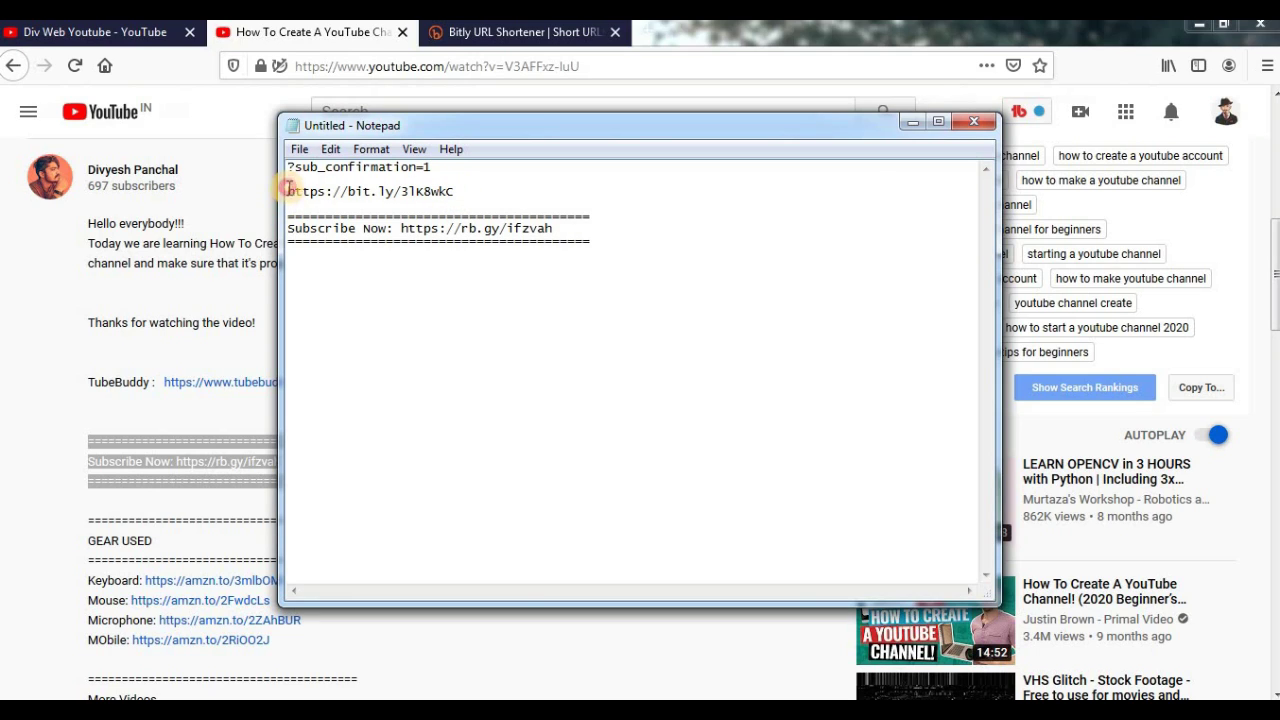
key("shift+End")
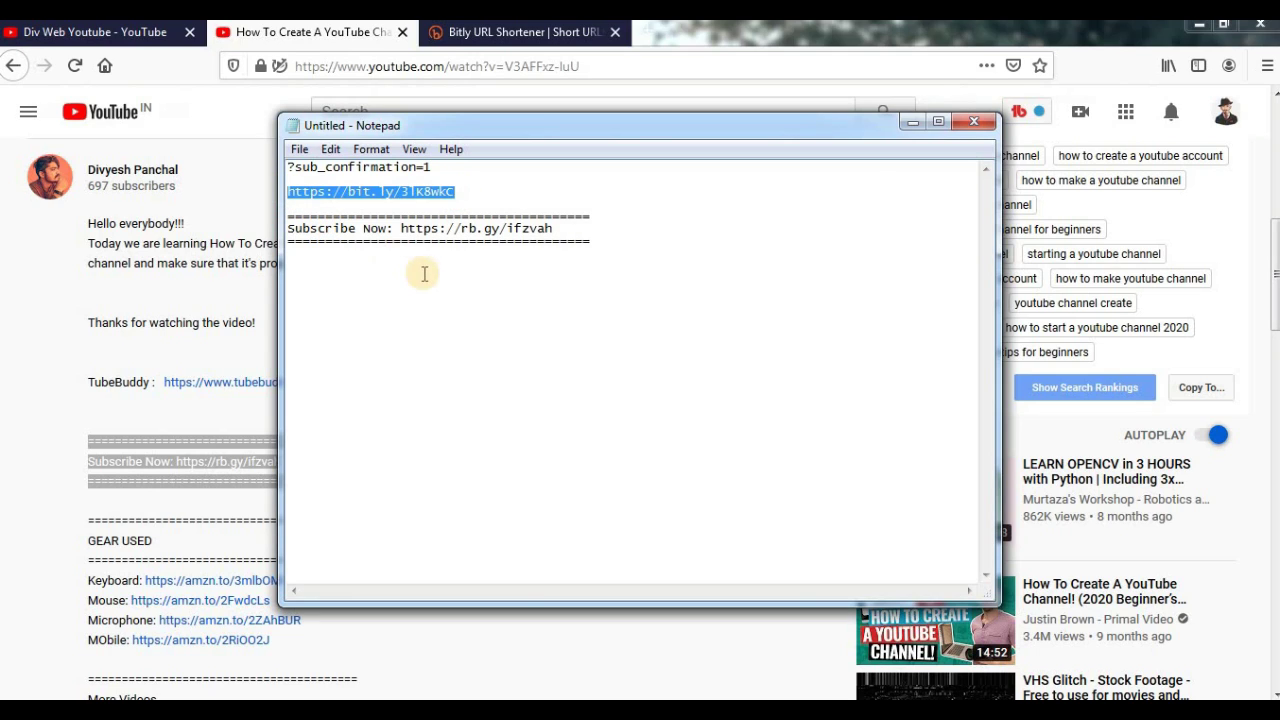
left_click_drag(399, 228, 296, 218)
key("ctrl+v")
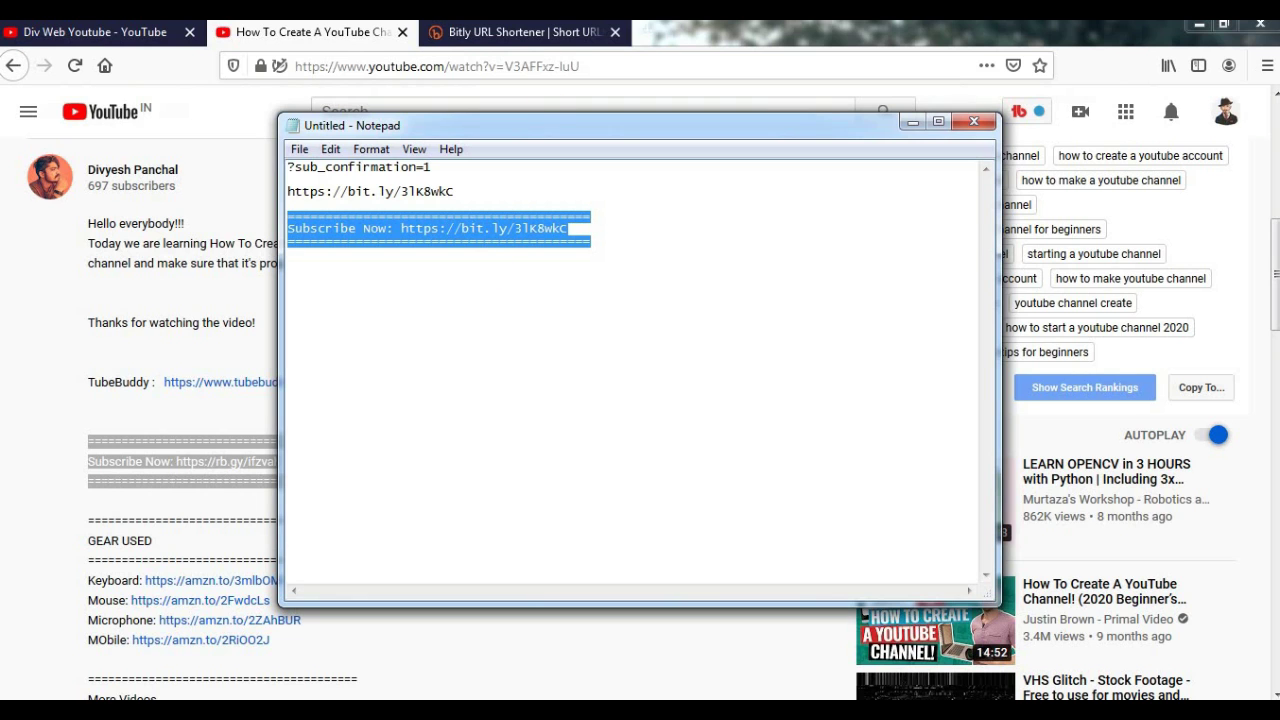
Switch to YouTube Studio and open the details of the channel's Forest video for editing
left_click(430, 31)
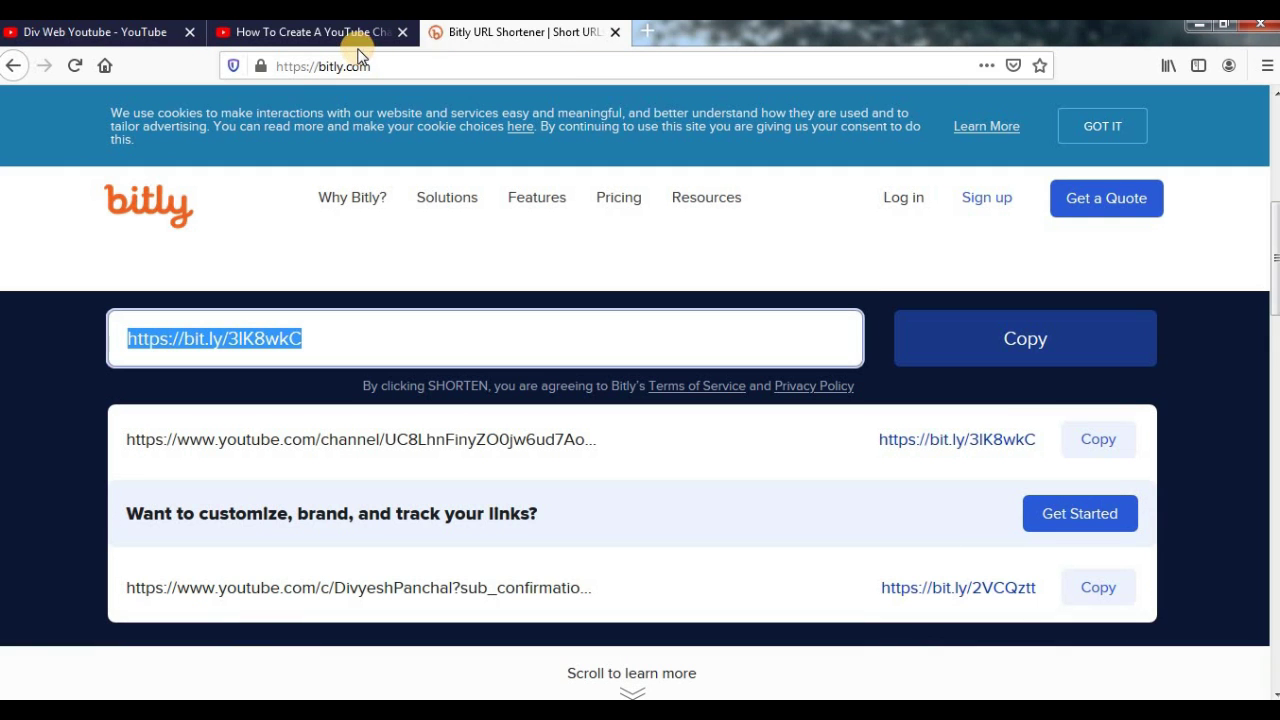
left_click(305, 31)
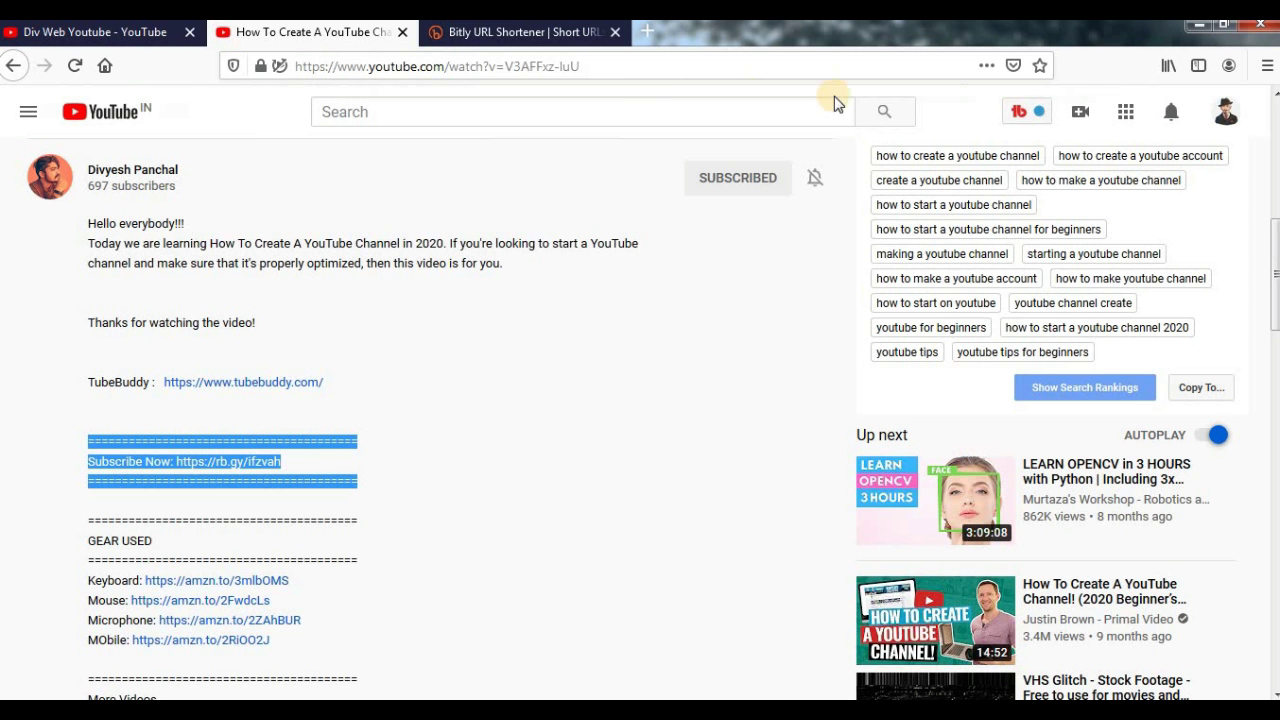
left_click(1226, 113)
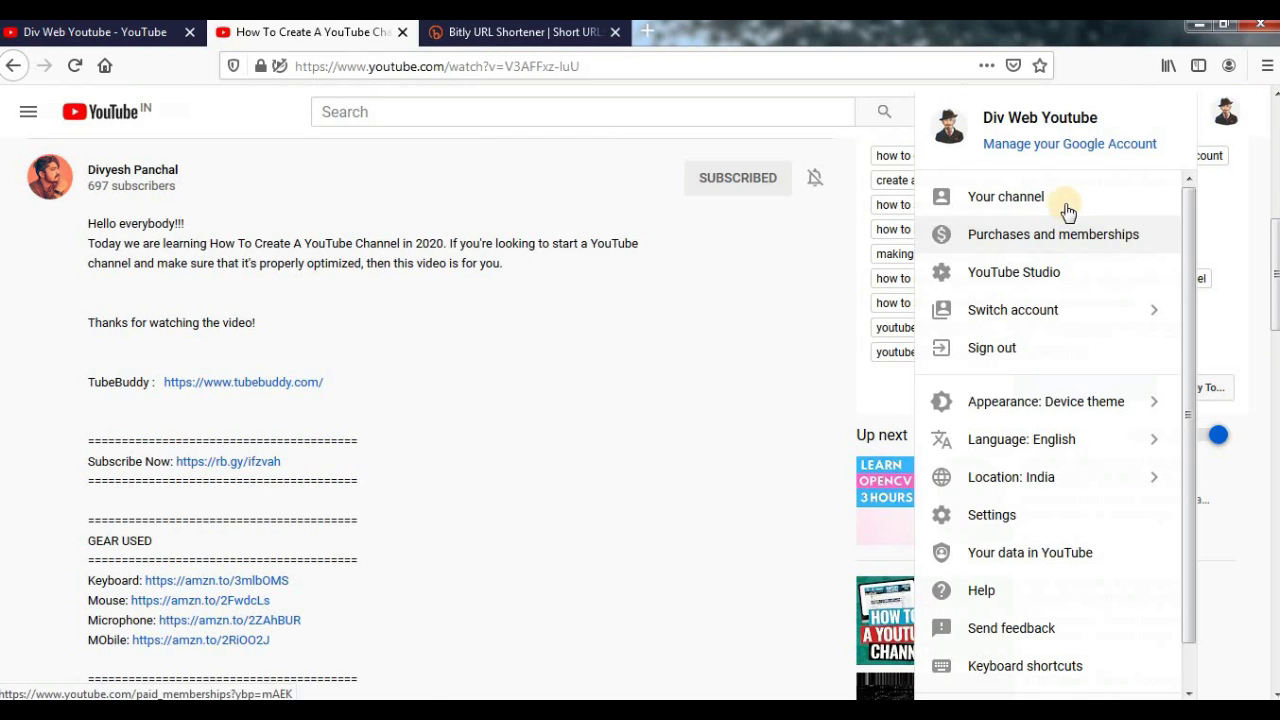
left_click(1051, 272)
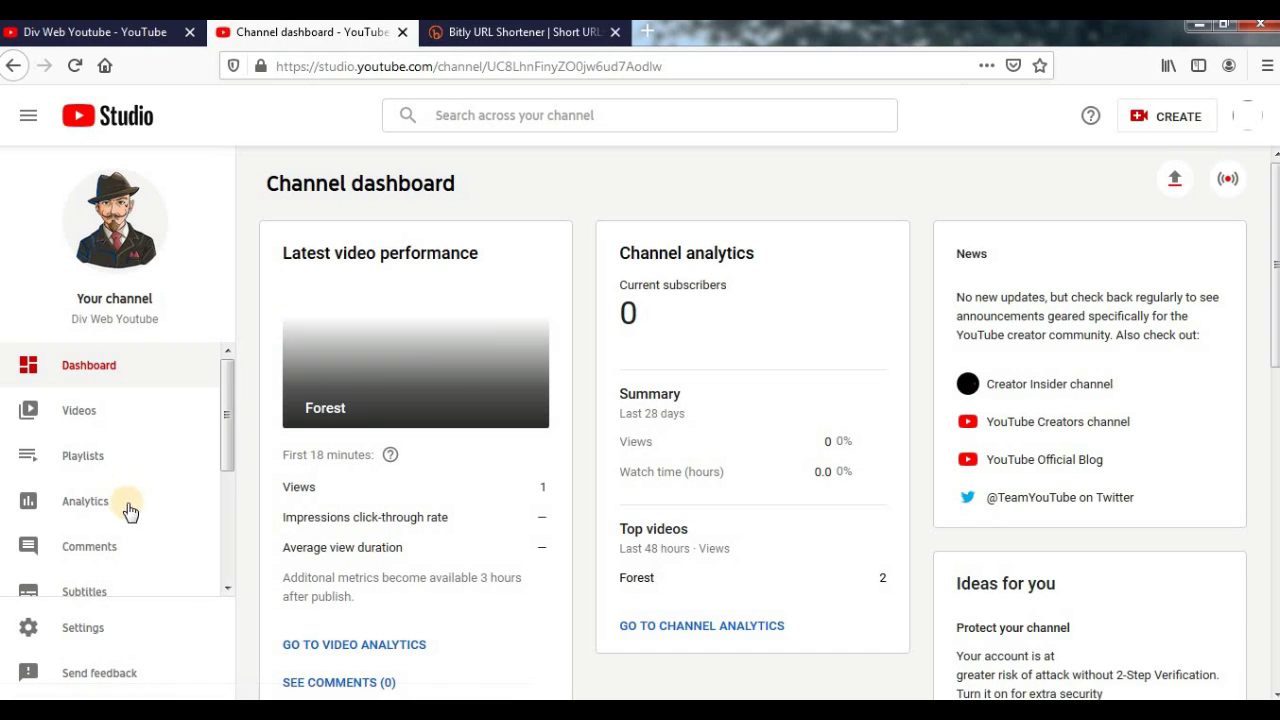
left_click(144, 427)
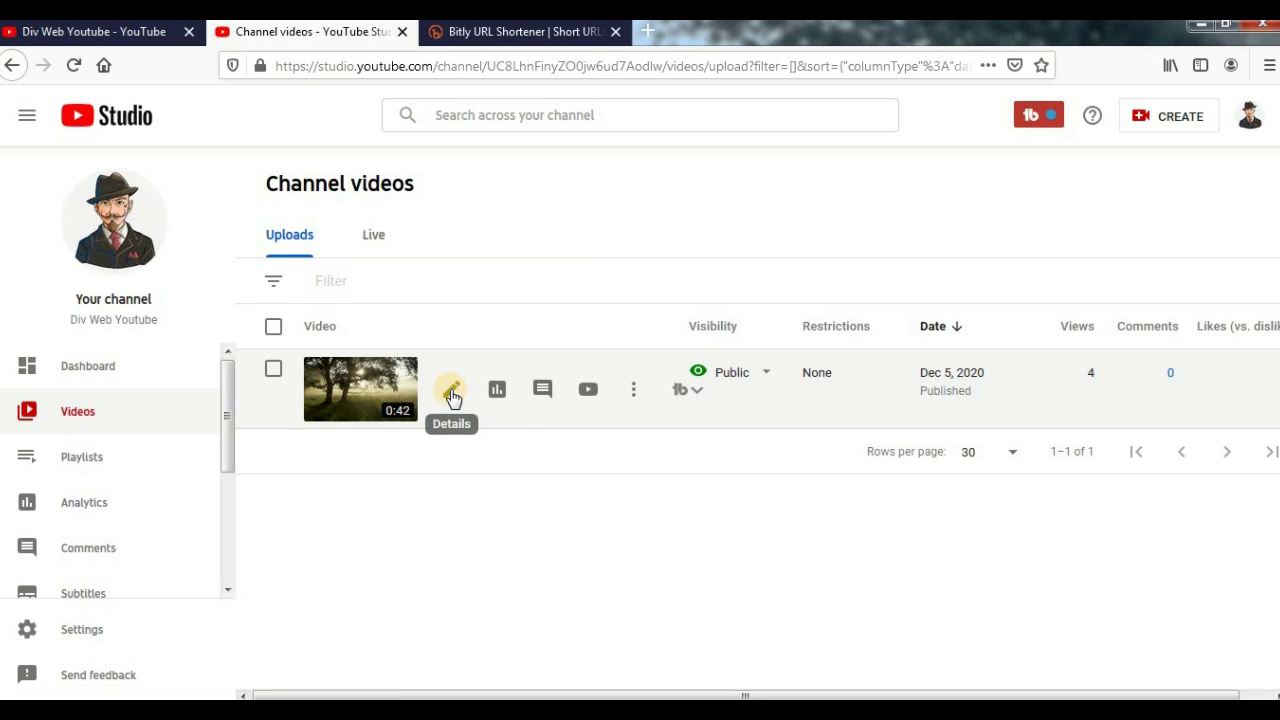
left_click(452, 395)
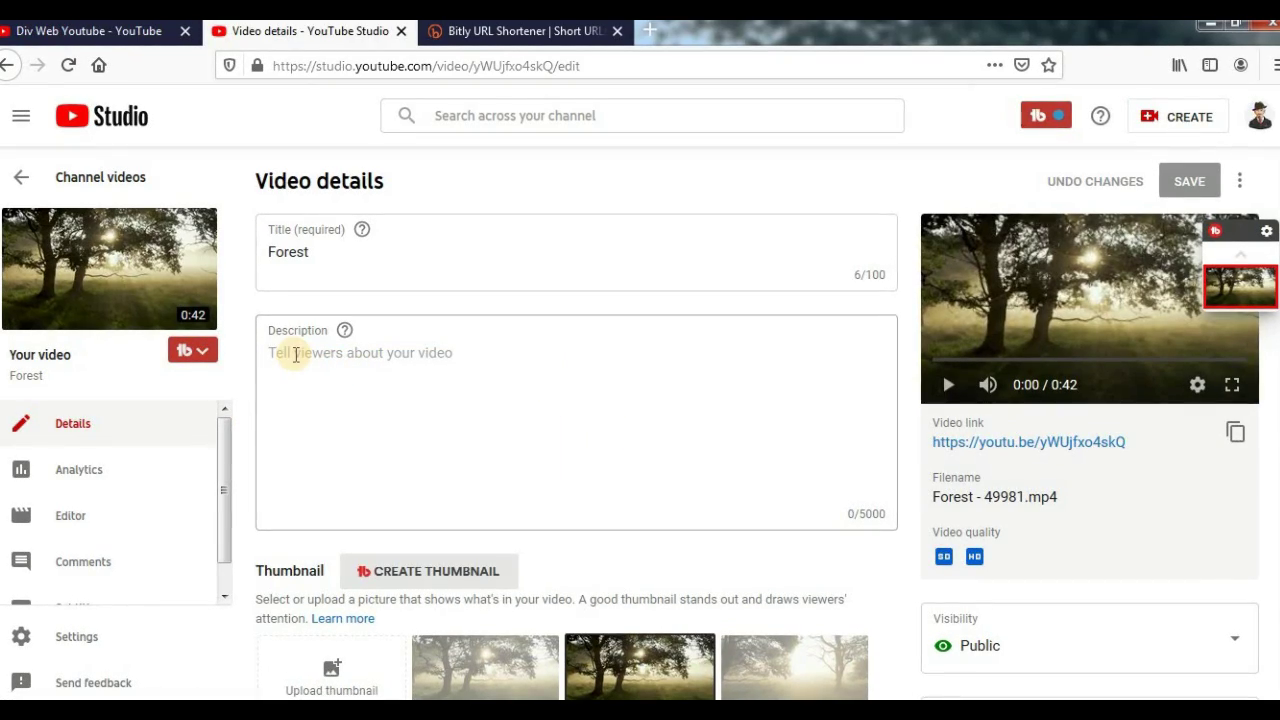
left_click(322, 406)
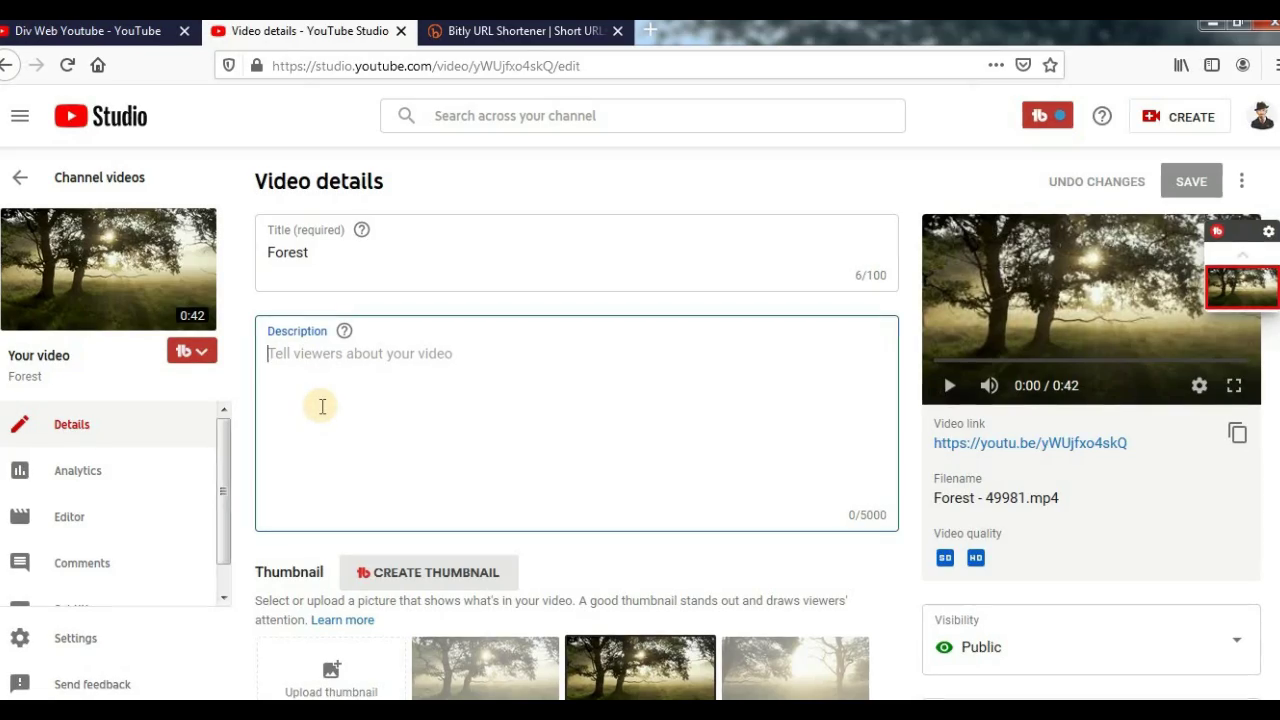
type("======================================= Subscribe Now: https://bit.ly/3lK8wkC =======================================")
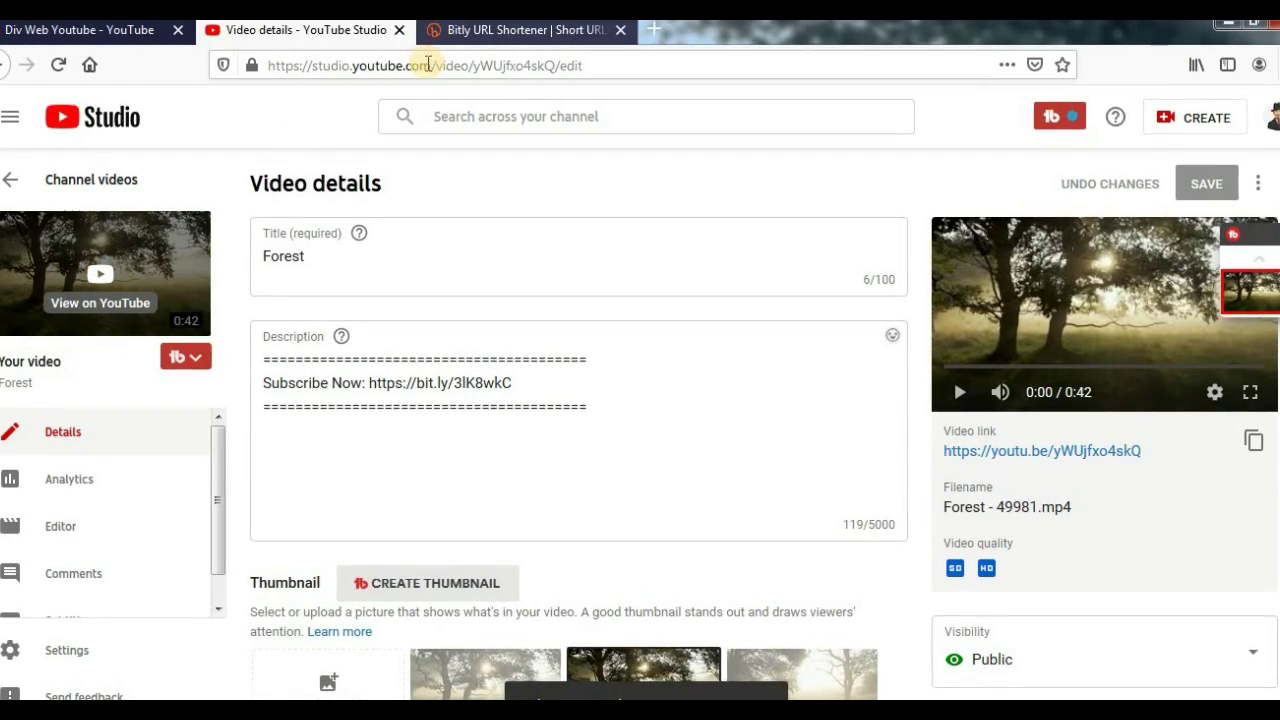
left_click(107, 278)
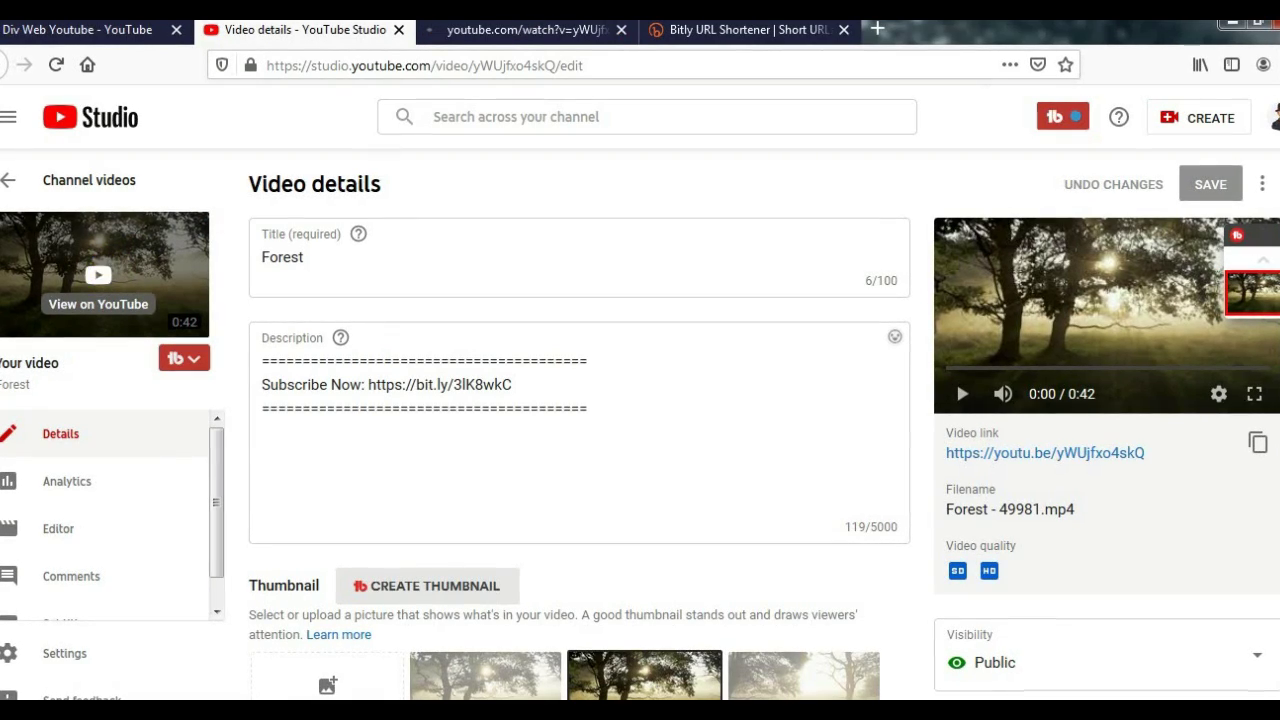
left_click(507, 31)
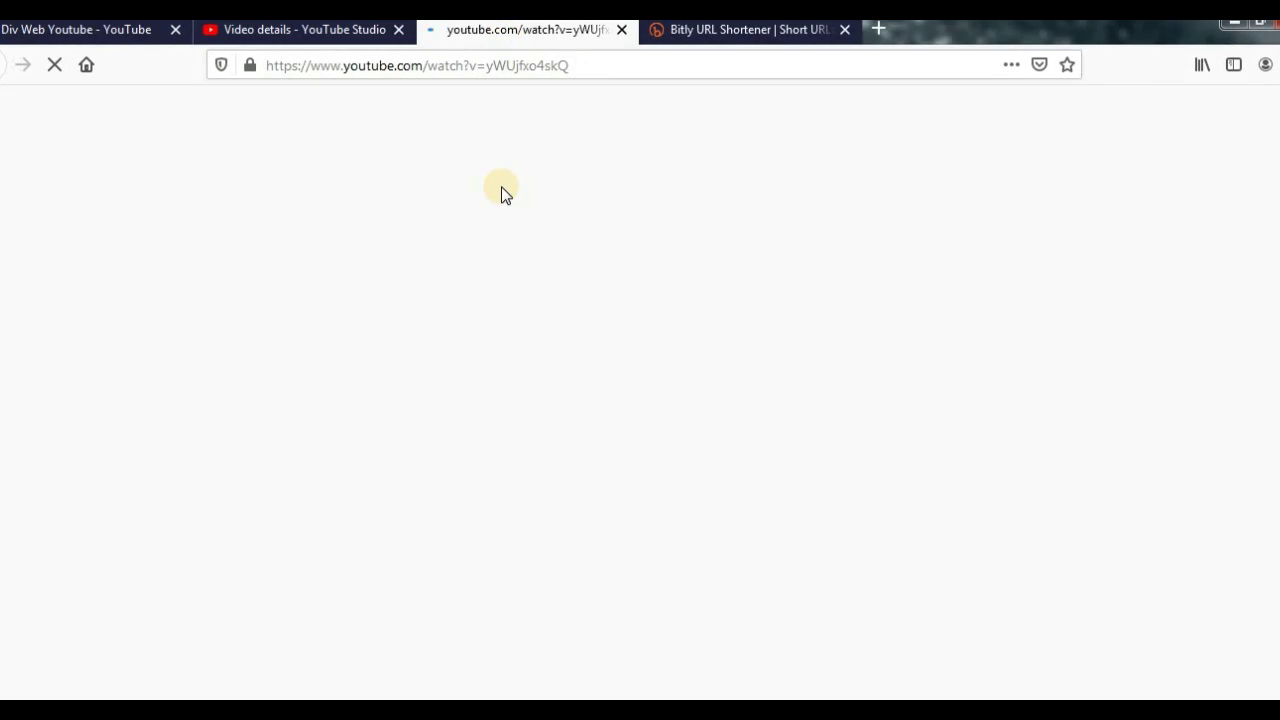